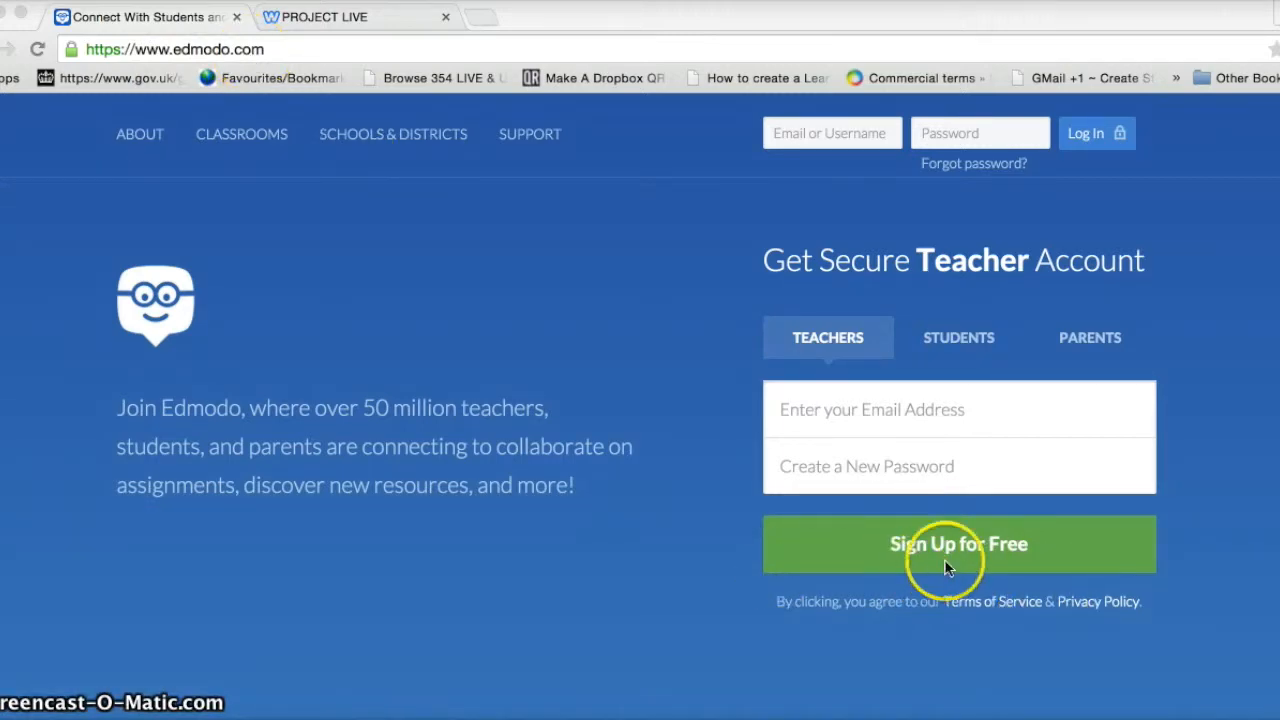
Sign up for a free Edmodo teacher account with an email address and password
click(783, 420)
click(971, 543)
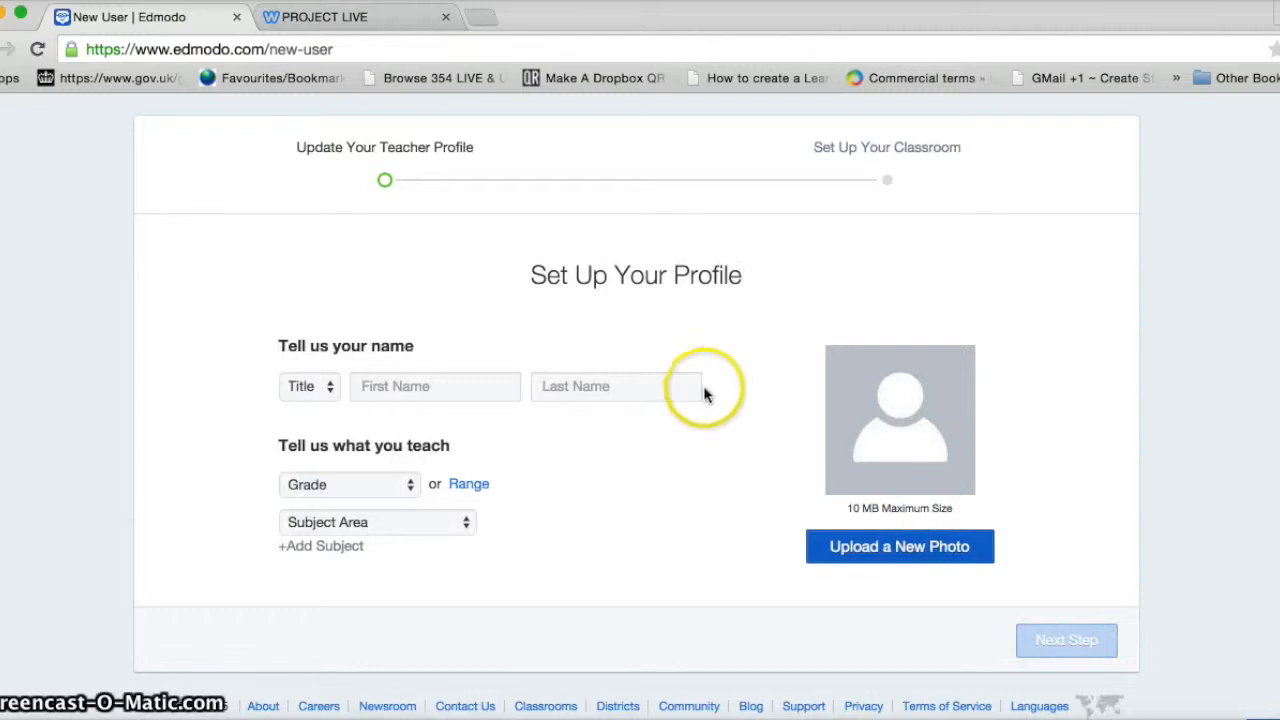
Enter the teacher's name, upload avatar.png as the profile photo, and finish setup to reach the homepage
click(372, 390)
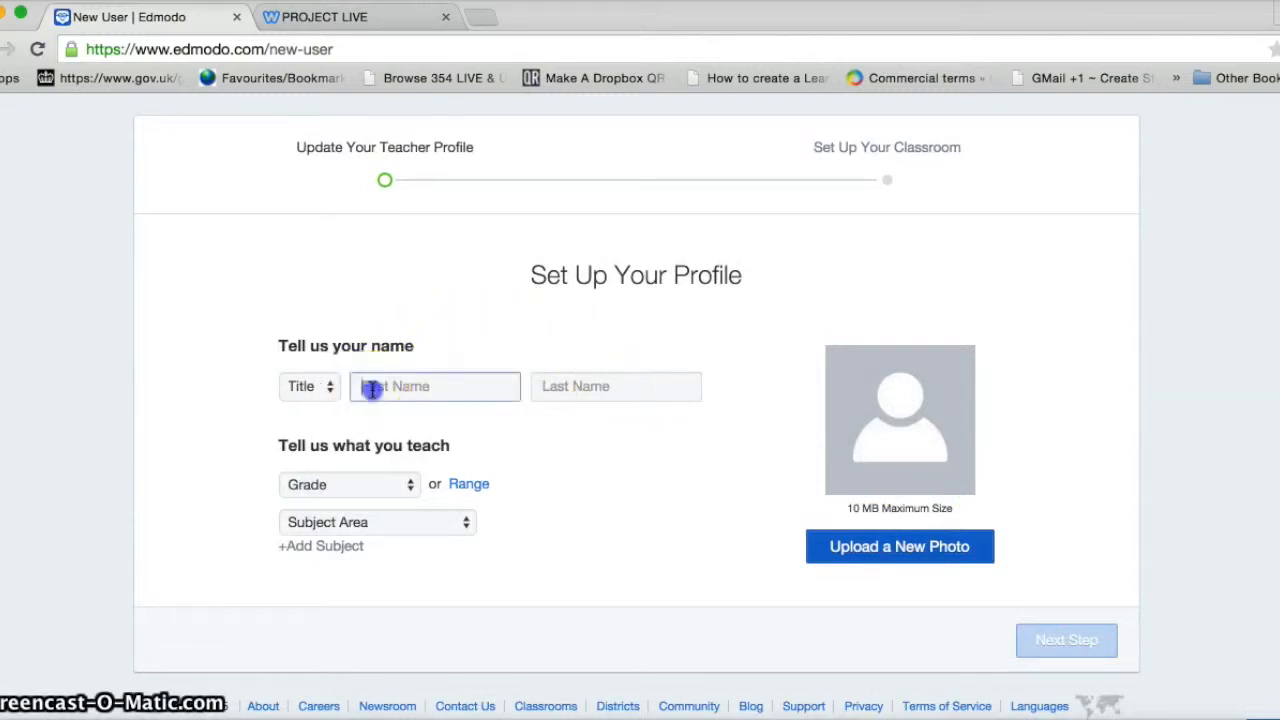
text(Jamie)
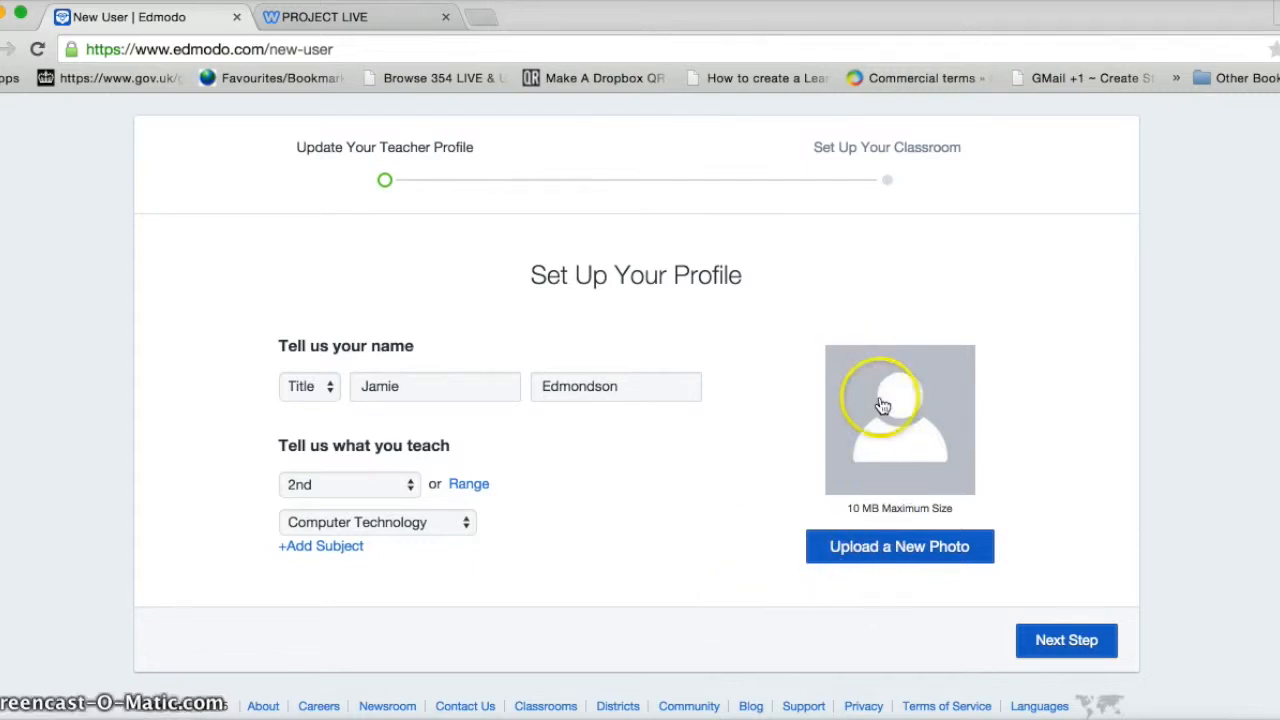
click(876, 546)
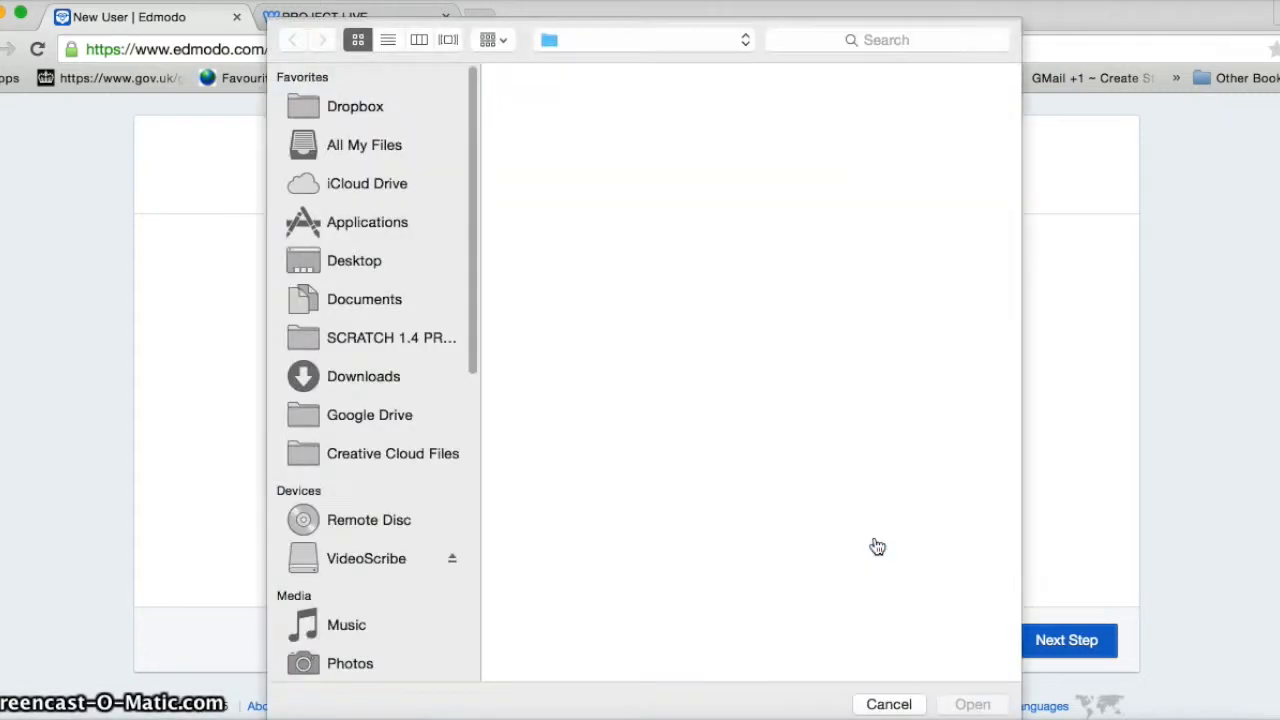
click(760, 128)
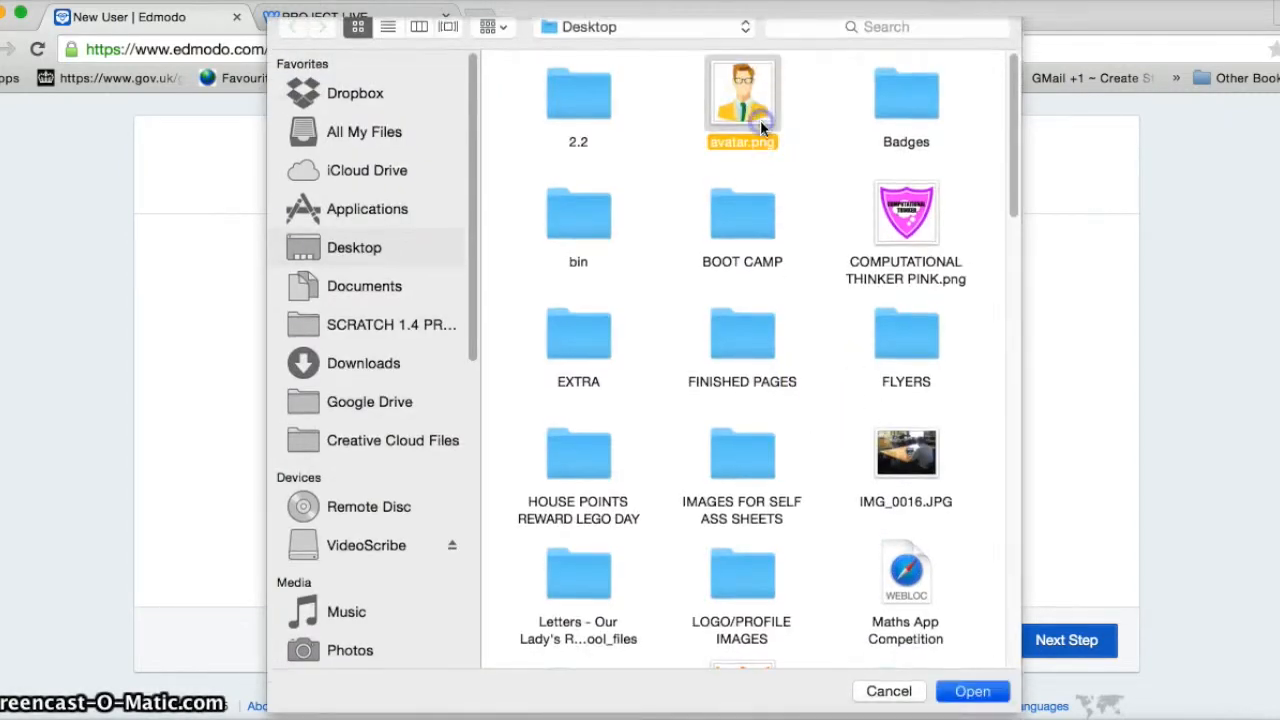
double_click(760, 120)
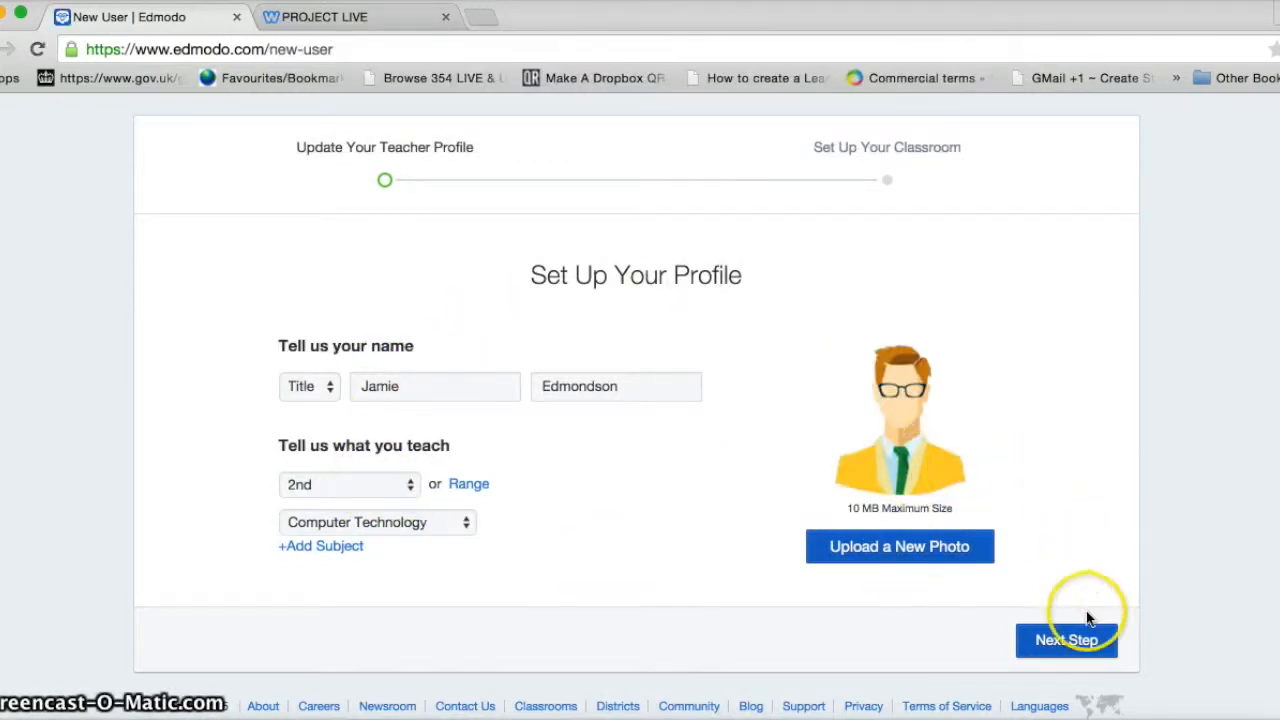
click(1070, 646)
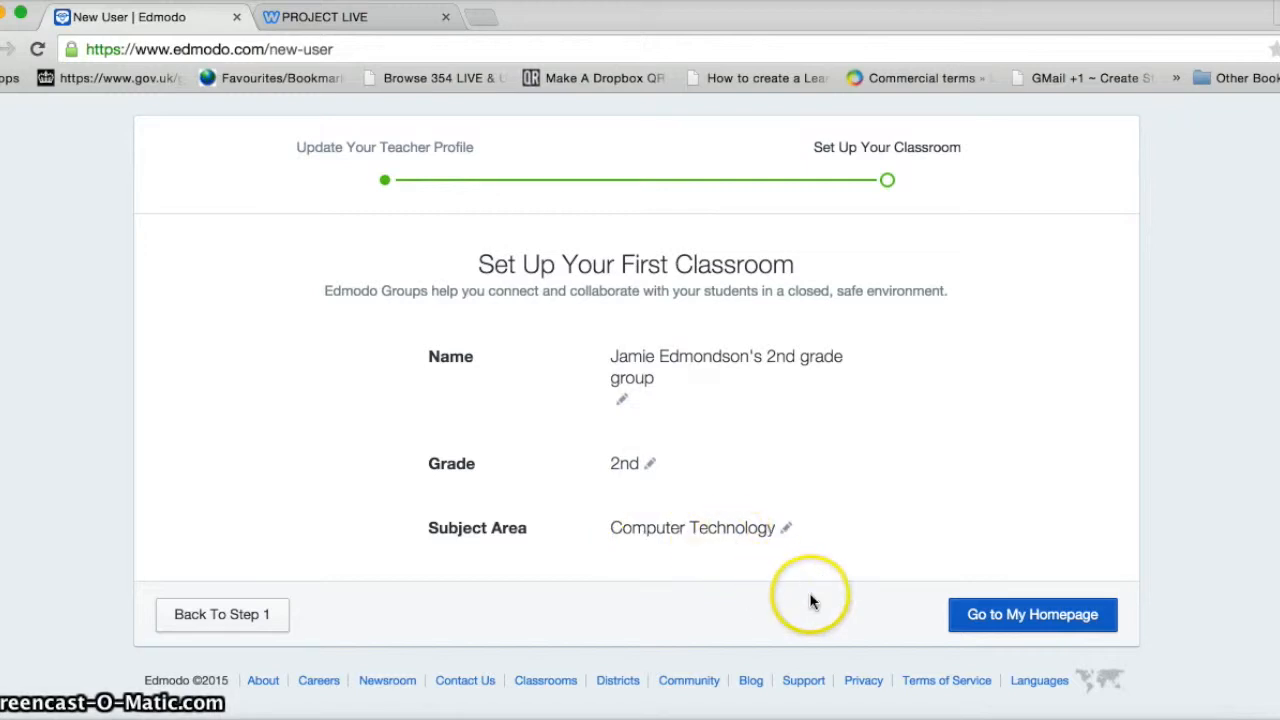
click(1016, 617)
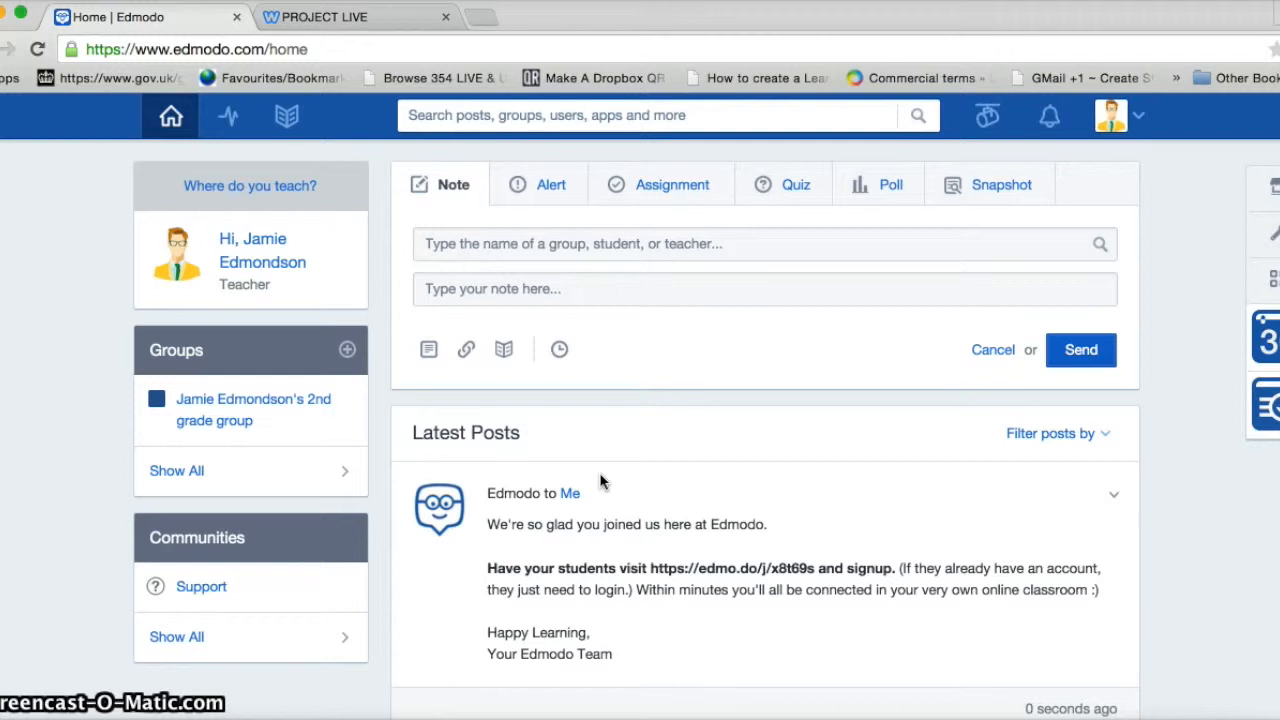
Choose Create from the plus menu beside Groups to start a new group
click(346, 353)
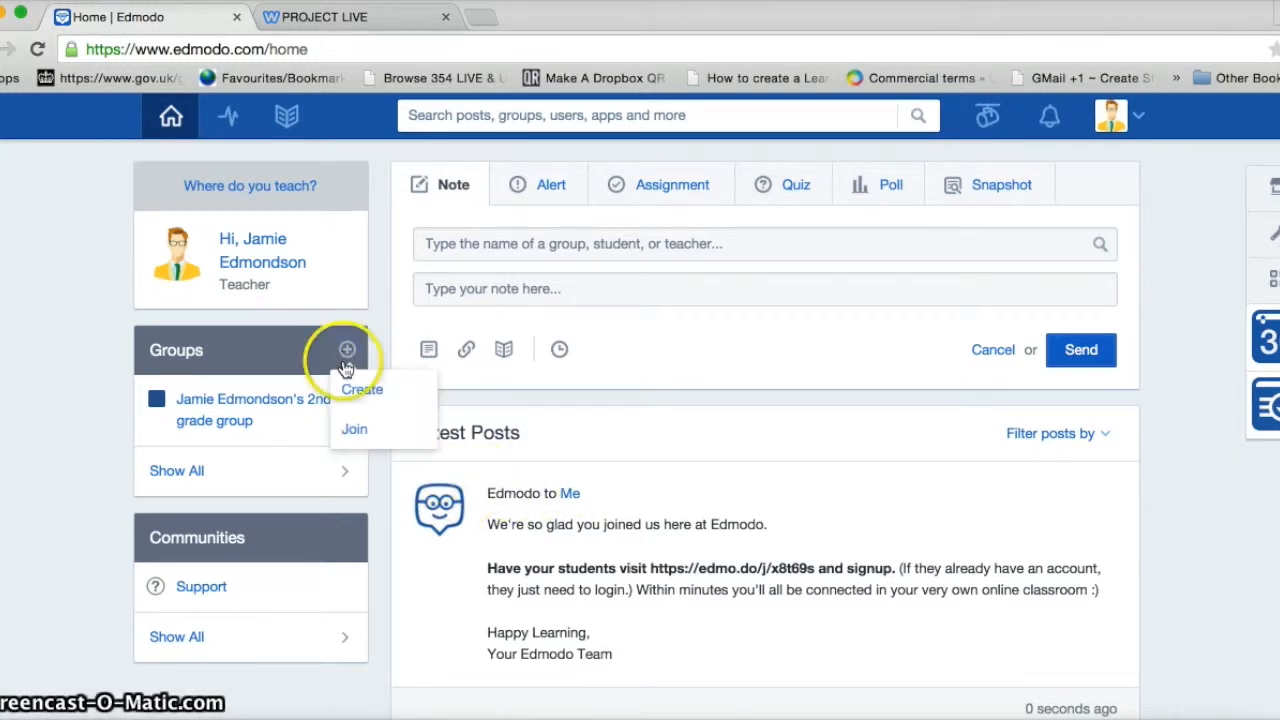
click(349, 388)
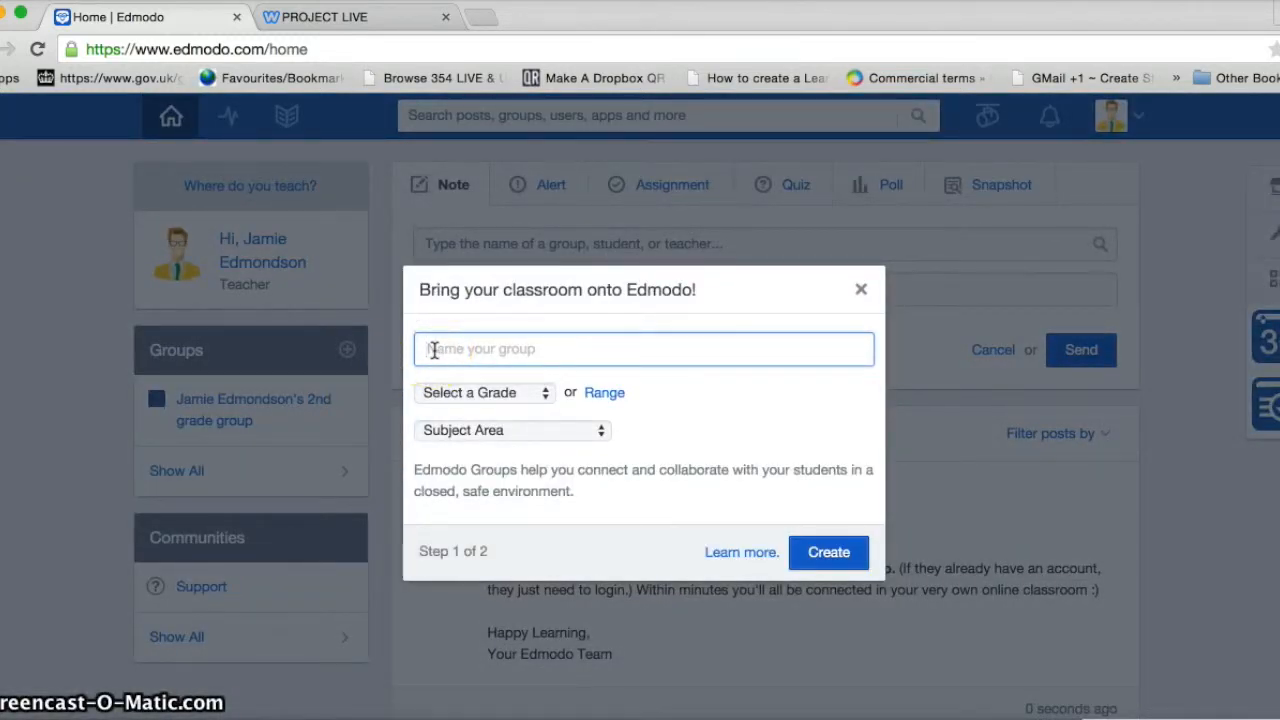
Name the group 'DOODLE BUDDY (UNIT 2.4)', set 2nd grade and Computer Technology, and create it
click(434, 350)
text(DOODLE BUDDY ()
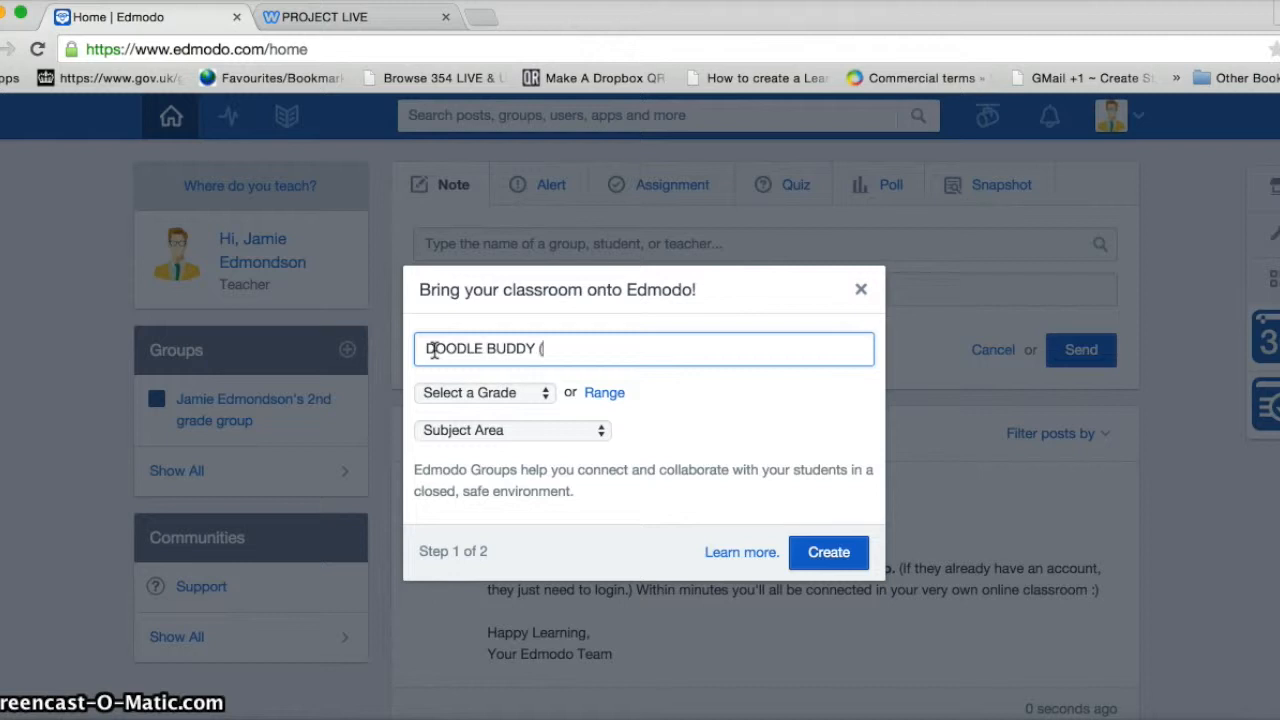
text(UNIT 2.4))
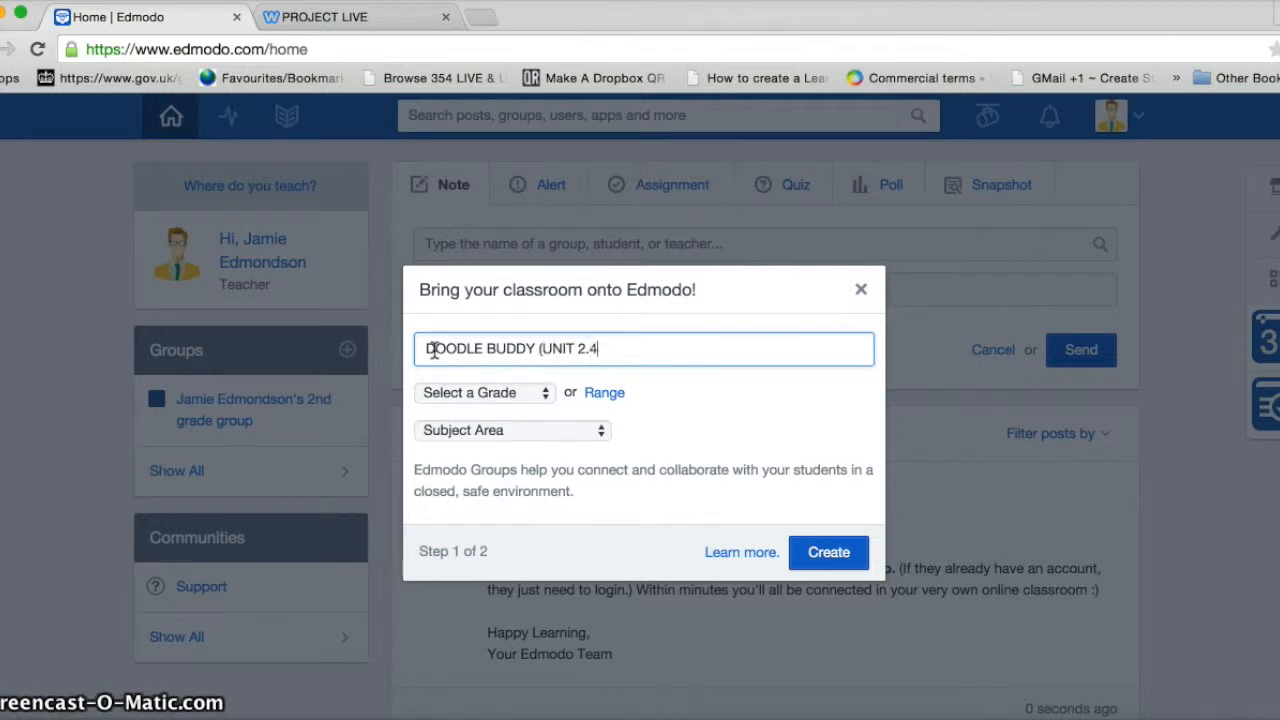
click(546, 393)
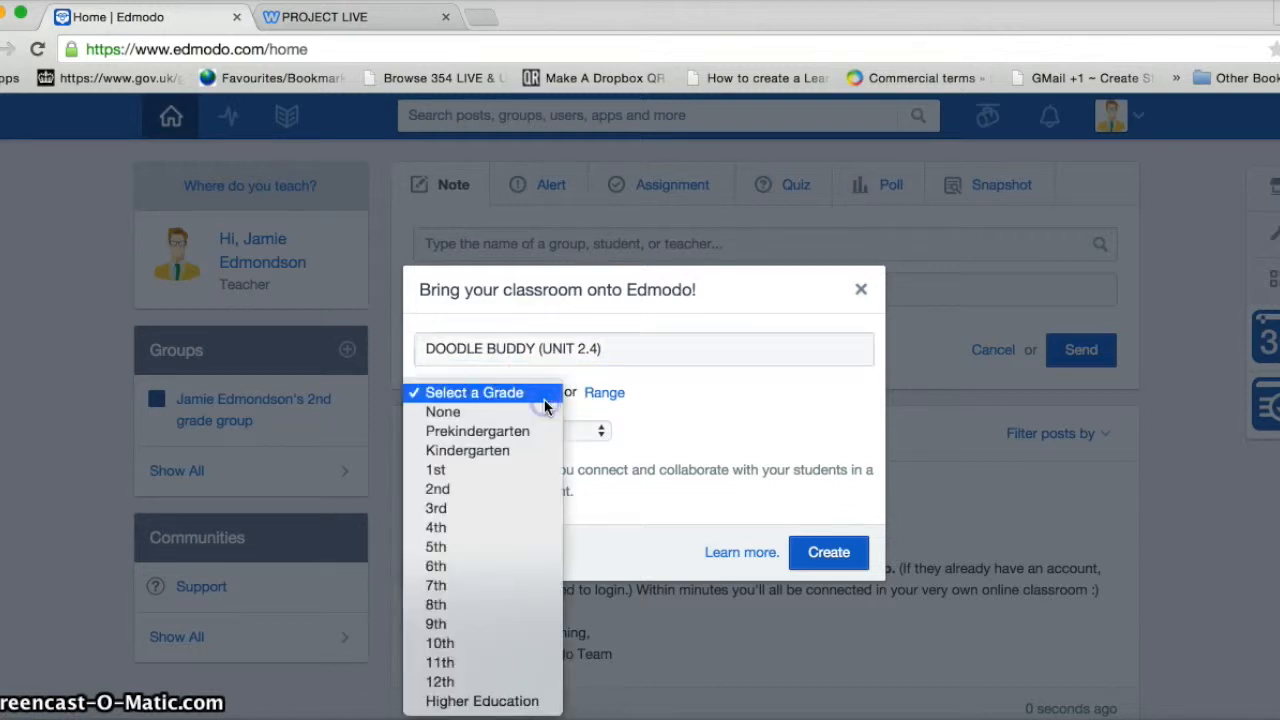
click(494, 488)
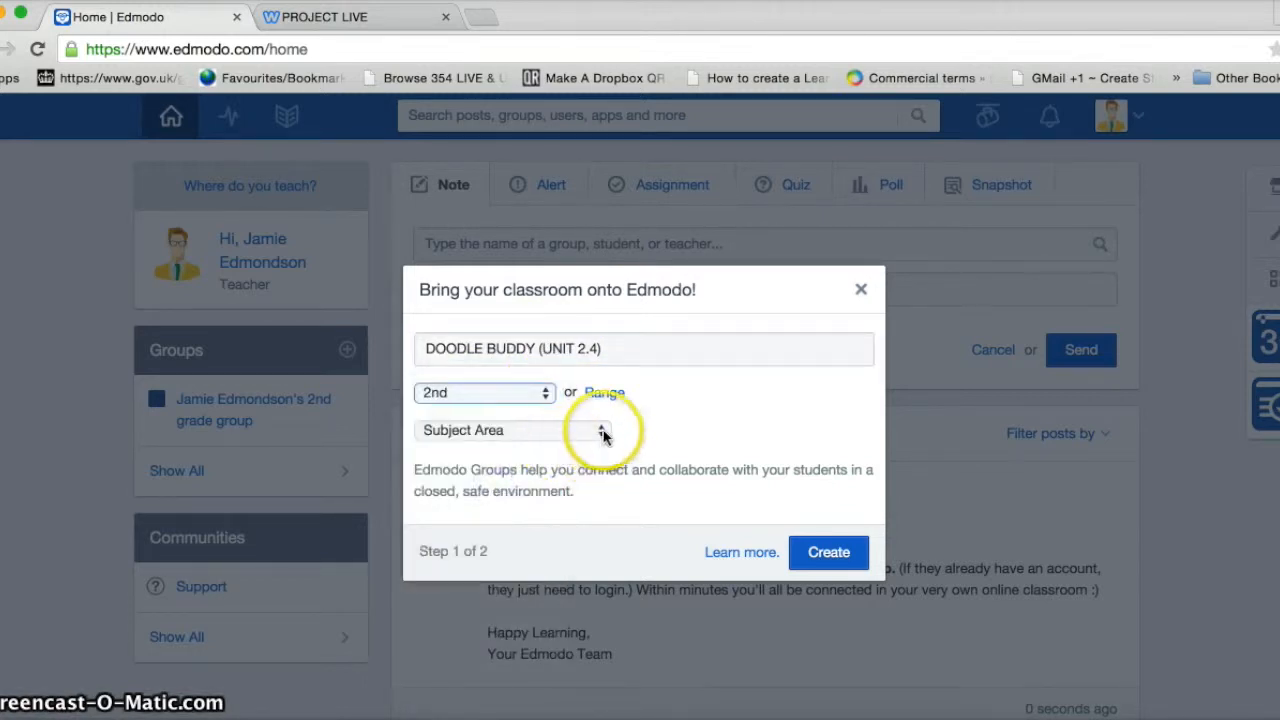
click(598, 431)
click(567, 469)
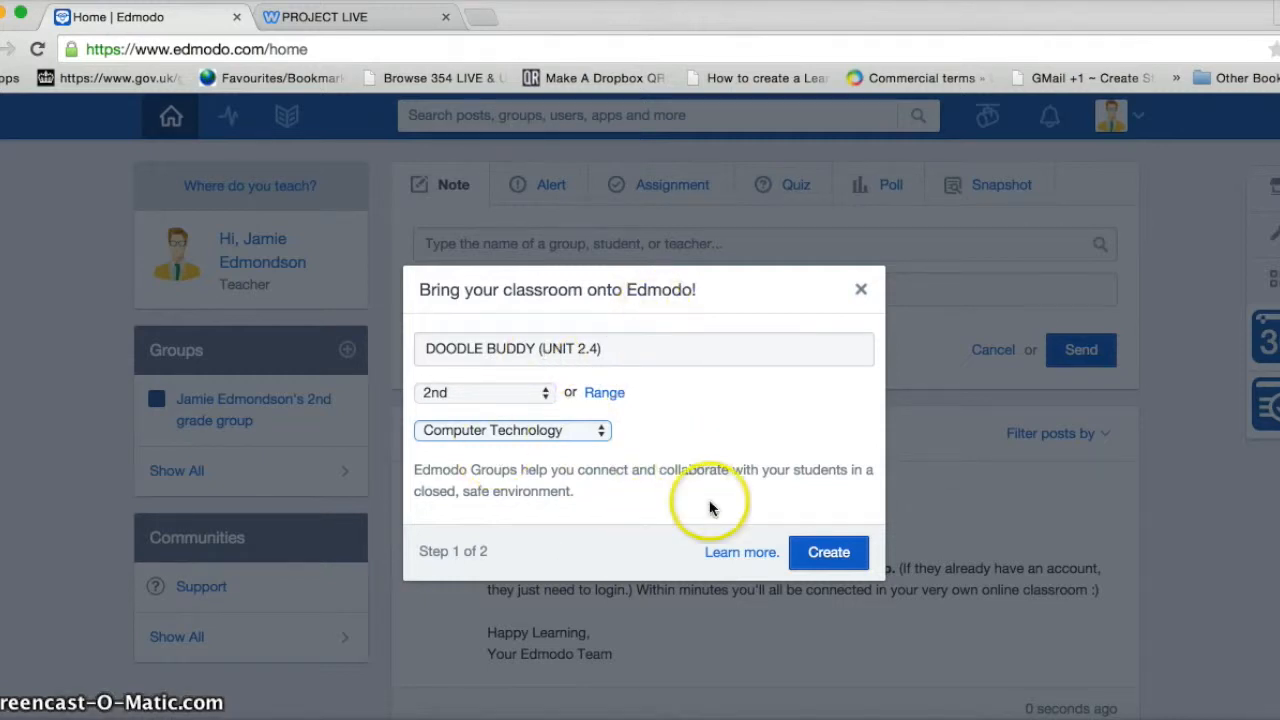
click(836, 556)
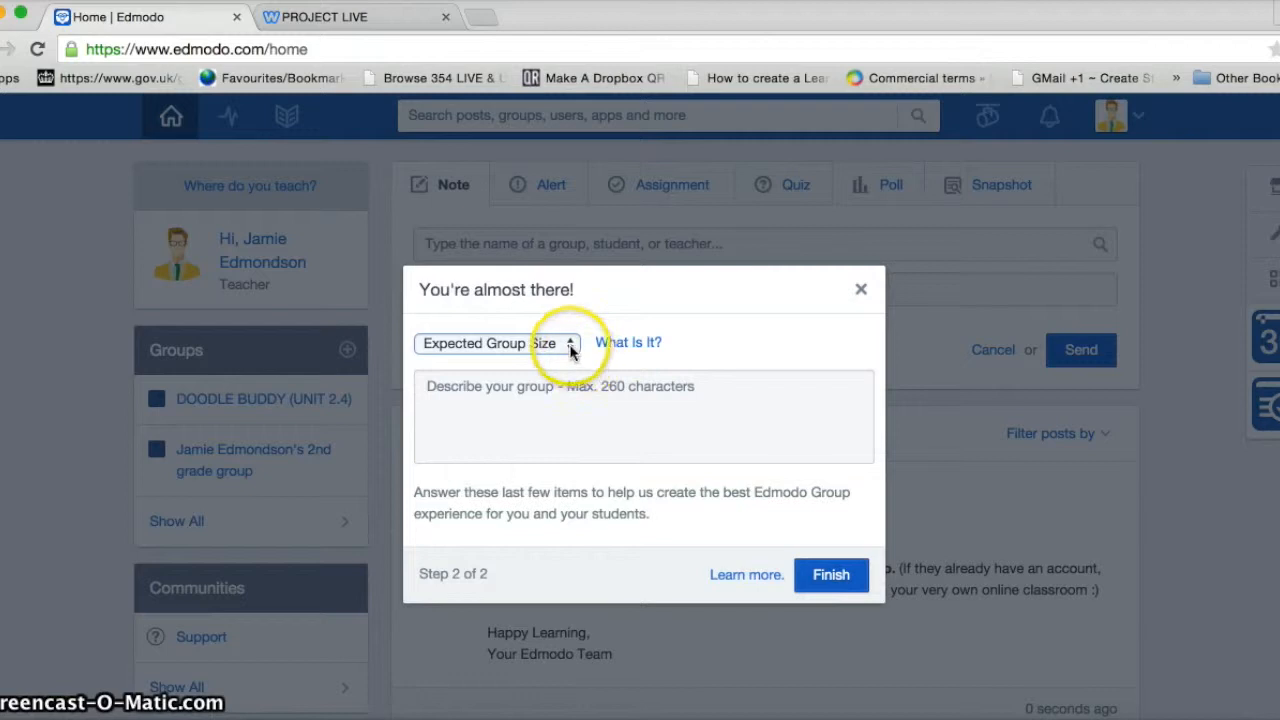
Set the group size to 26+, add a description for pupils, and finish
click(569, 344)
click(489, 479)
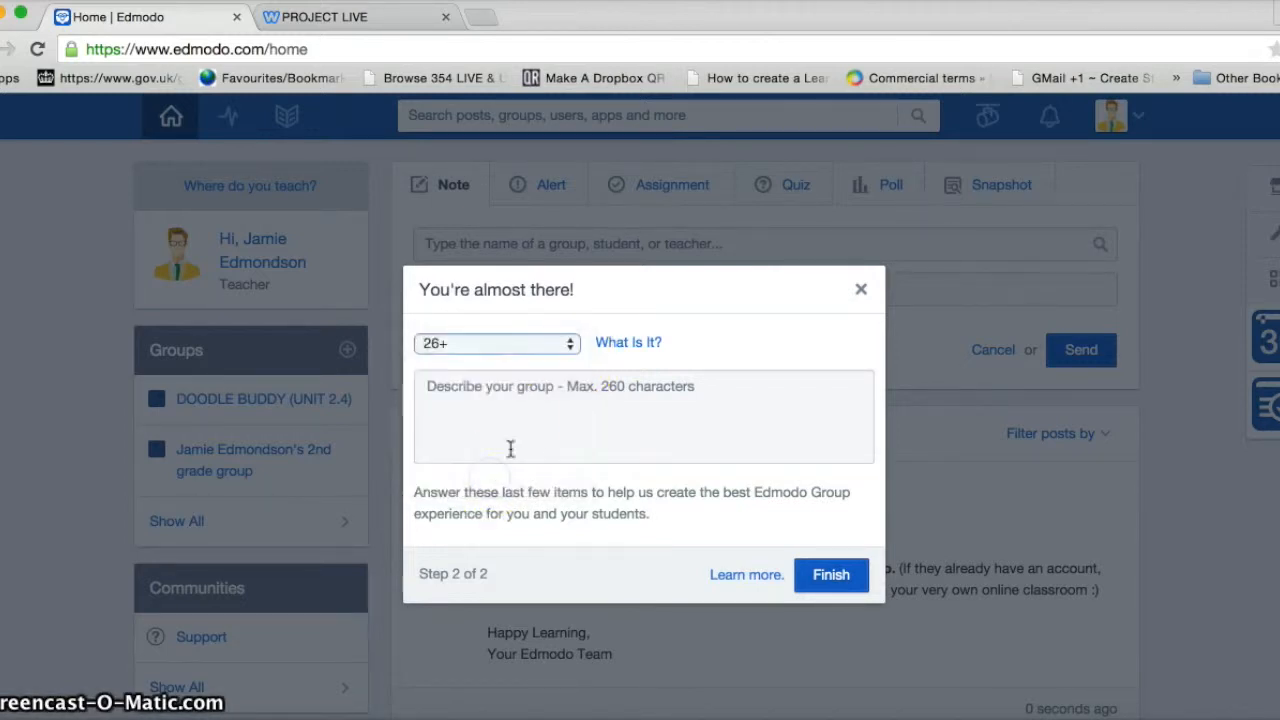
click(515, 390)
text(THIS)
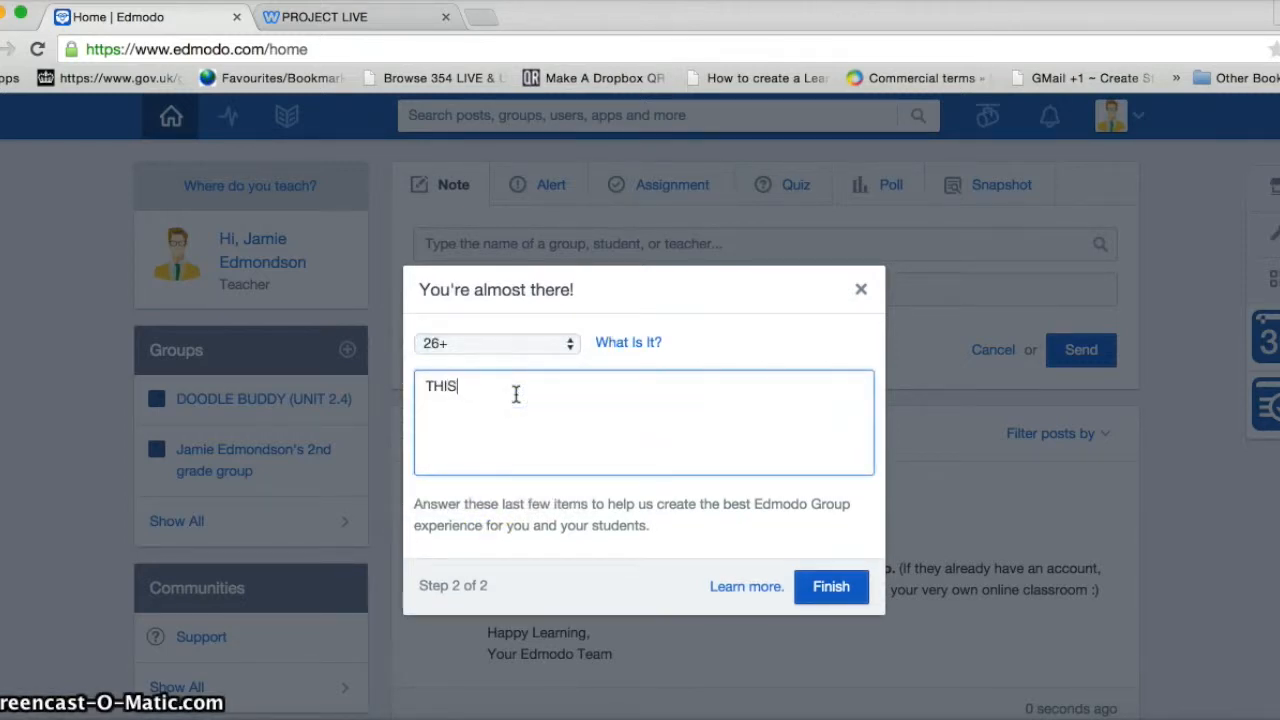
text( GROUP IS FOR PU)
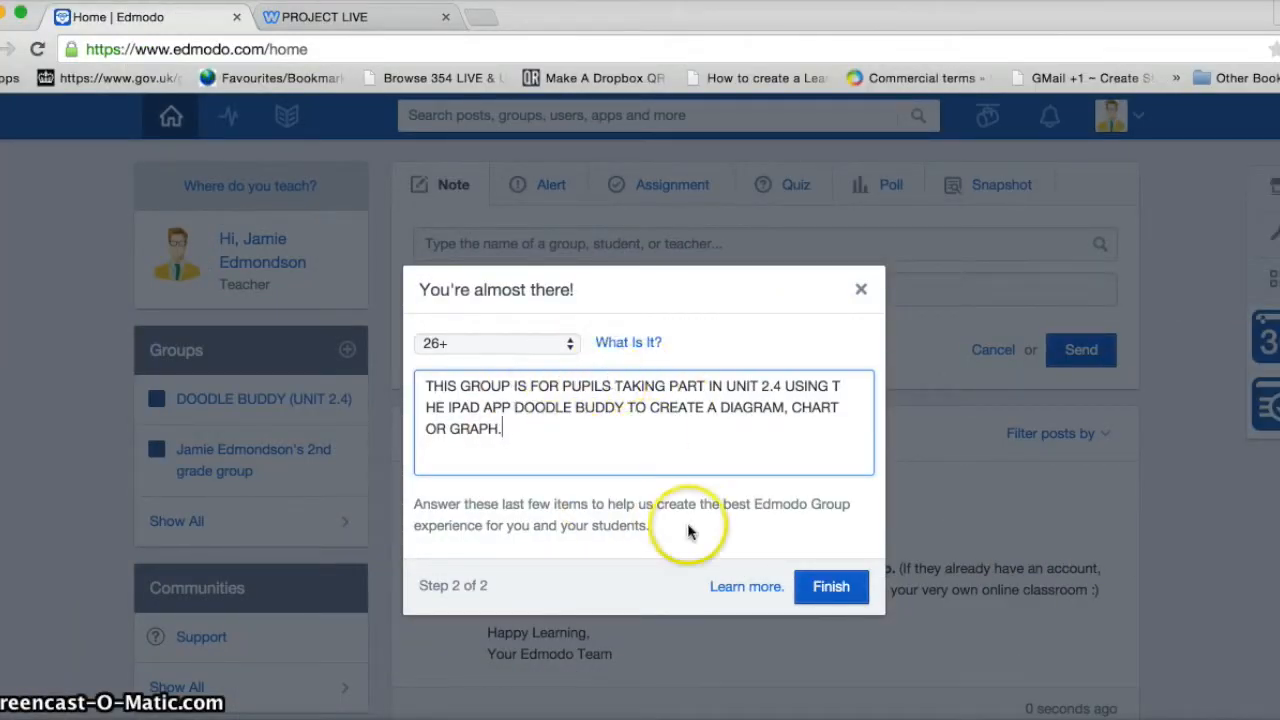
click(833, 588)
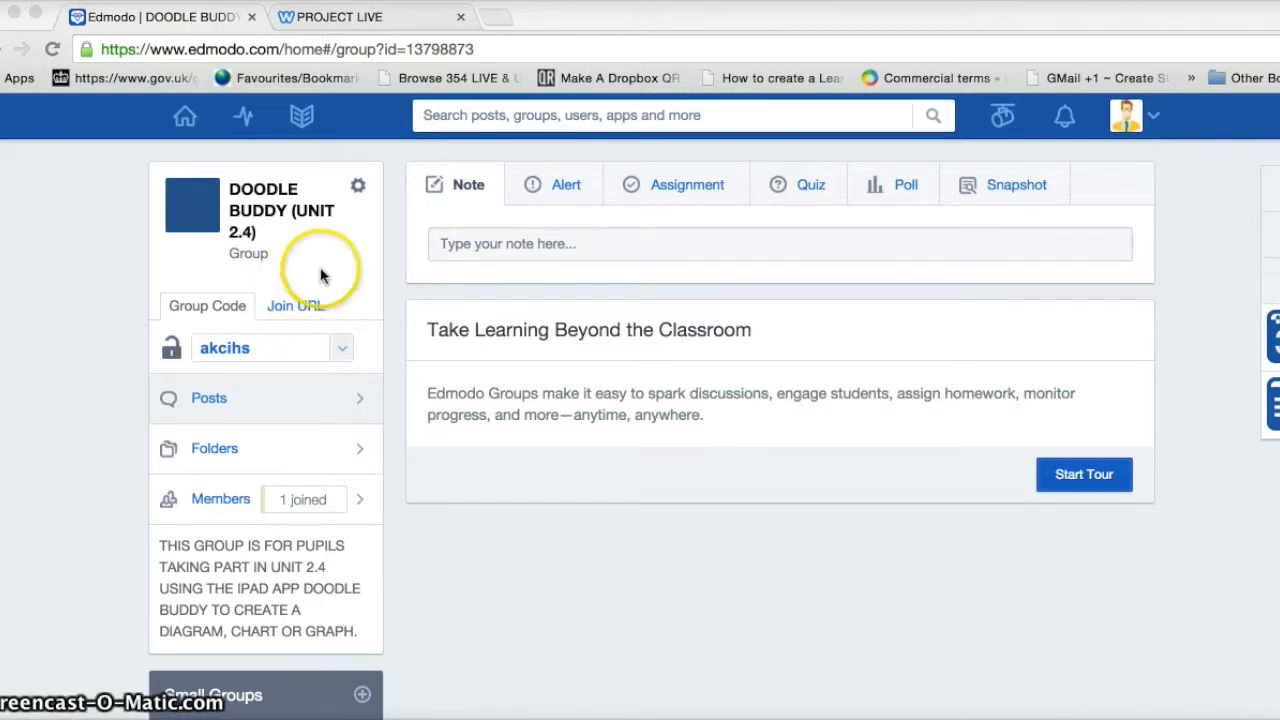
Open the gear options menu for the DOODLE BUDDY (UNIT 2.4) group
click(358, 189)
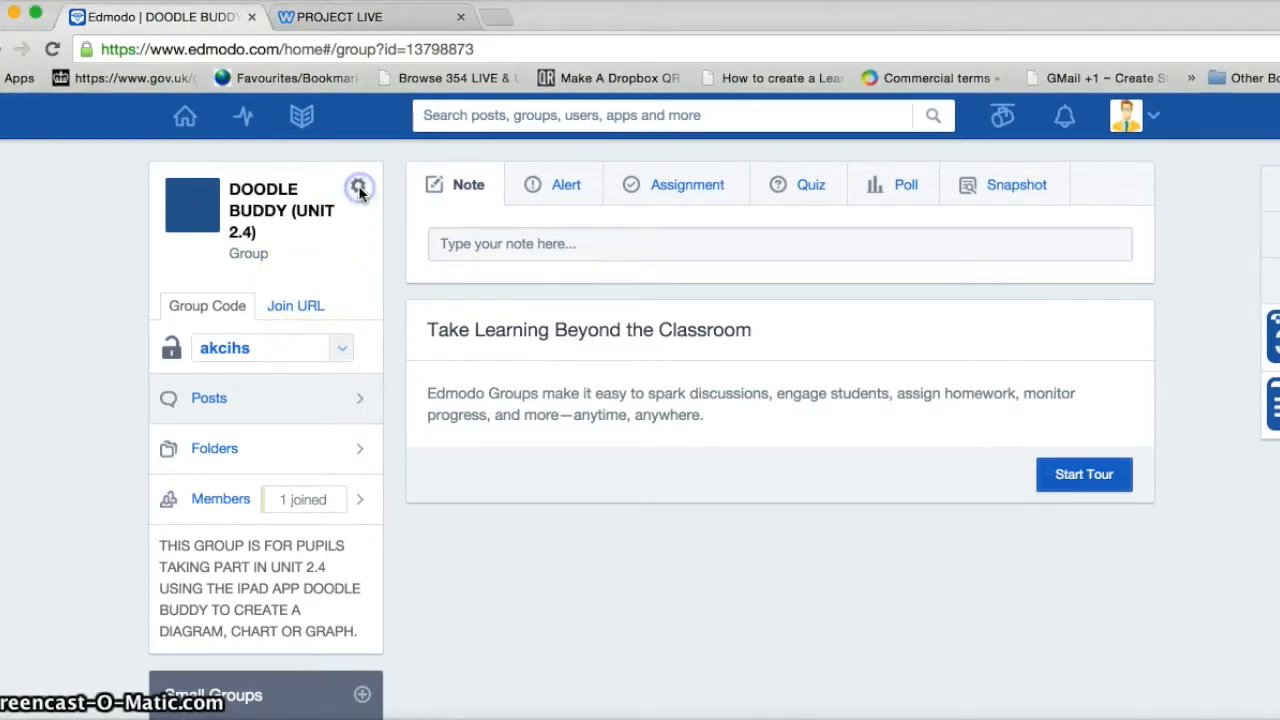
click(359, 190)
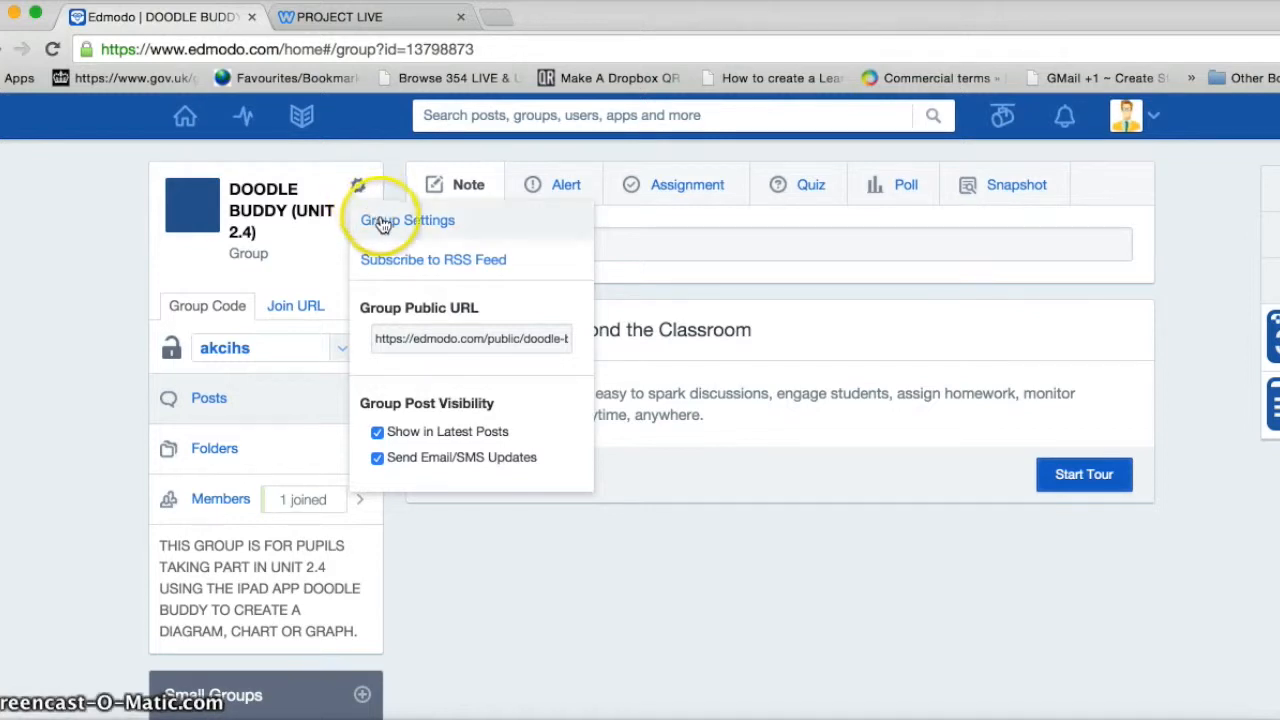
Open Group Settings, leaving 'Default all new members to read-only' unticked
click(383, 222)
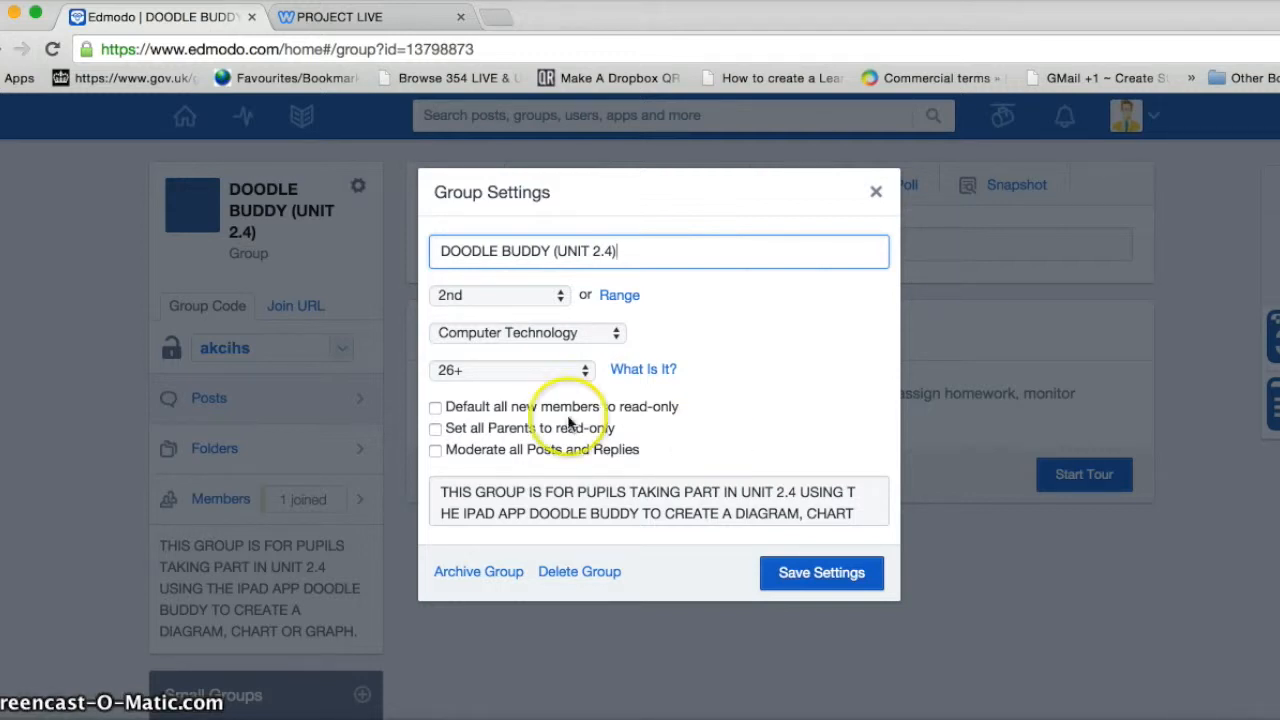
click(436, 408)
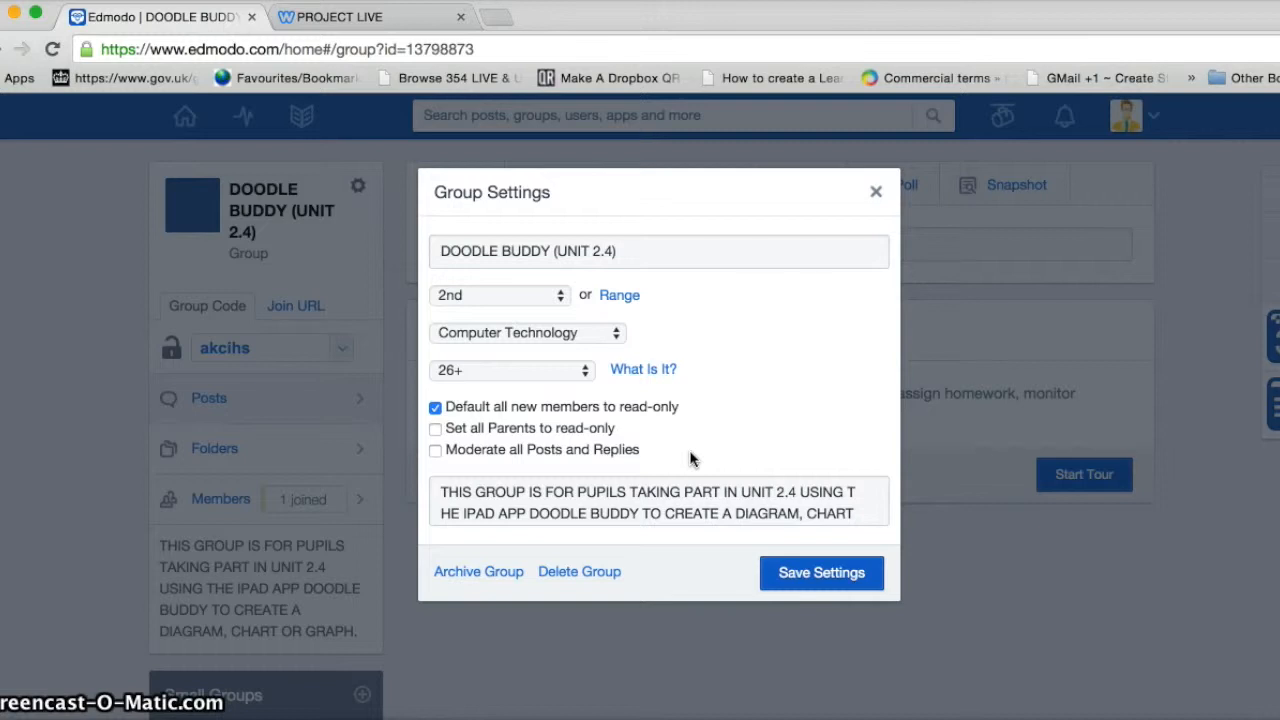
click(436, 407)
click(866, 466)
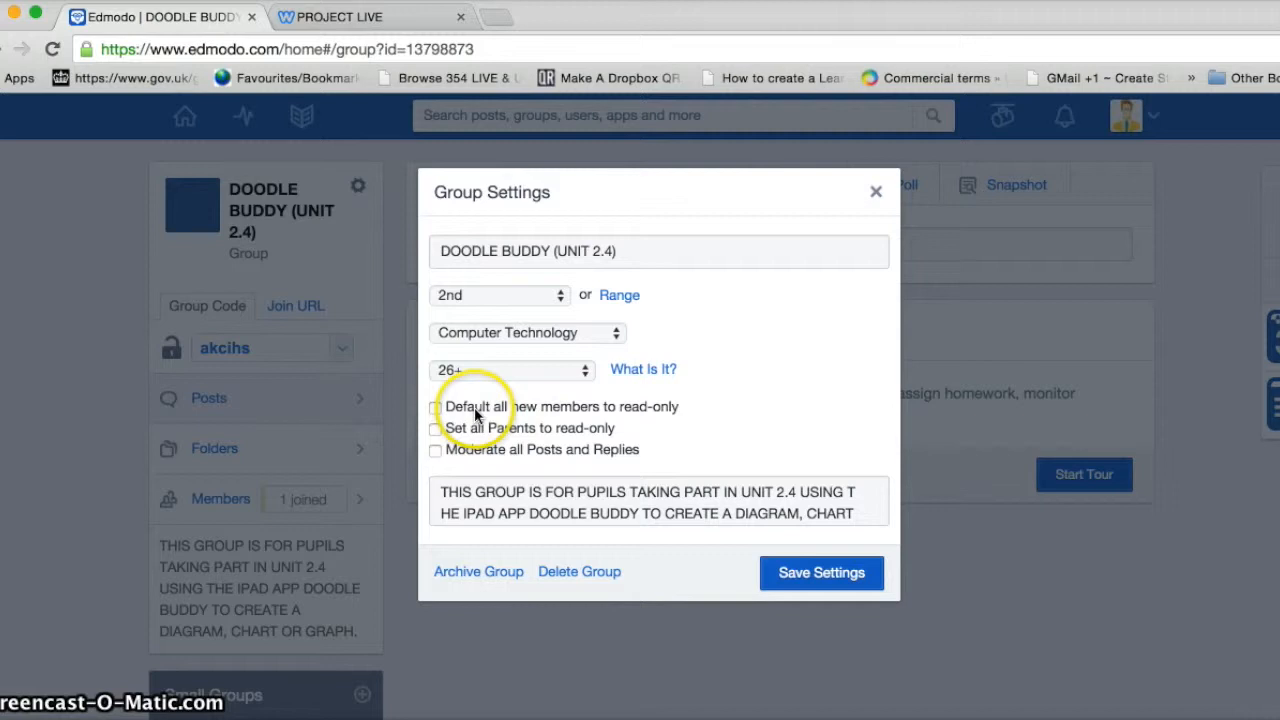
Leave post moderation off and tick 'Default all new members to read-only'
click(435, 451)
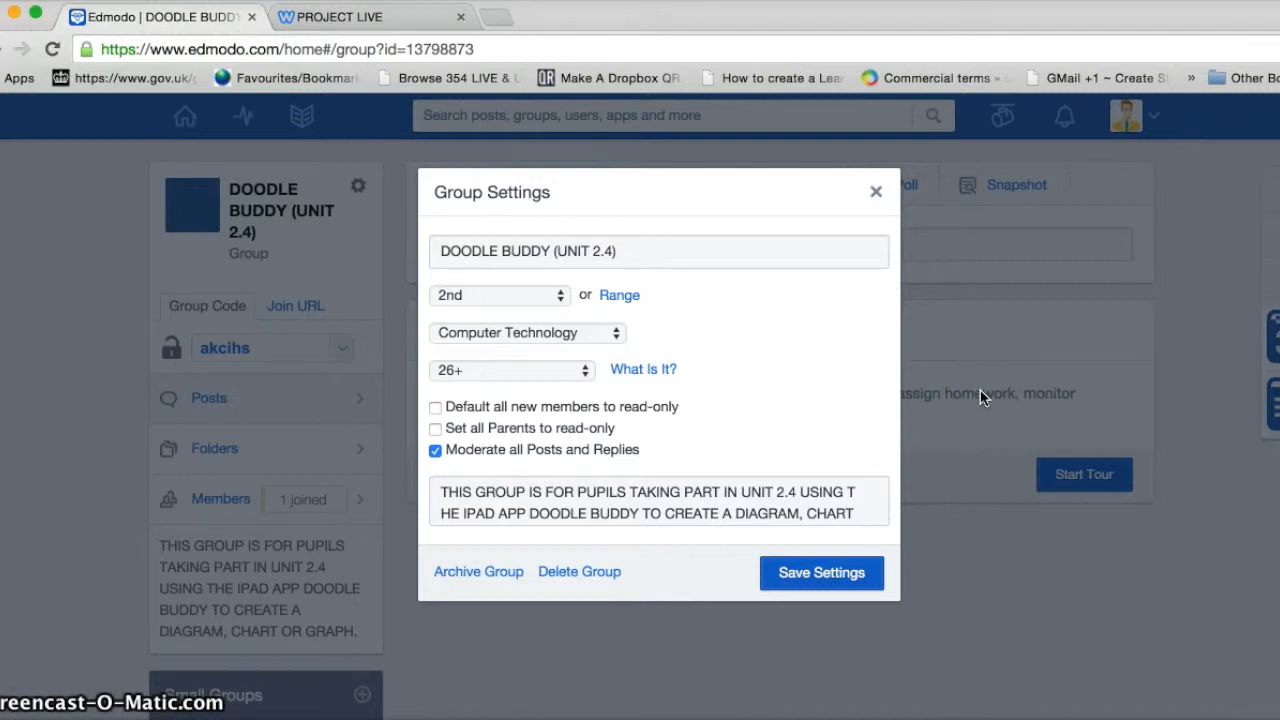
click(434, 451)
click(434, 409)
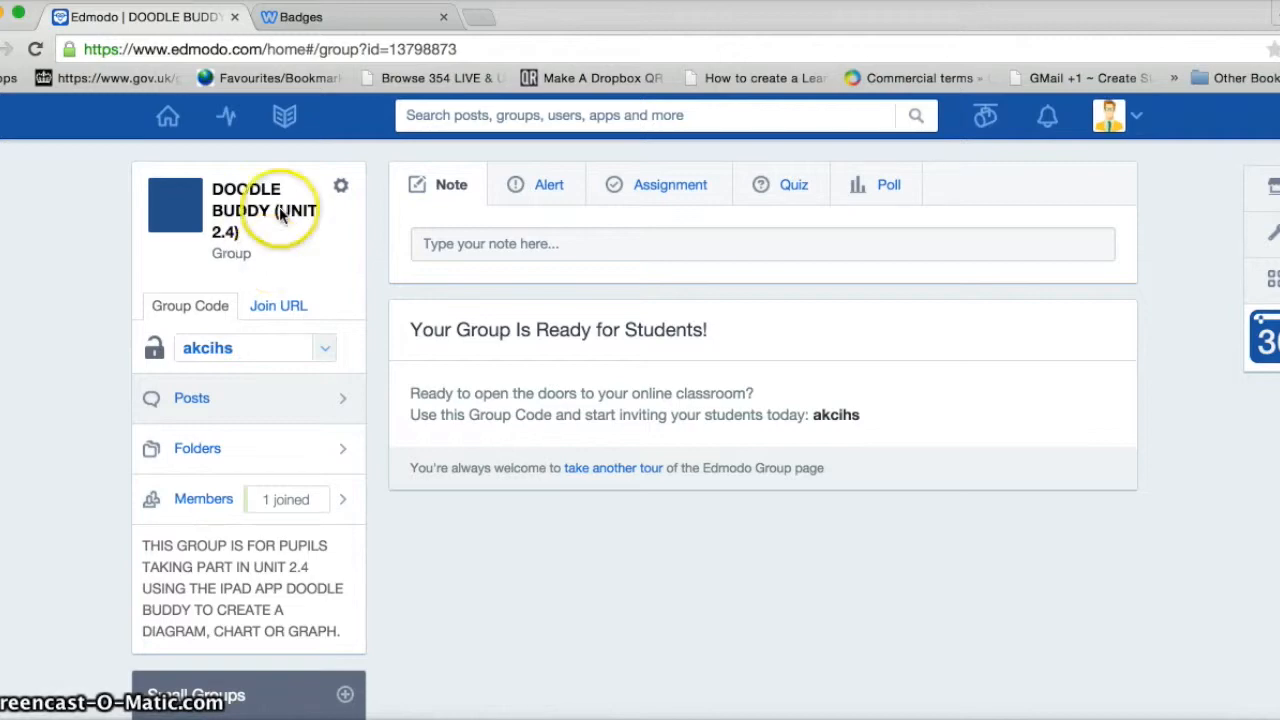
Open the JE Computing digital badges page and scroll to the Data Producer badges
click(300, 20)
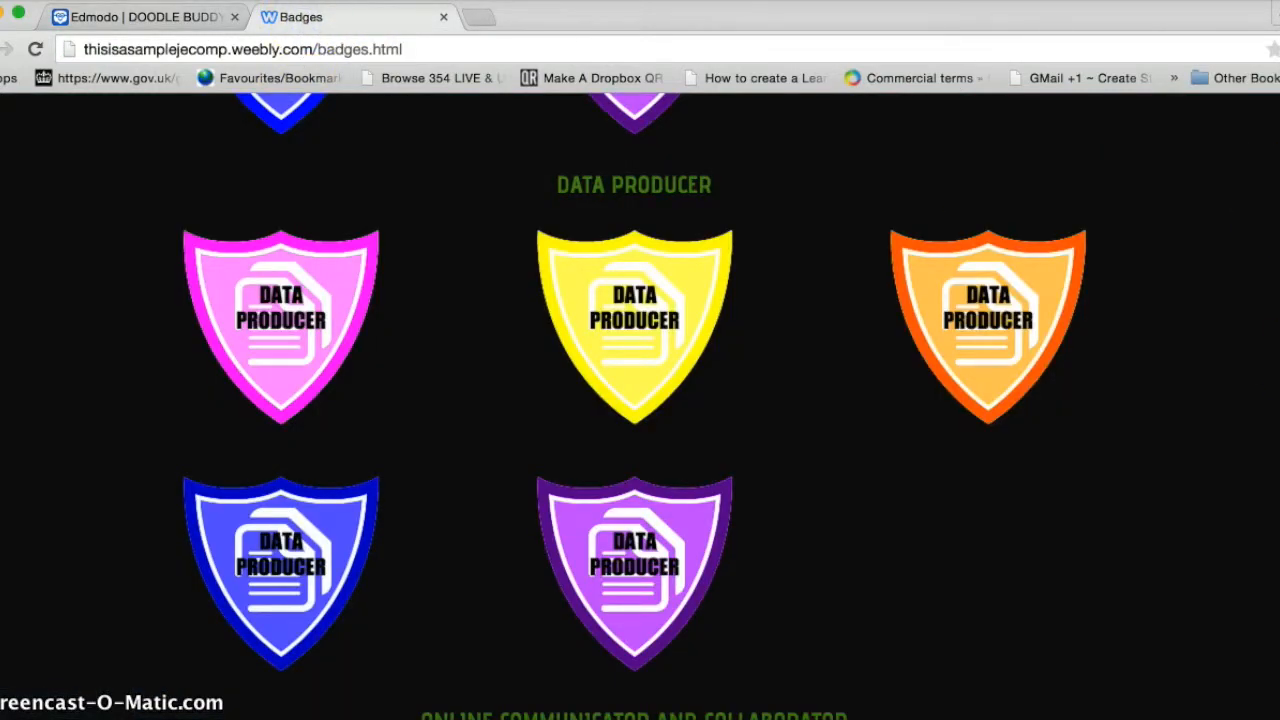
scroll(640, 400, up, 15)
mouse_move(1018, 230)
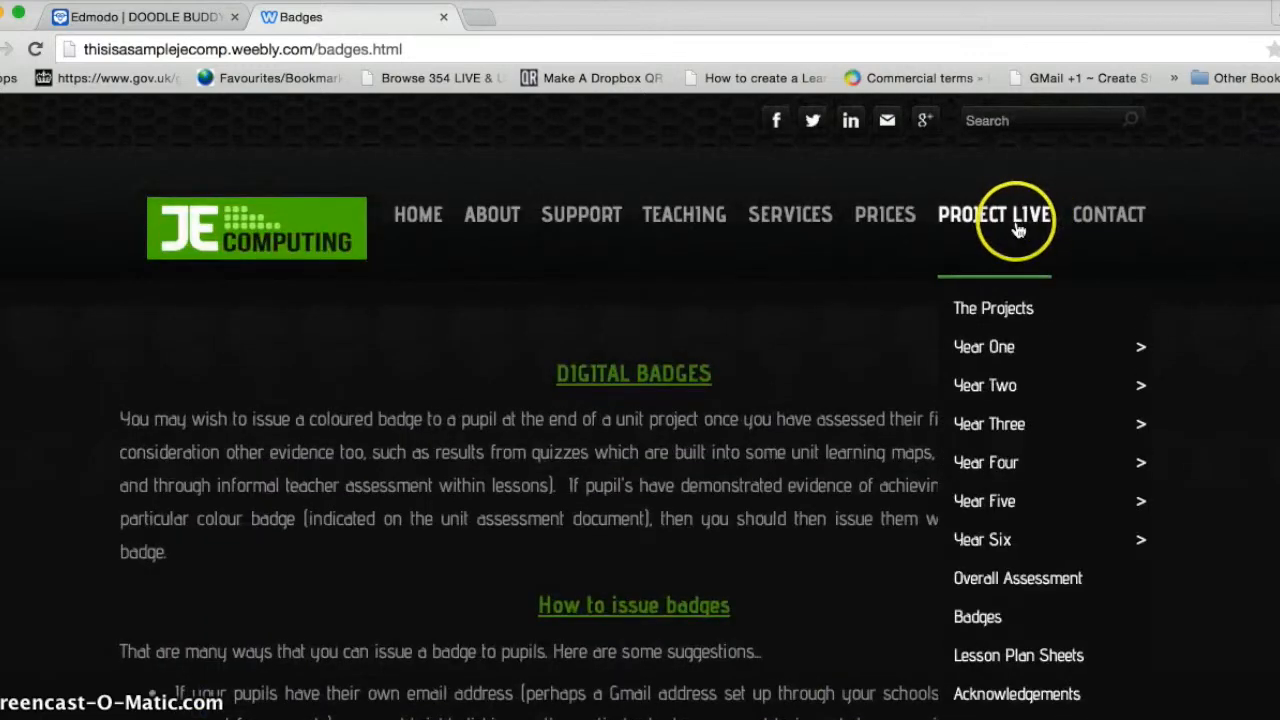
click(997, 618)
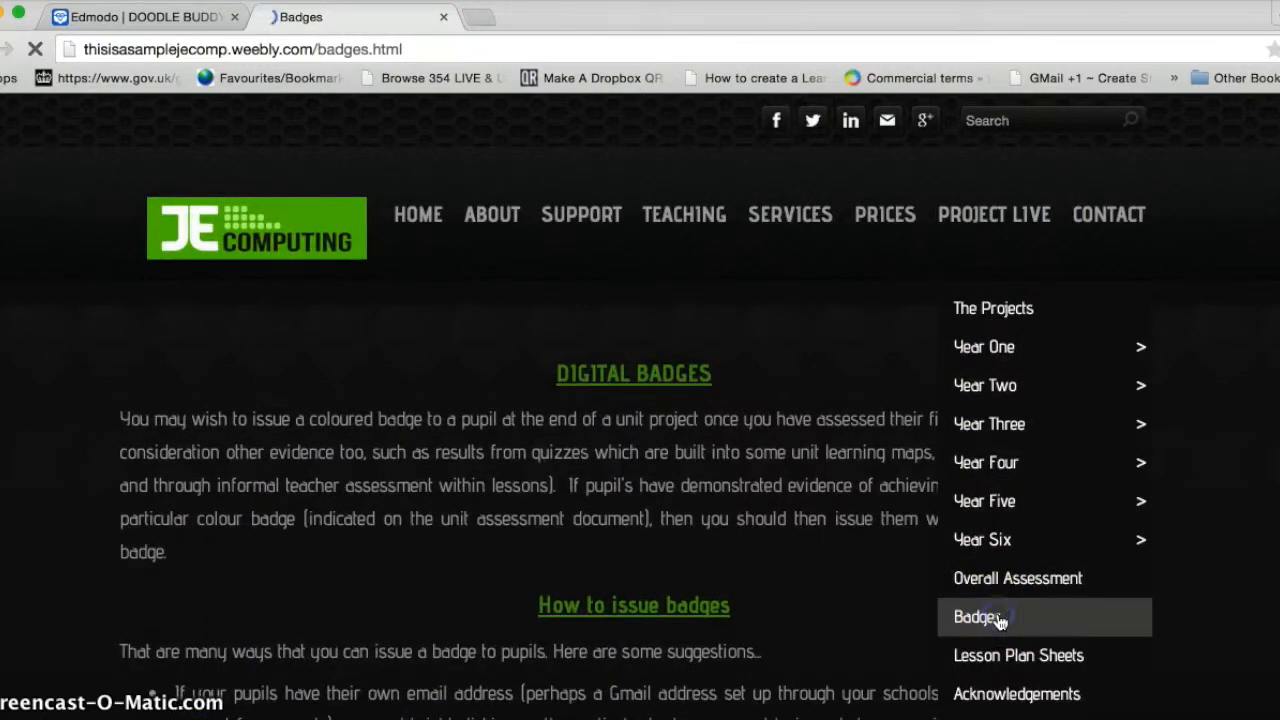
scroll(1243, 291, down, 3)
scroll(640, 400, down, 15)
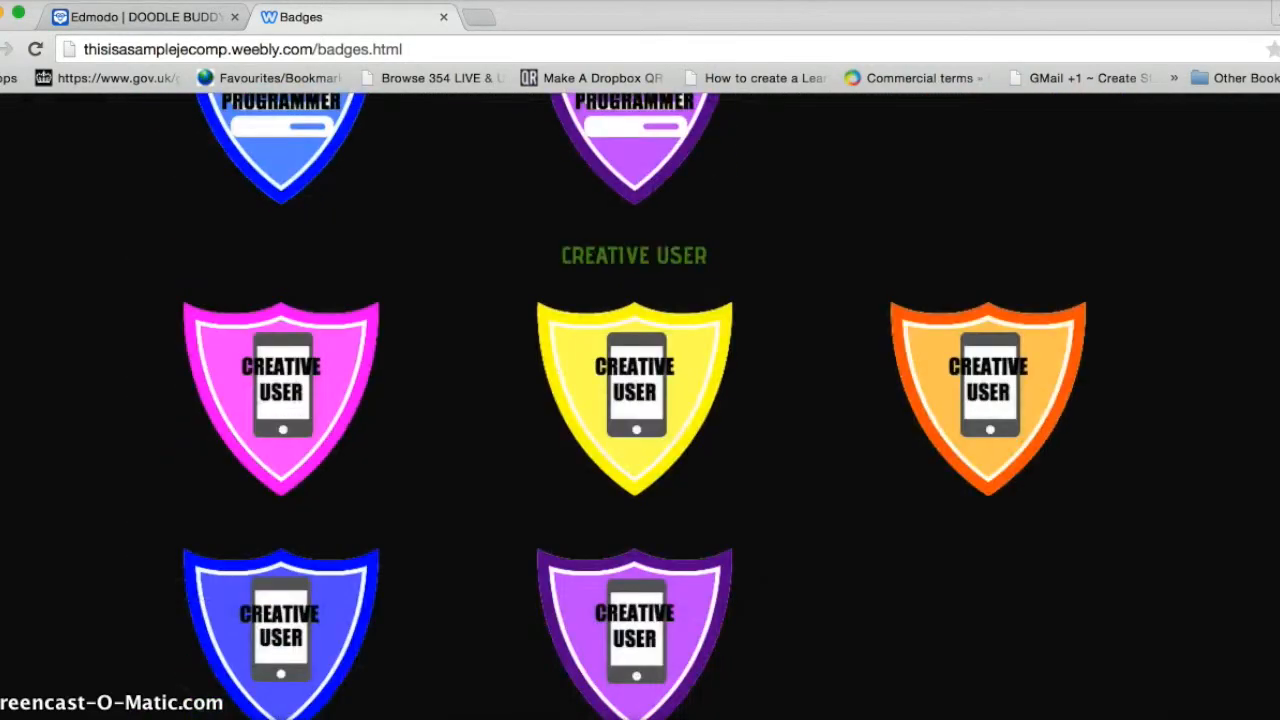
scroll(490, 456, down, 7)
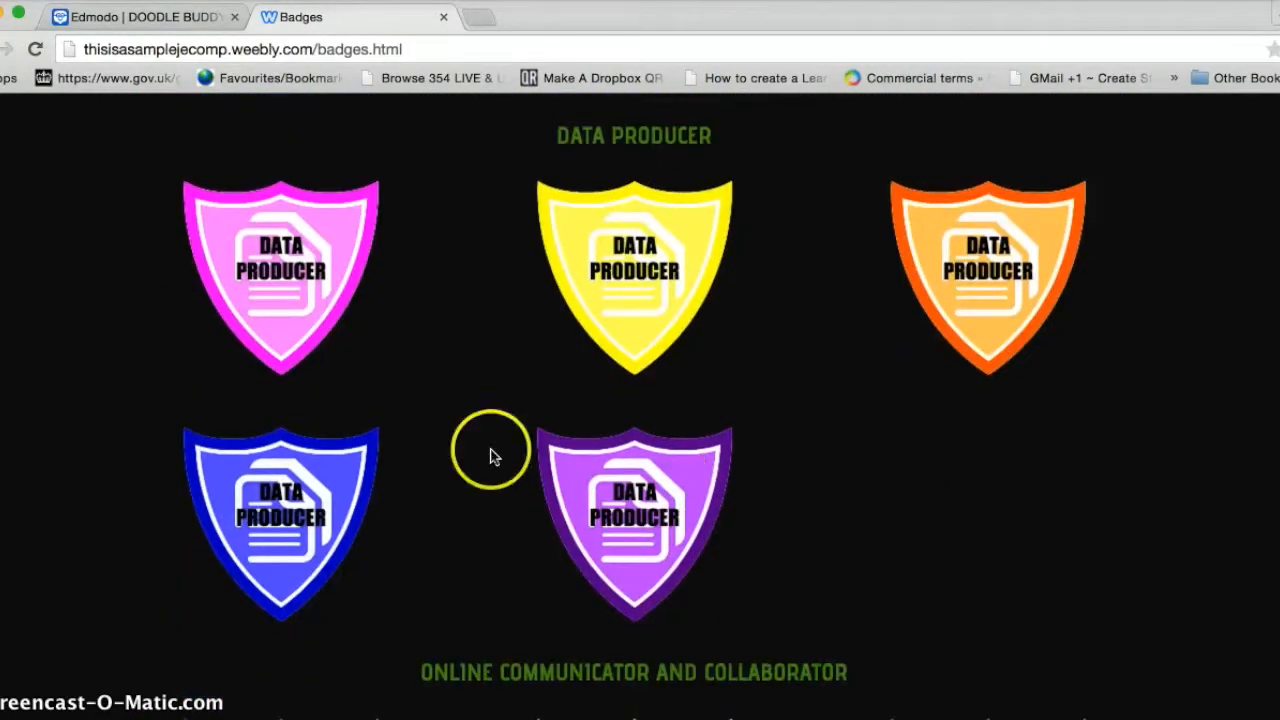
Save the pink badge image to the Desktop as 'pink data producer badge'
right_click(316, 326)
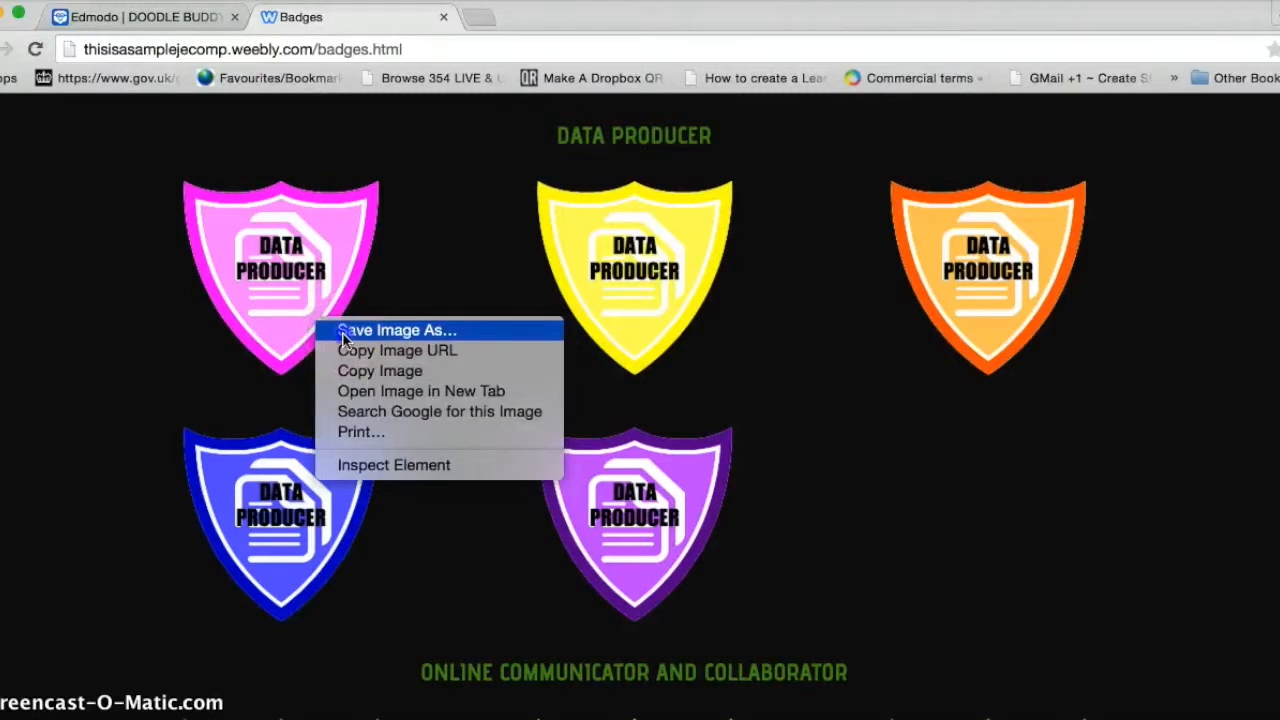
click(343, 331)
key(BackSpace)
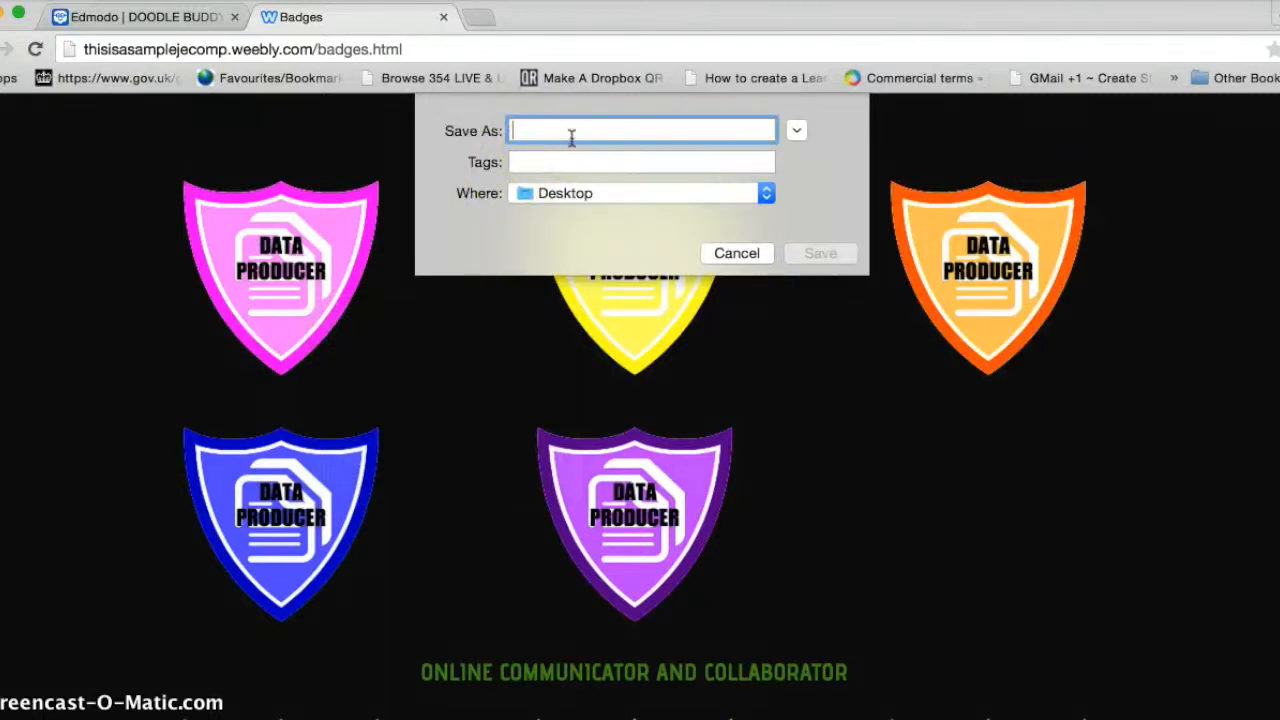
text(pink data produ)
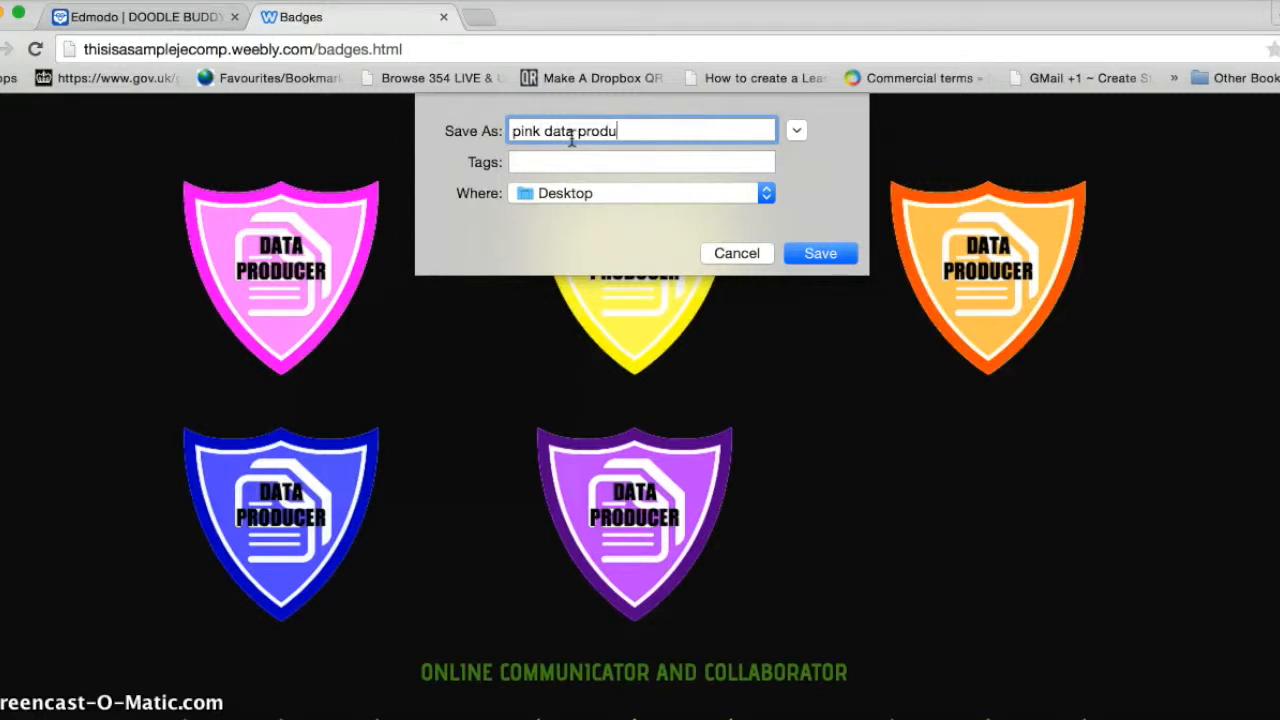
text(cer badge)
click(820, 253)
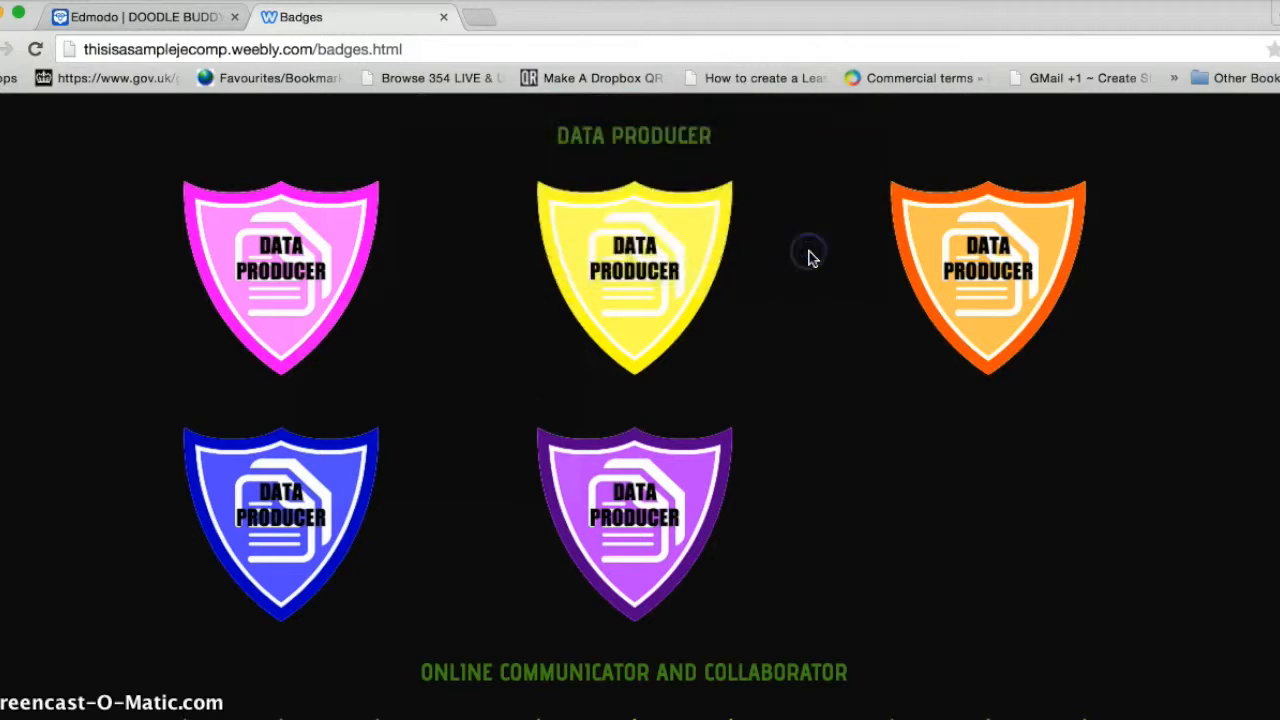
Save the next badge image as 'yellow data badge', then return to Edmodo
right_click(700, 257)
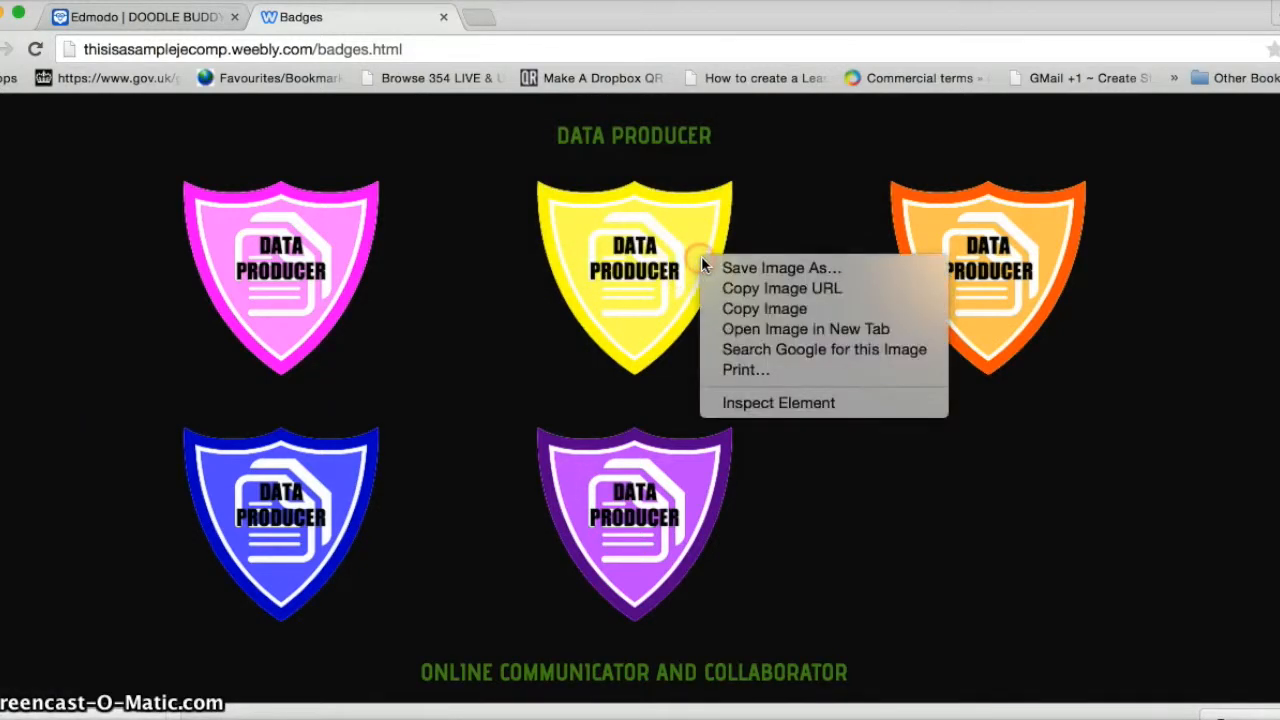
click(775, 268)
key(BackSpace)
text(yellow data)
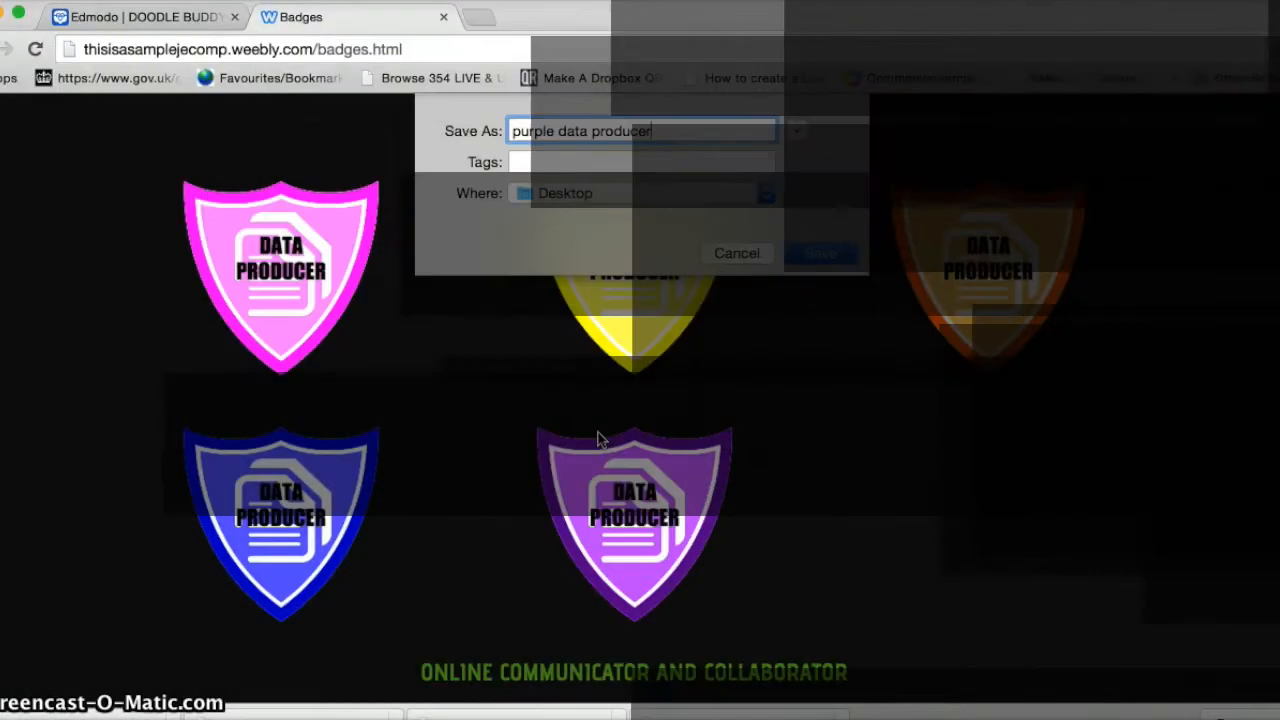
text(badge)
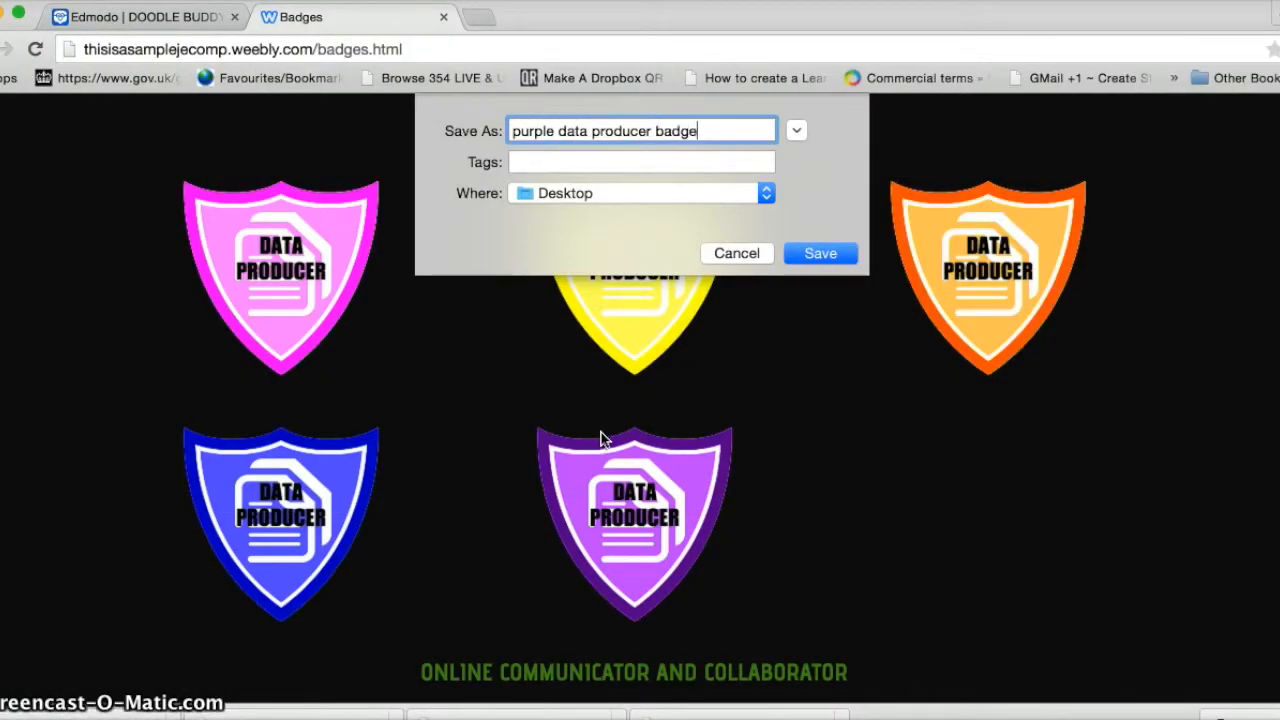
key(Return)
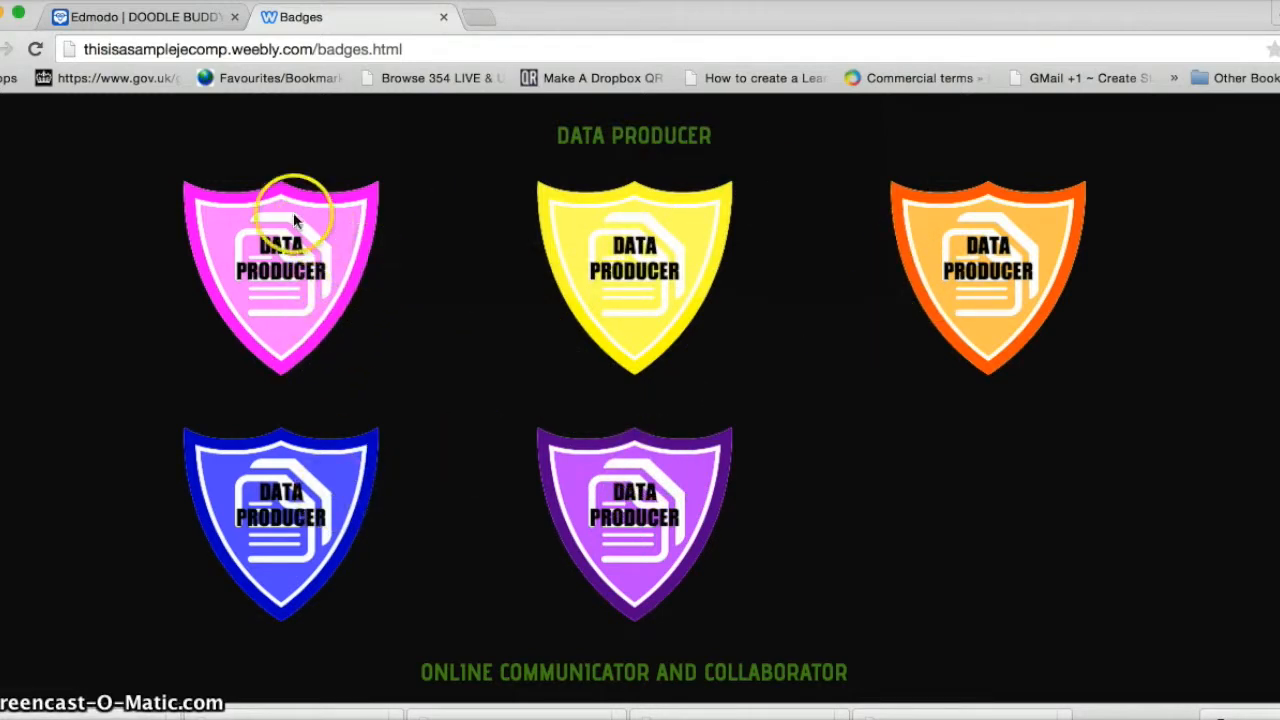
click(168, 27)
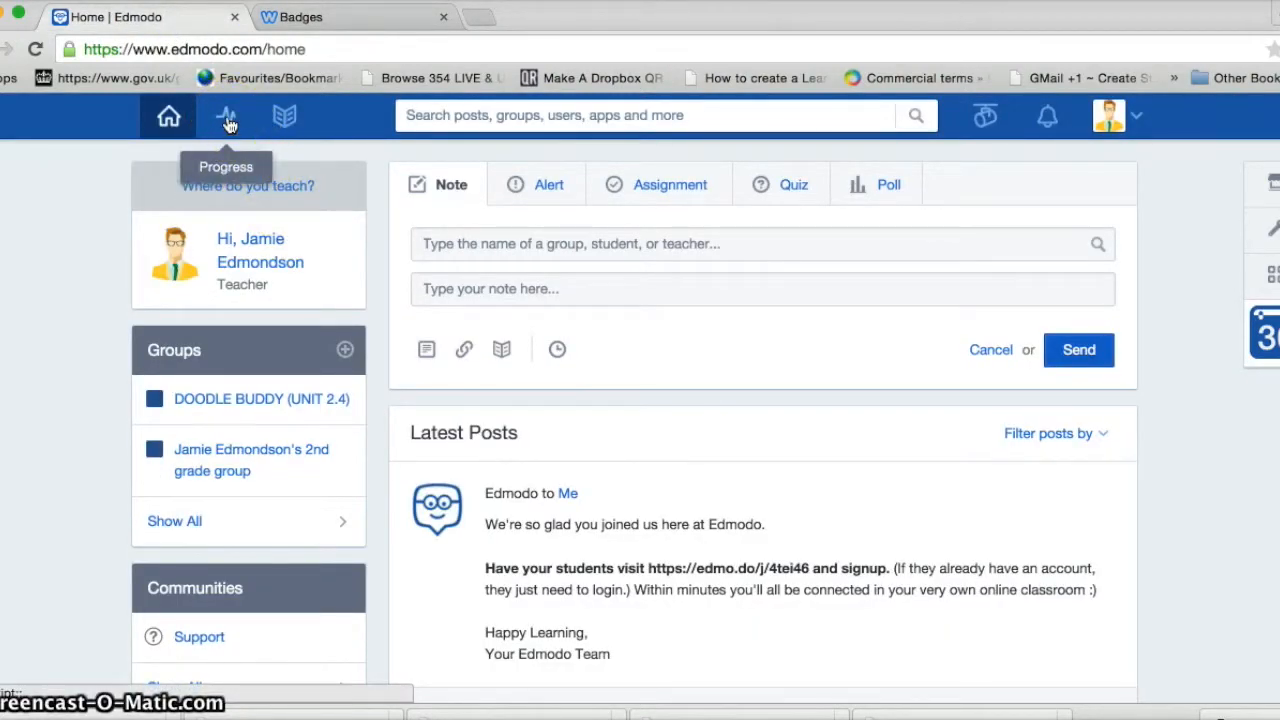
Start a new student badge titled 'PINK DATA PRODUCER BADGE' with its pink-level criteria description
click(226, 117)
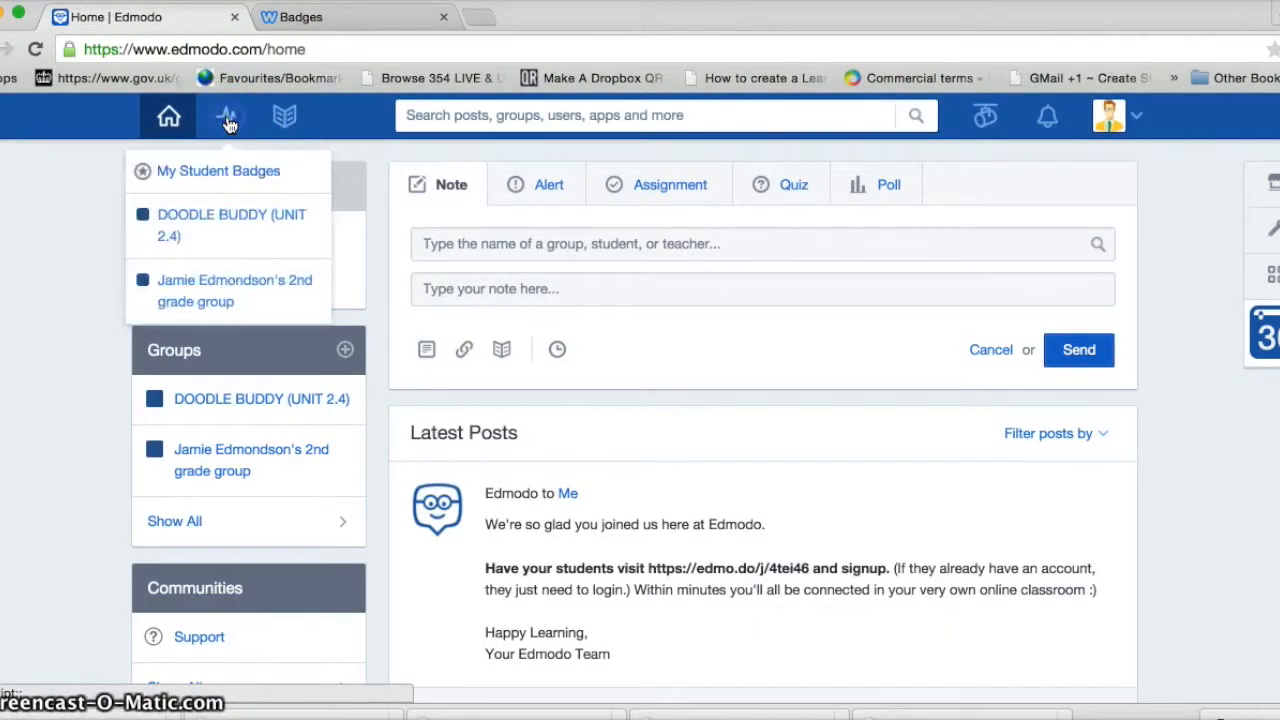
click(219, 174)
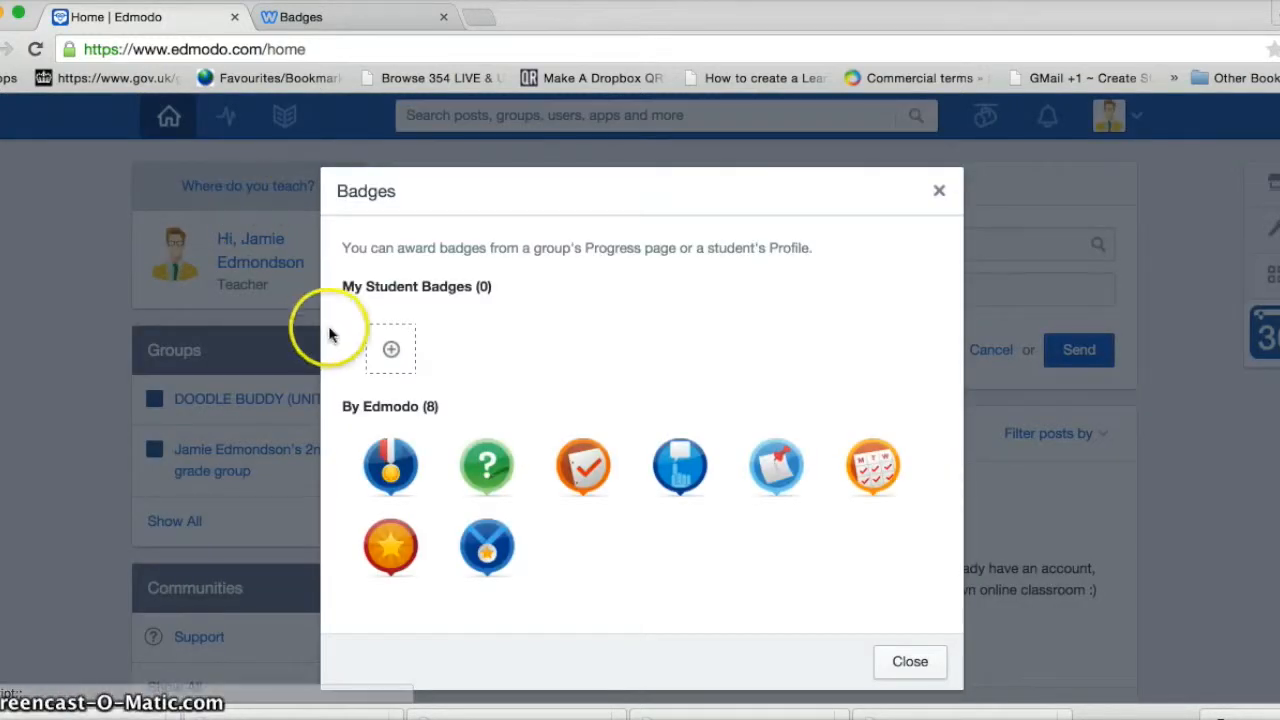
click(391, 352)
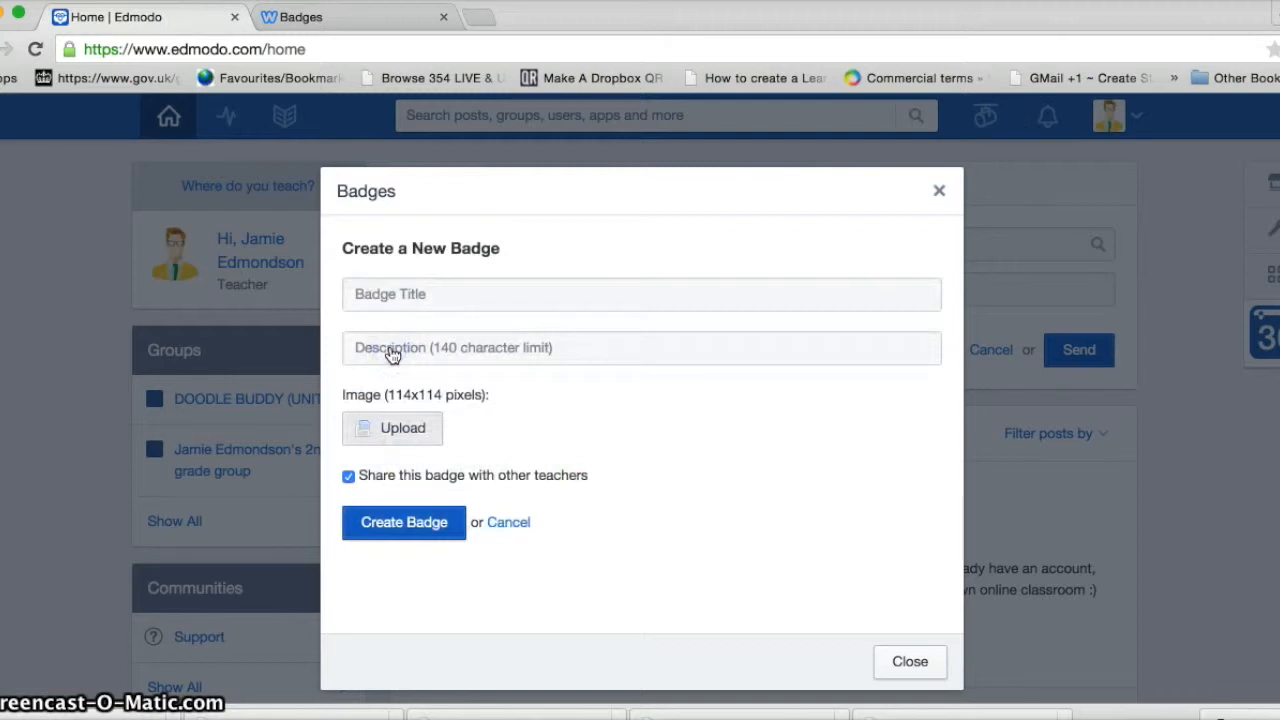
click(378, 295)
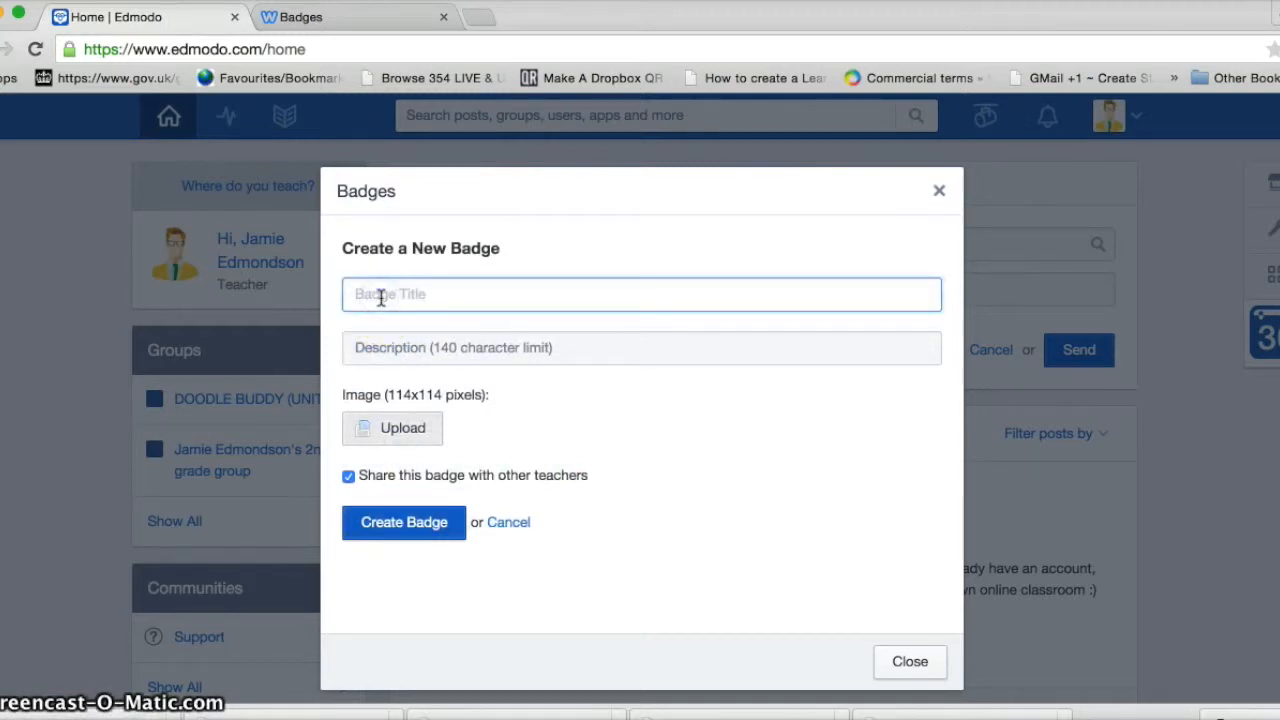
text(Pl)
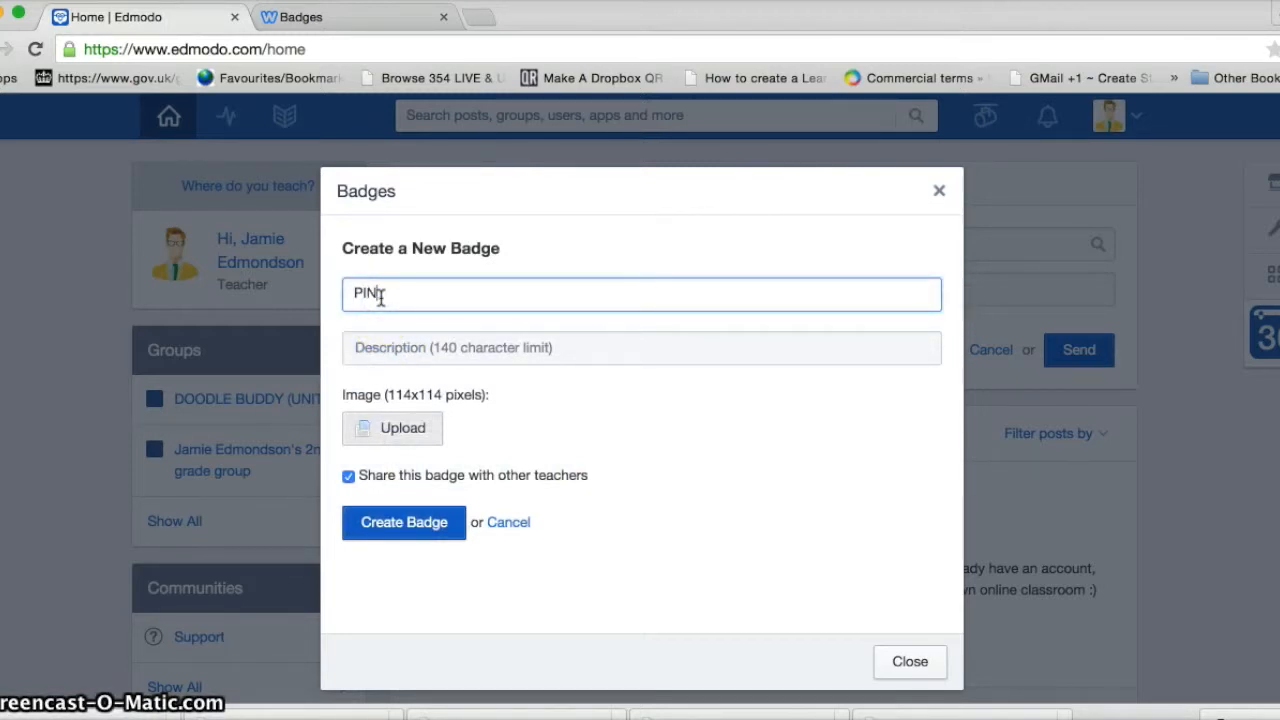
text(NK DATA PRODUCER BADGE)
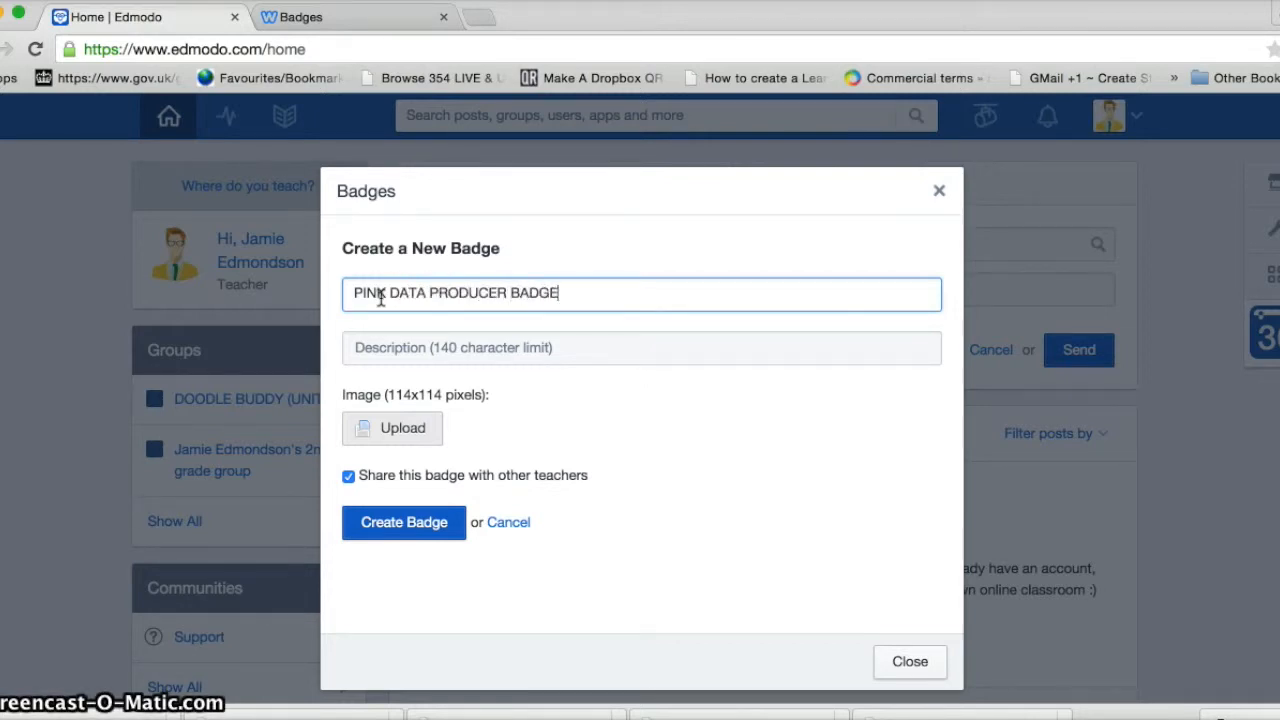
click(362, 356)
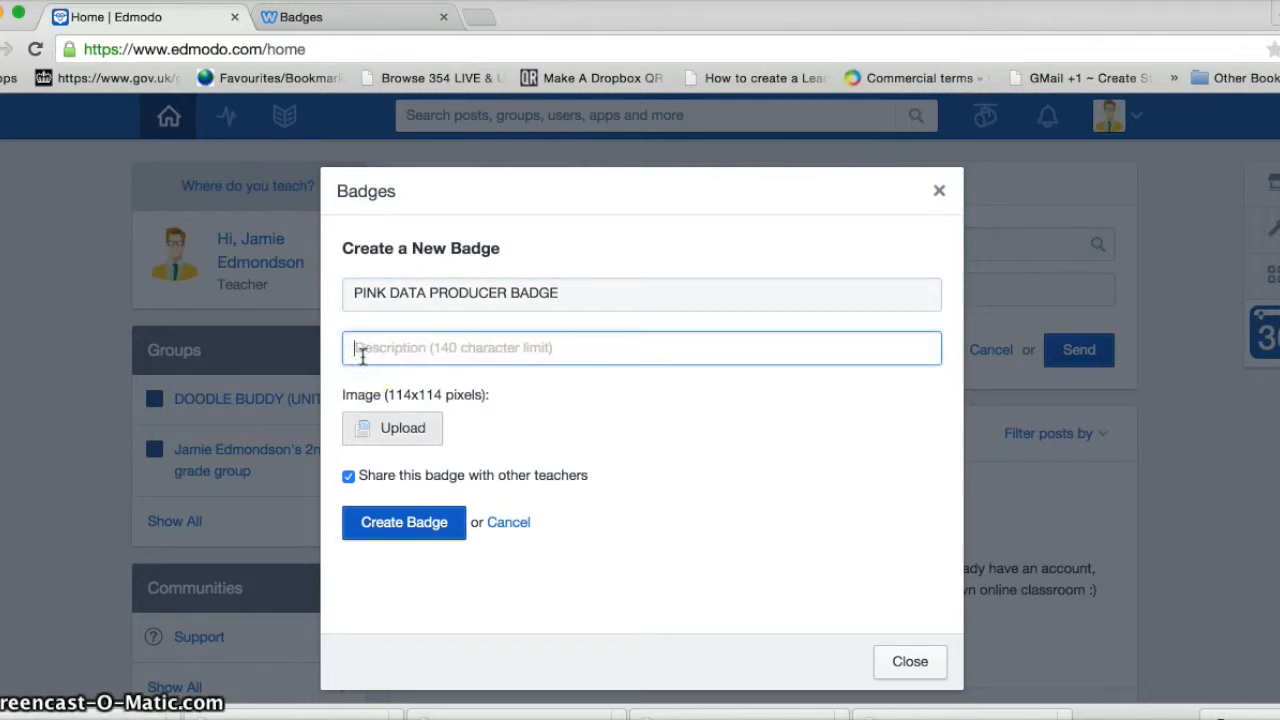
text(FOR ACHIE)
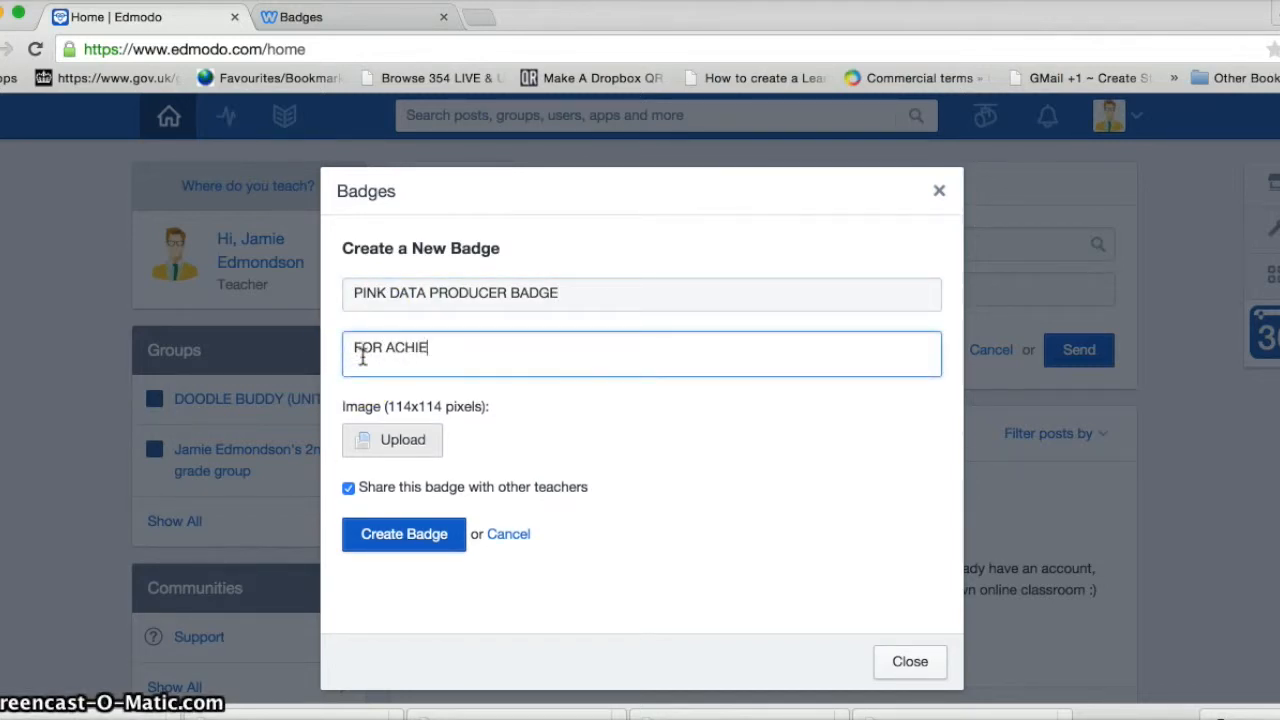
text(VING ALL THE CRITERIA FOR)
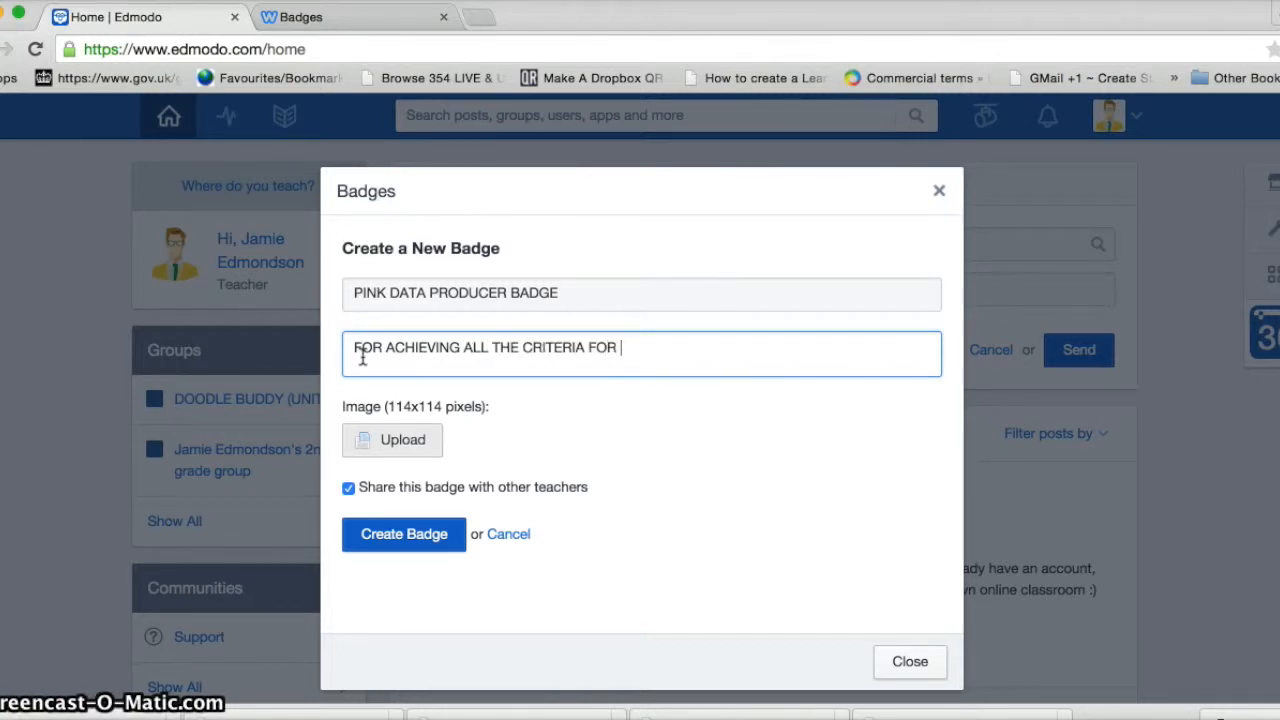
text( PINK LEVEL DATA)
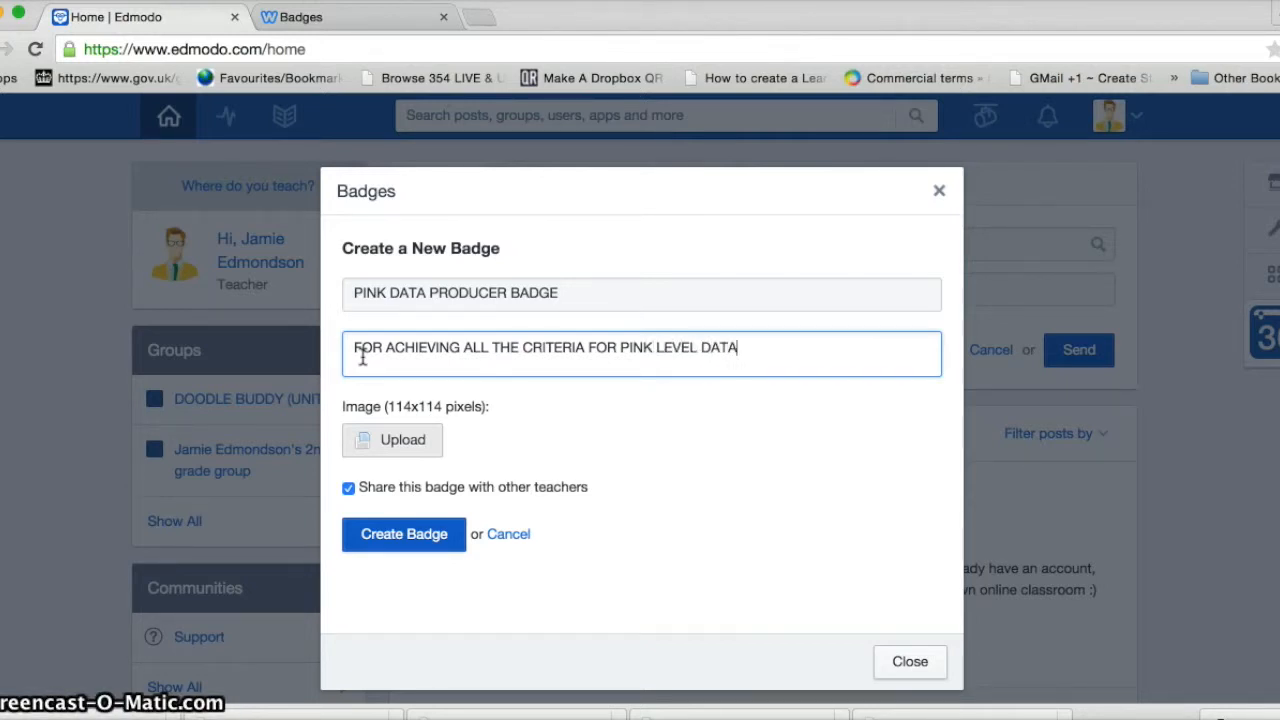
text( PRODU)
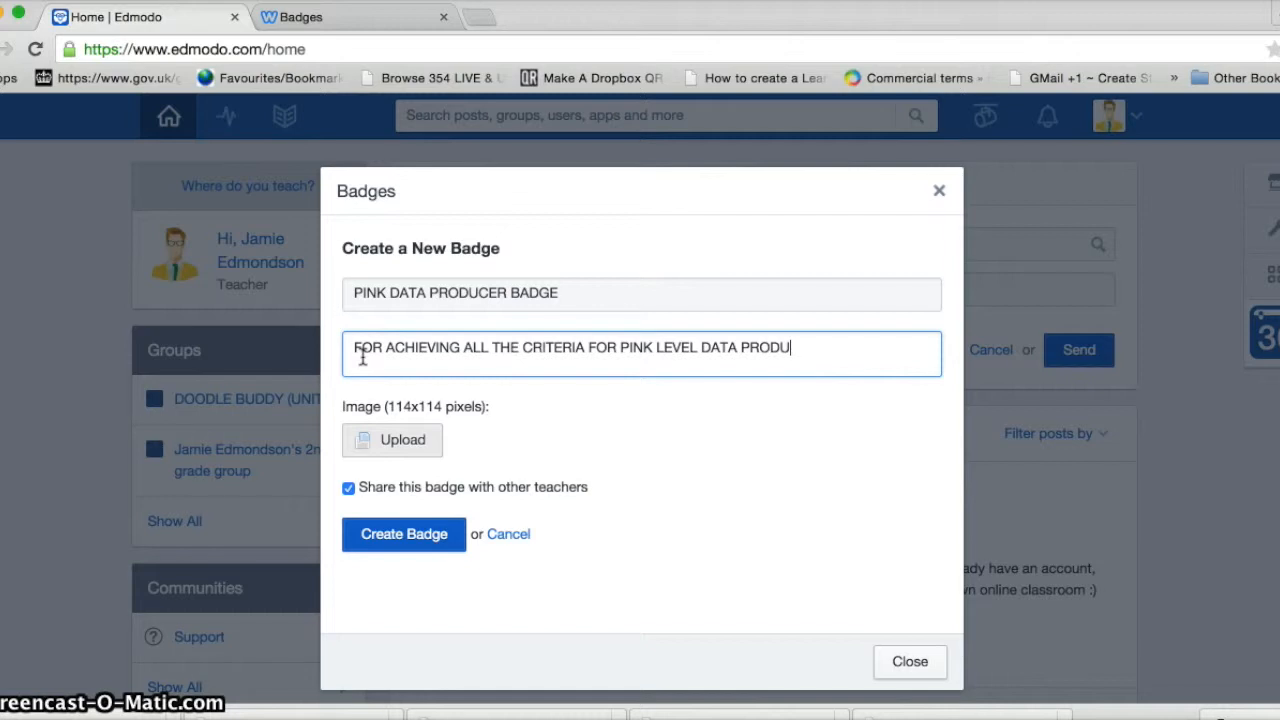
text(CER)
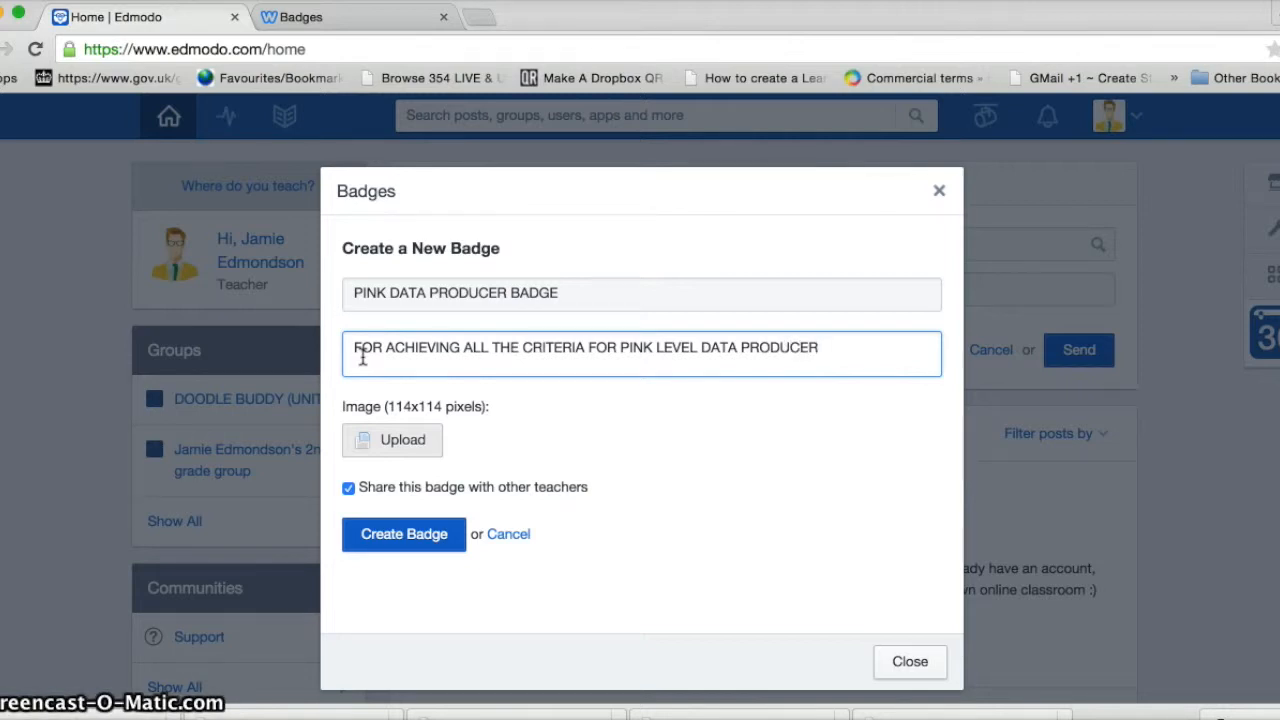
Upload the pink data producer badge image and create the badge
click(401, 449)
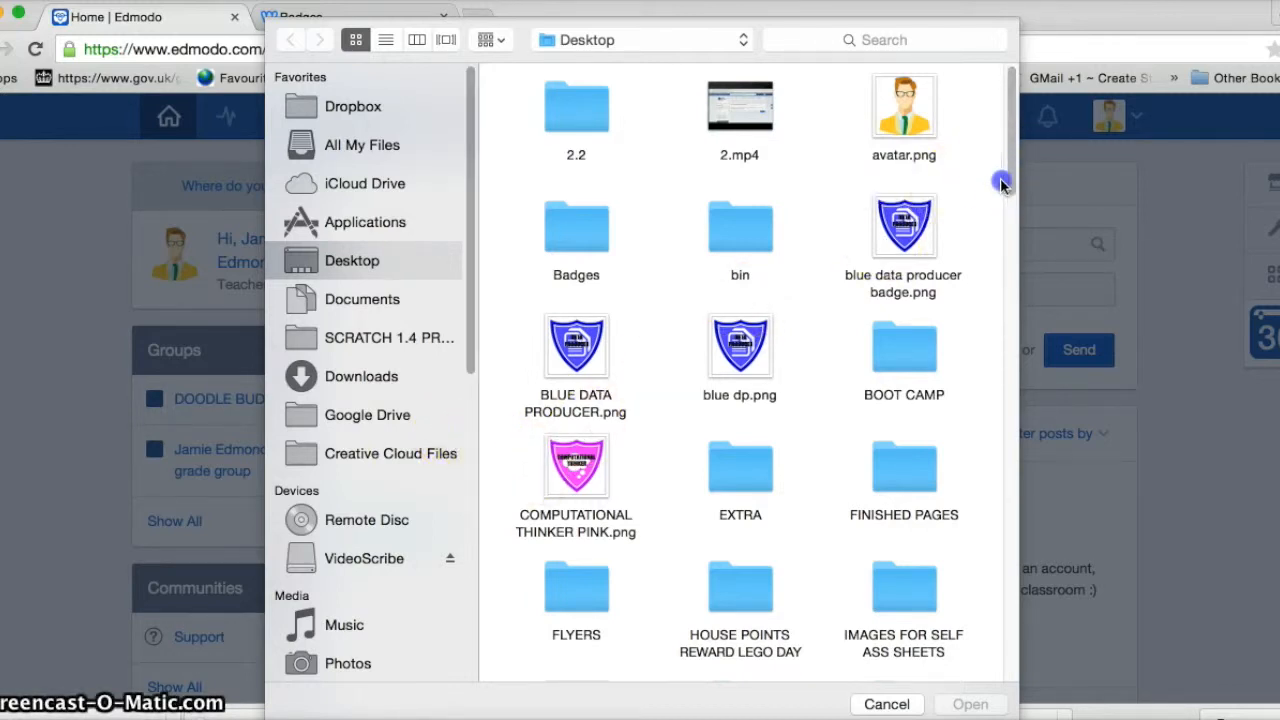
drag(1016, 164, 1008, 352)
click(745, 345)
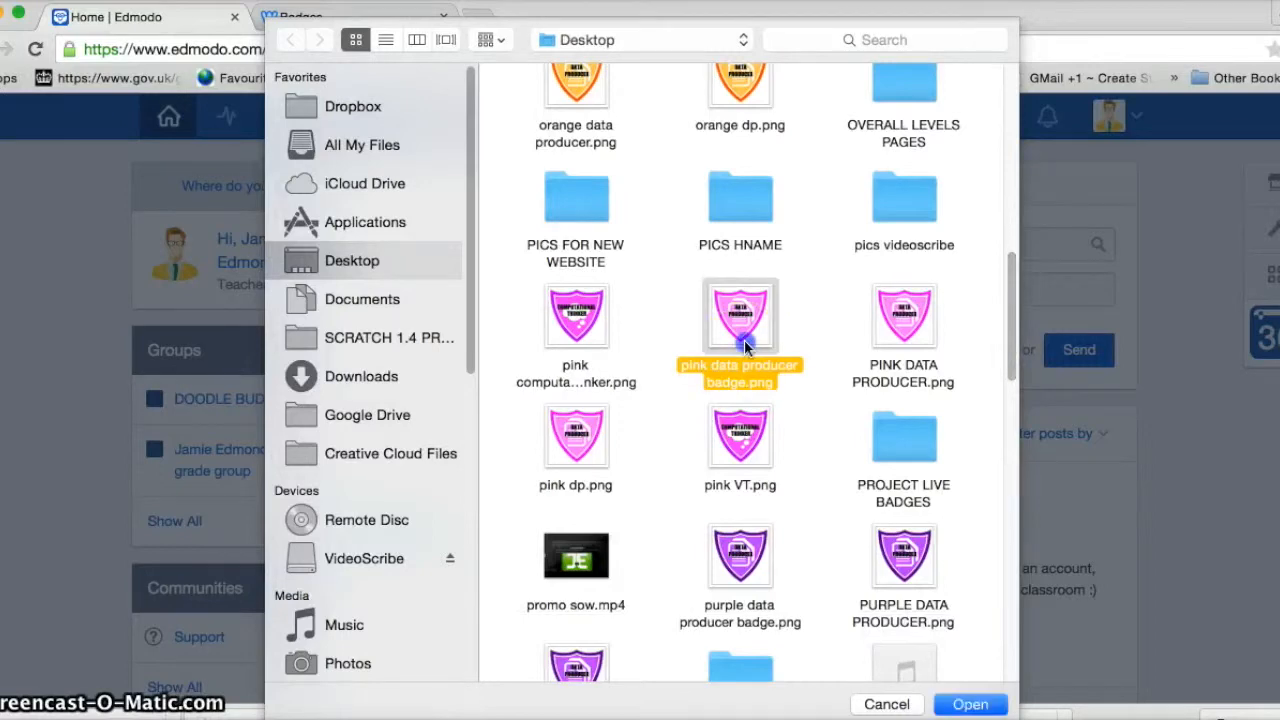
double_click(744, 344)
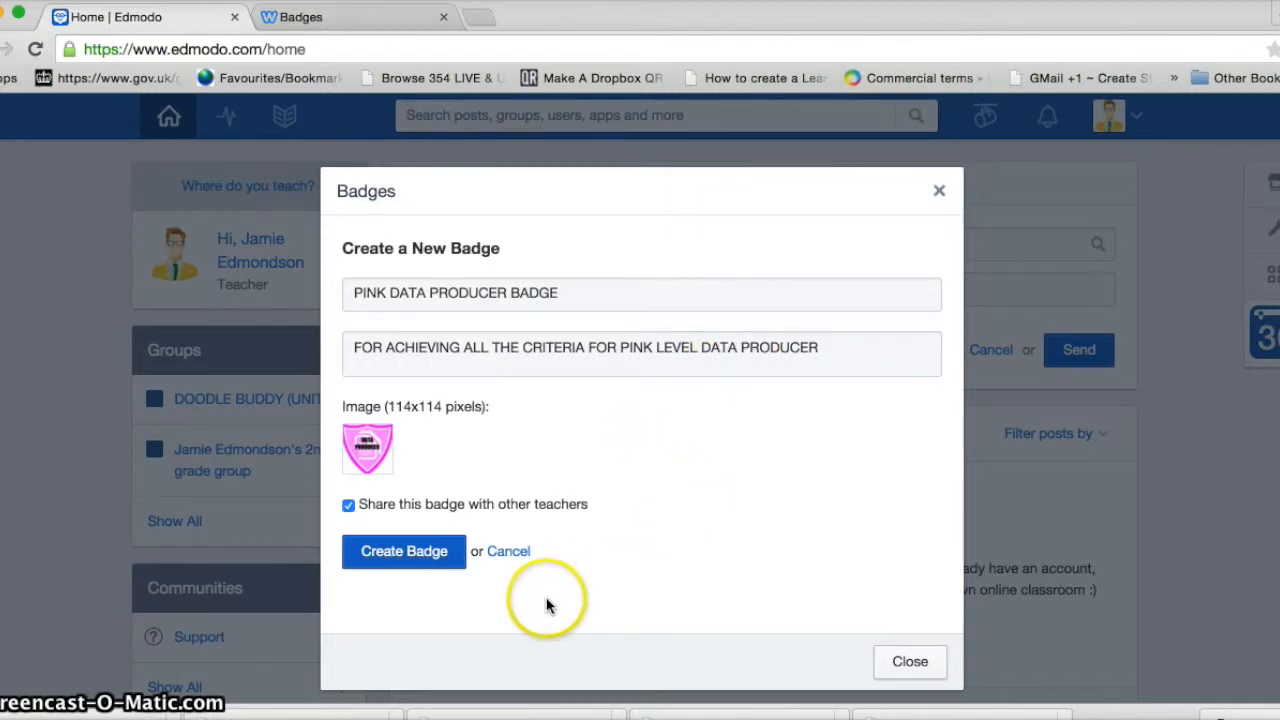
click(420, 562)
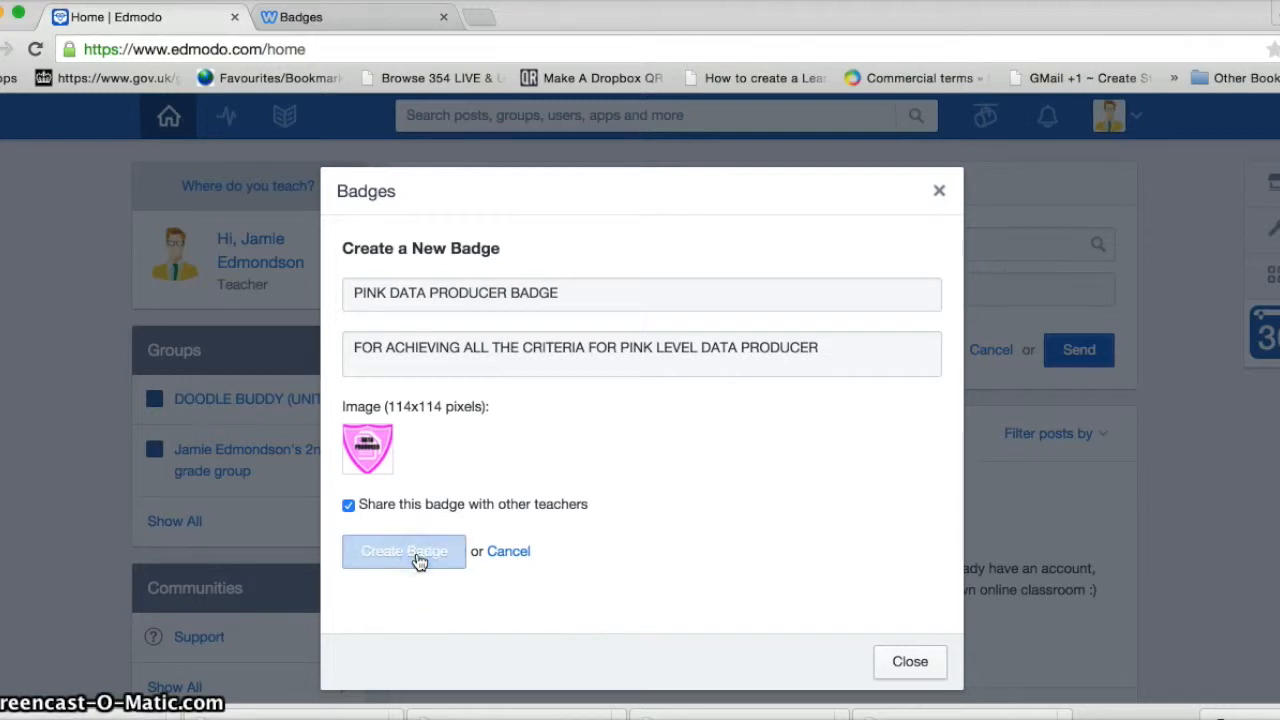
Start another badge titled 'YELLOW DATA PRODUCER' and add an achievement description
click(390, 350)
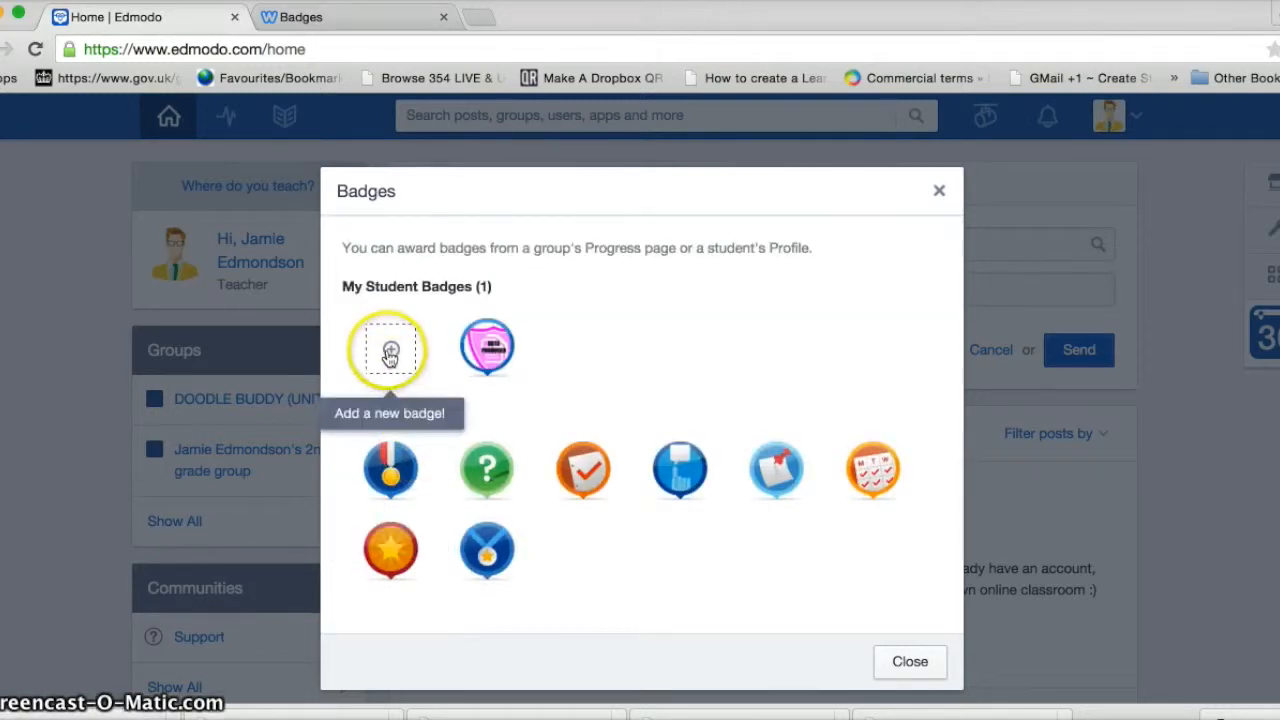
click(390, 296)
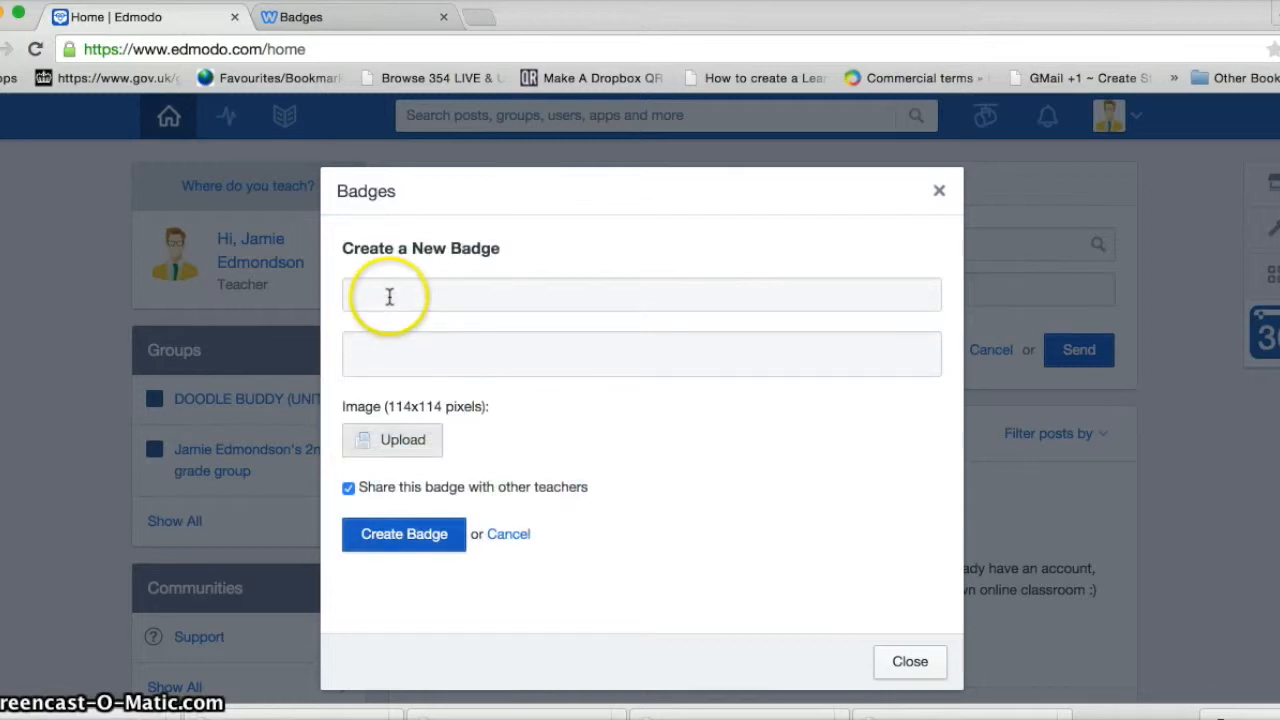
text(YELLOW DATA PRO)
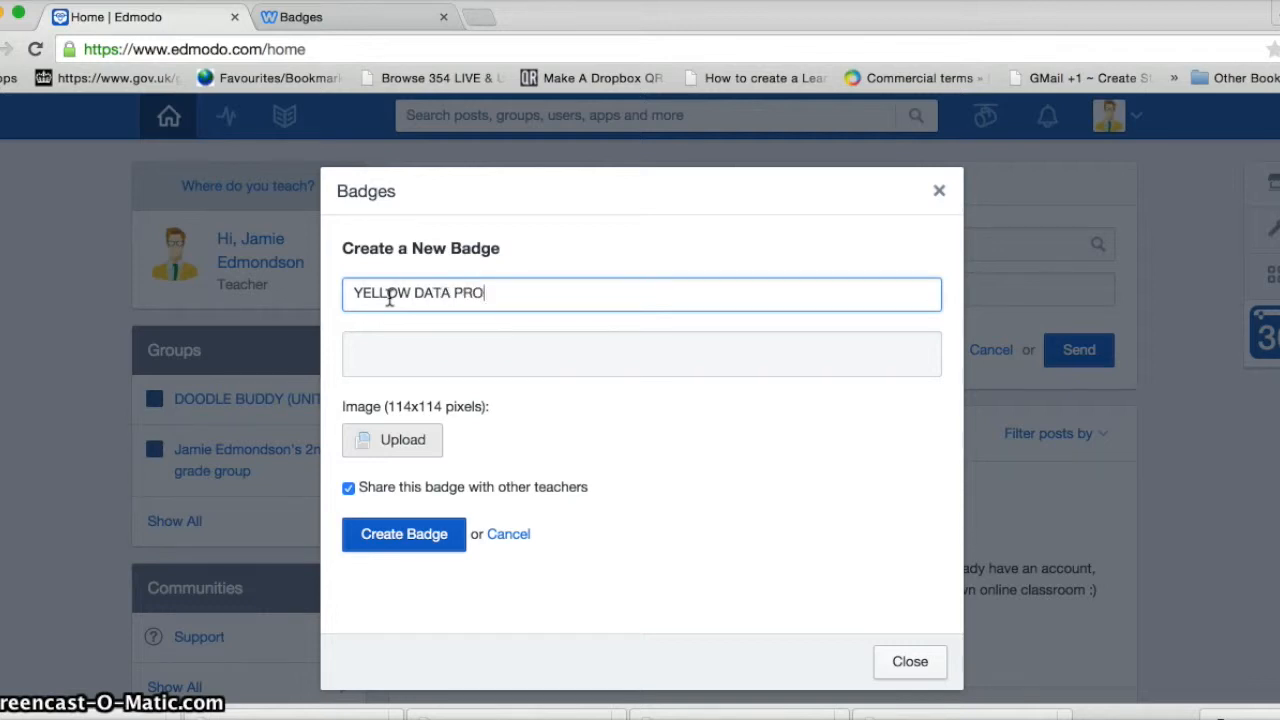
text(DUCER)
click(372, 350)
text(FO)
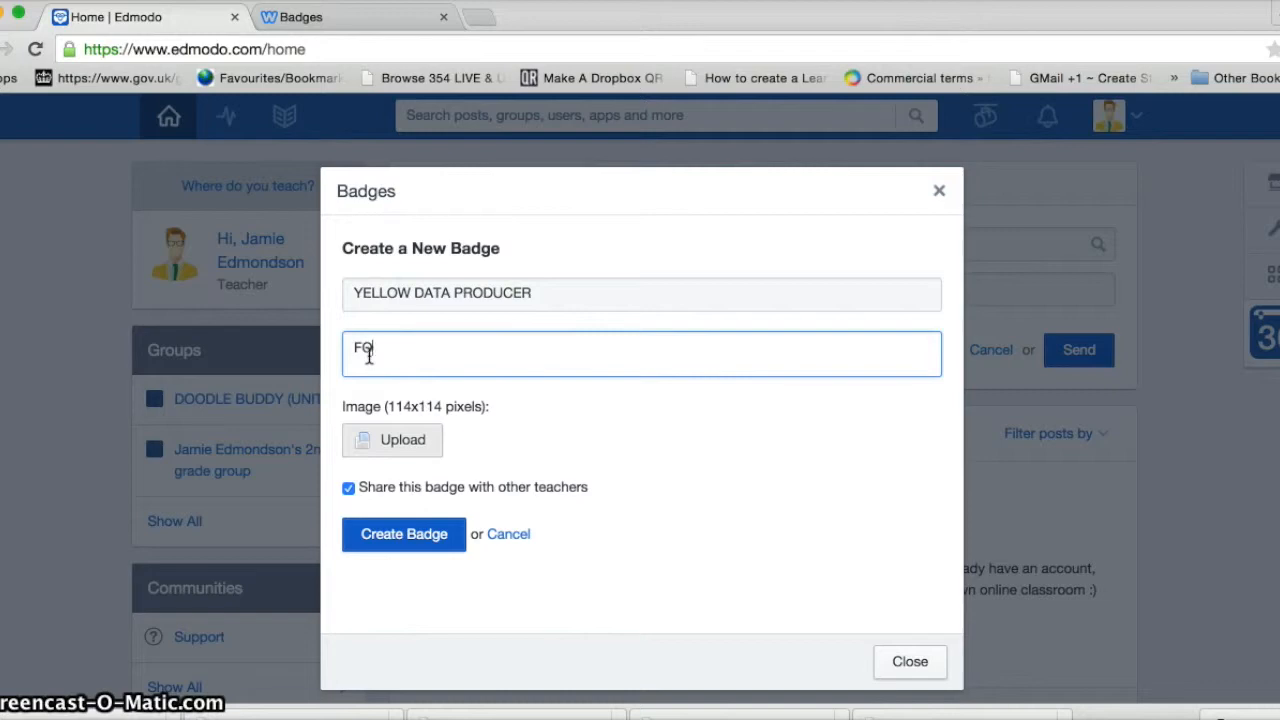
text(VI)
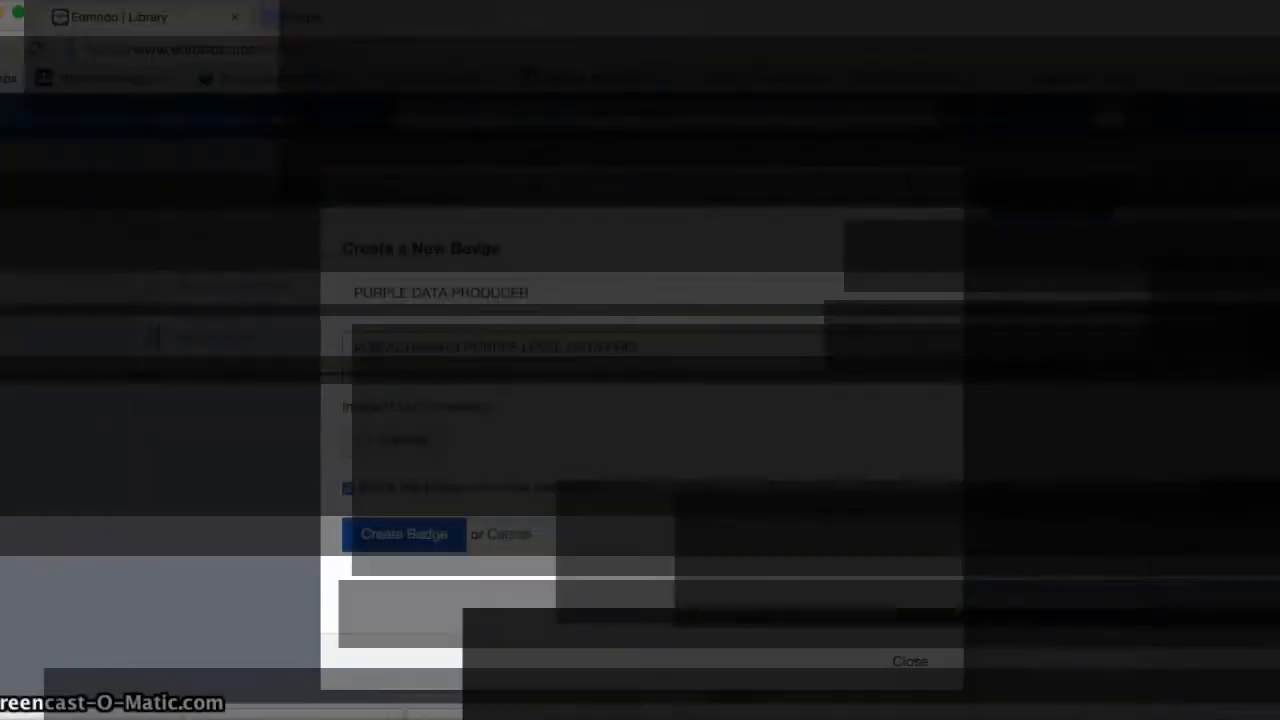
text(DATA PRODUCER)
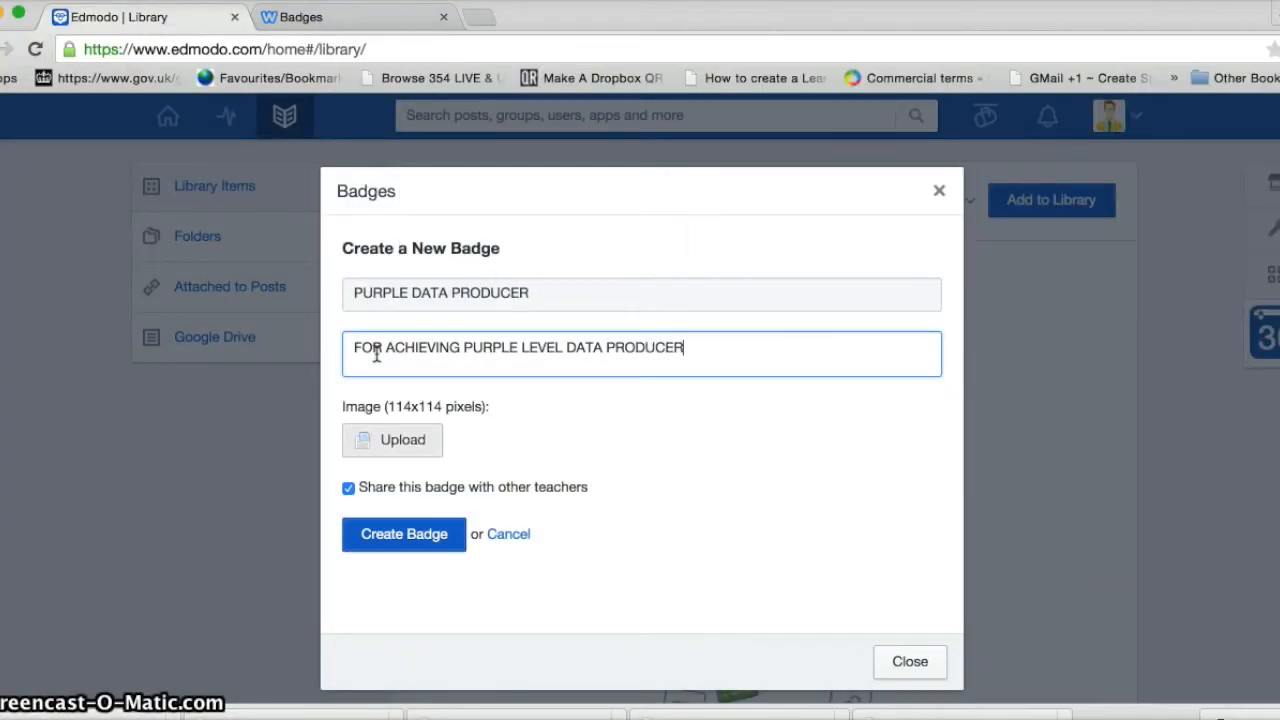
Upload PURPLE DATA PRODUCER.png as the badge image and create the badge
click(358, 438)
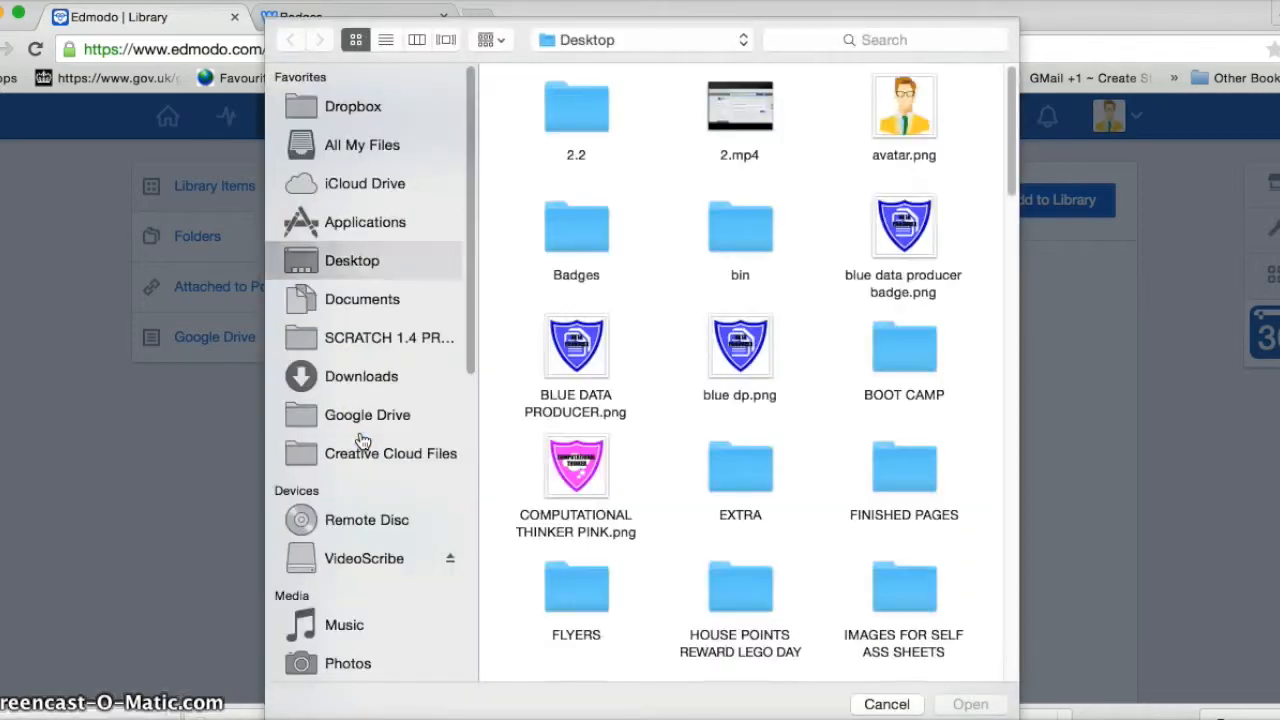
drag(1010, 185, 1012, 372)
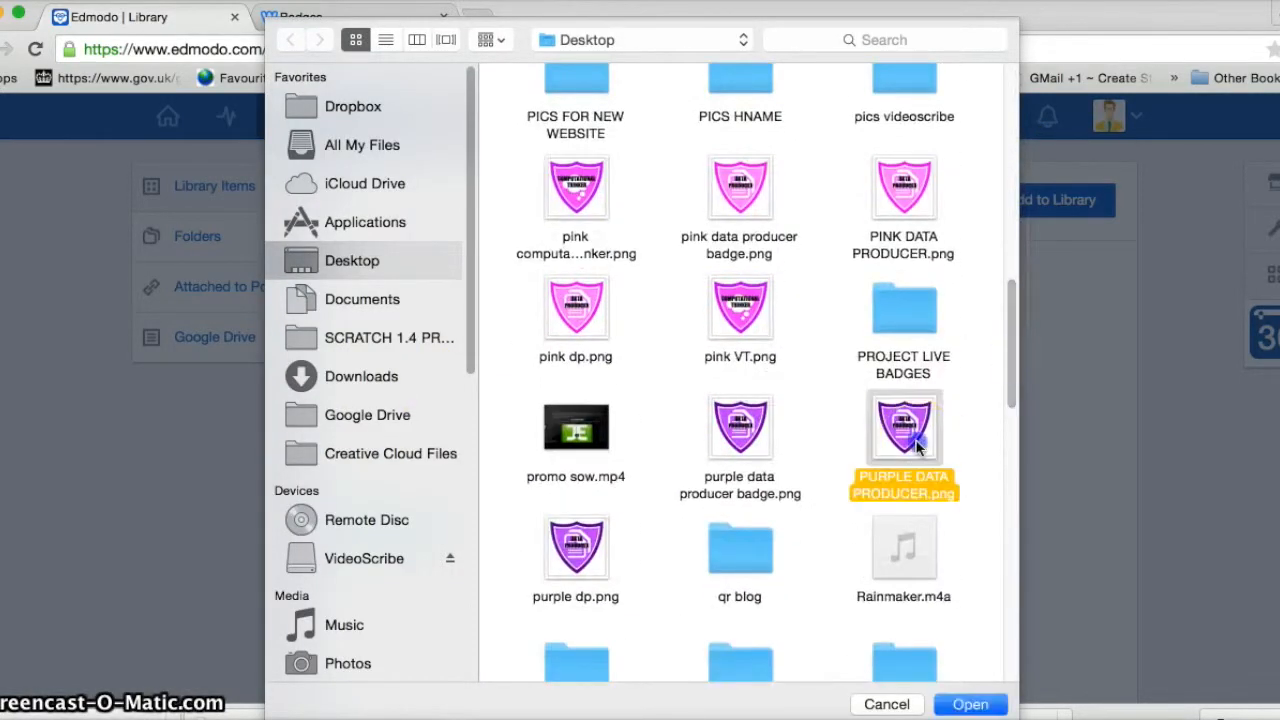
double_click(916, 441)
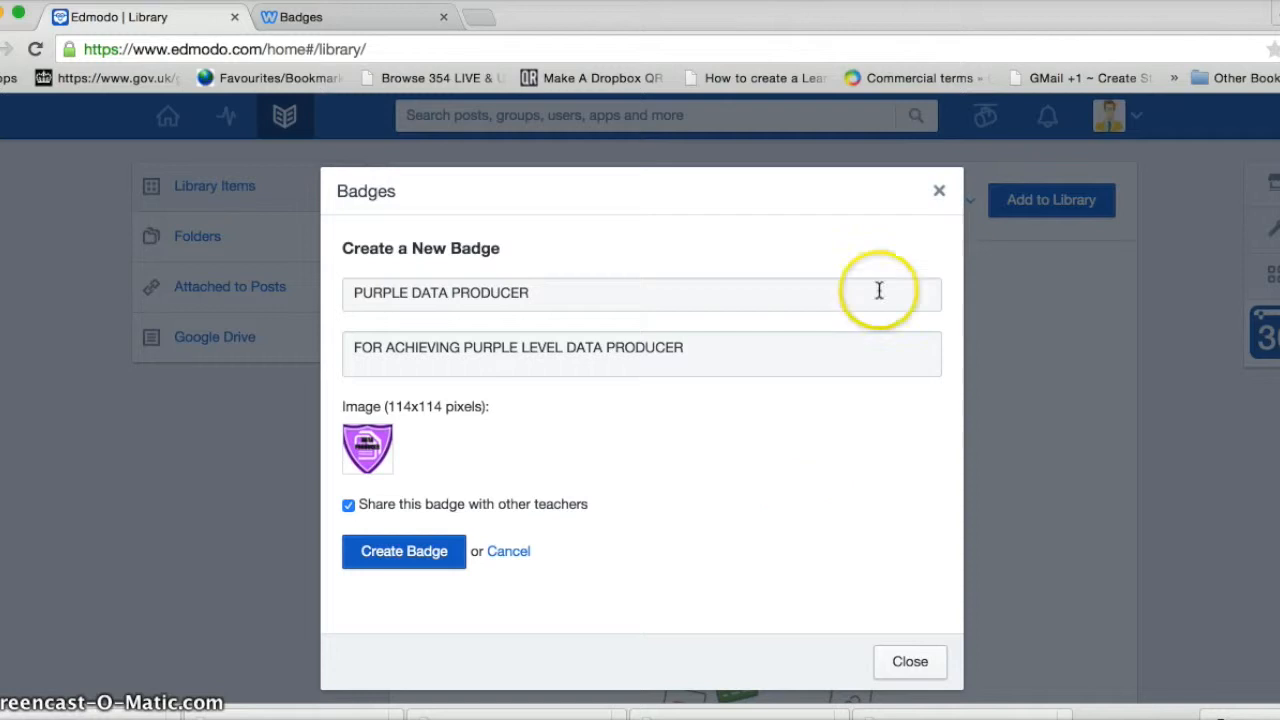
click(424, 557)
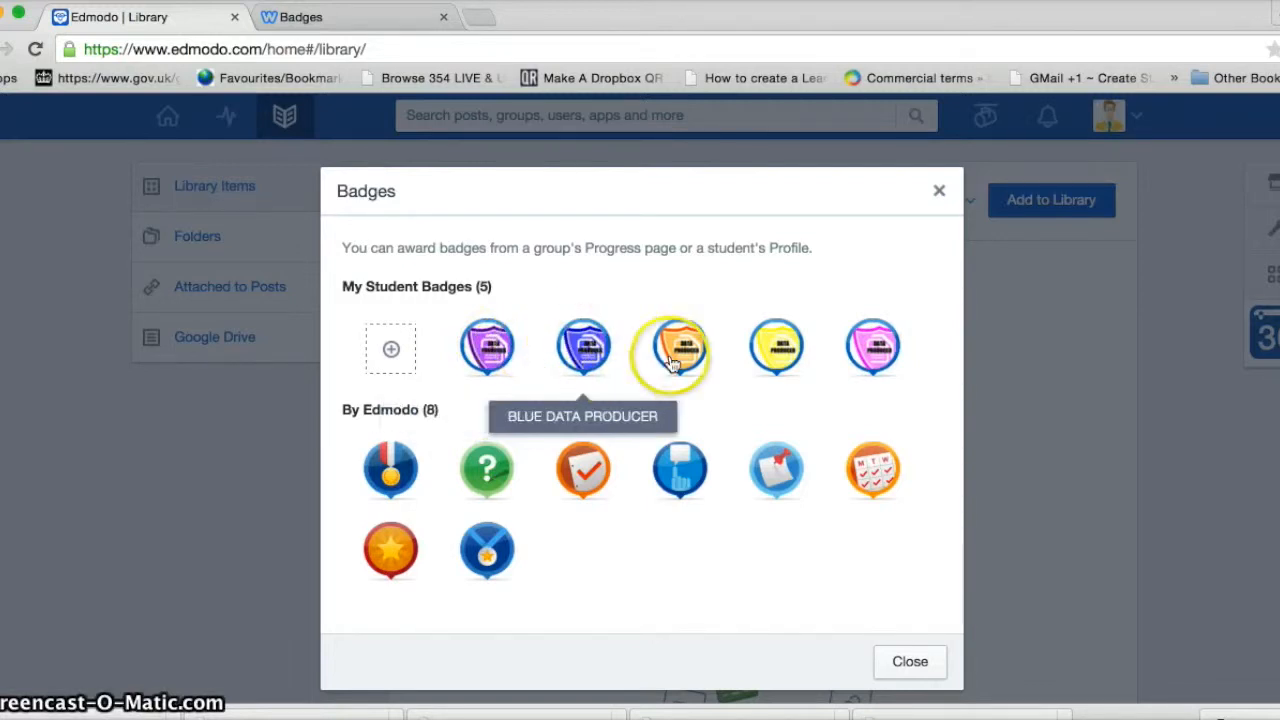
Close the badges window and begin a new Assignment post from the home feed
click(905, 661)
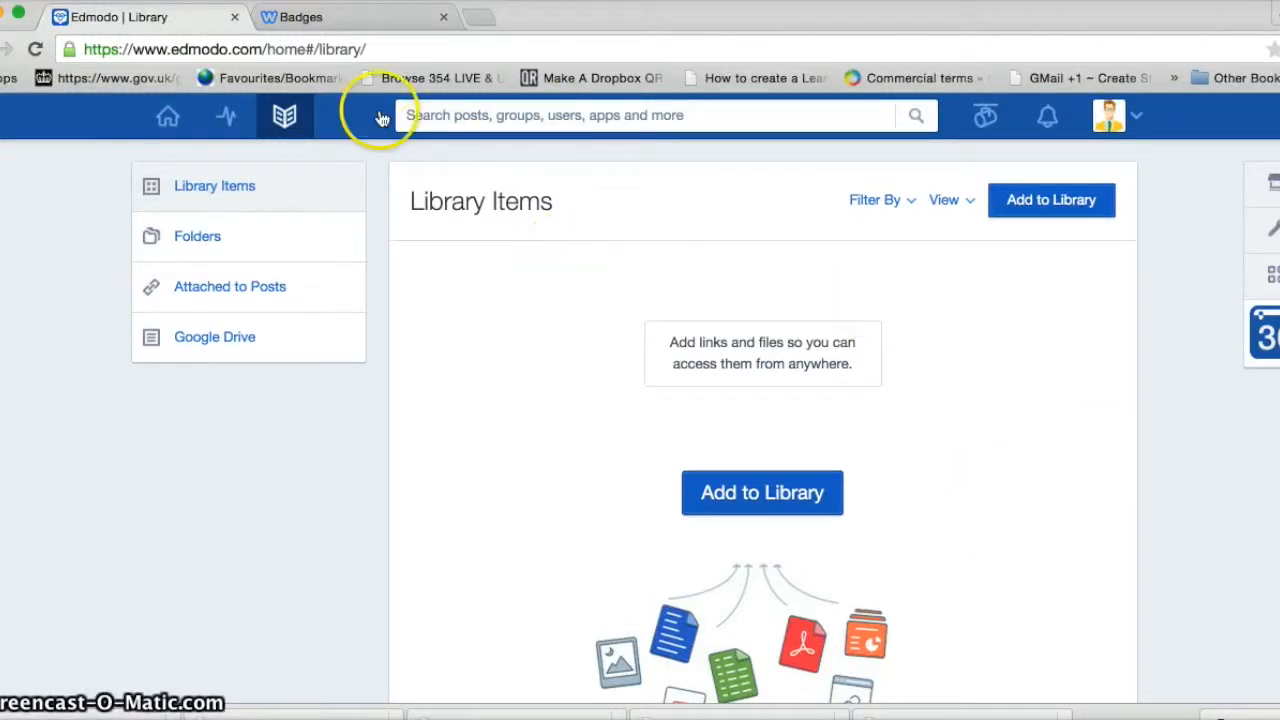
click(168, 121)
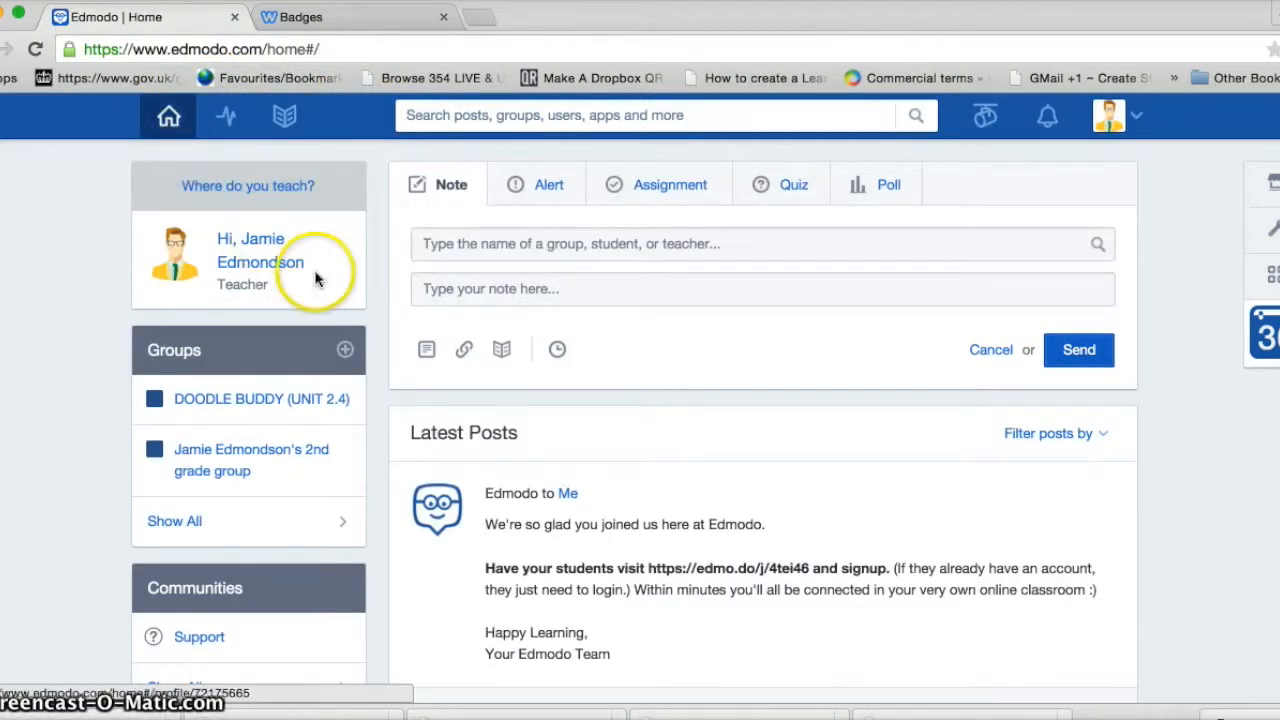
click(648, 190)
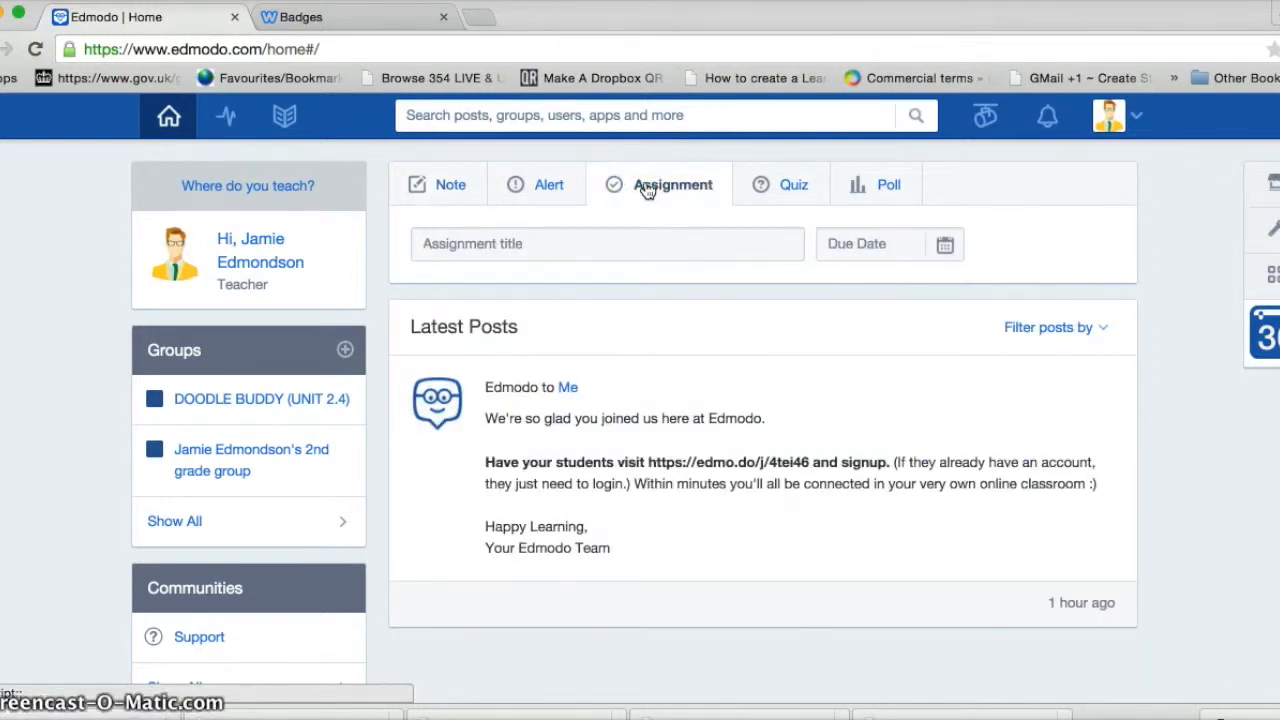
Enter the title 'PRODUCE A CHART, DIAGRAM OR GRAPH IN DOODLE BUDDY' and a description
click(517, 245)
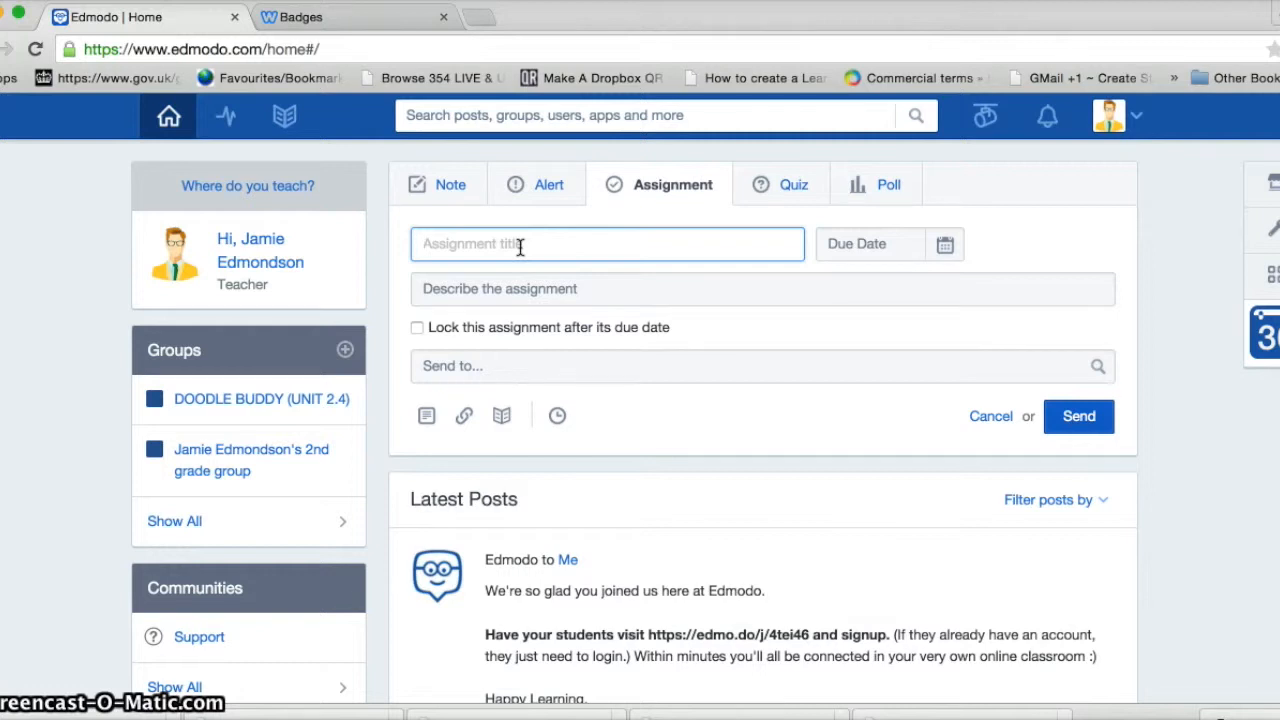
text(PRO)
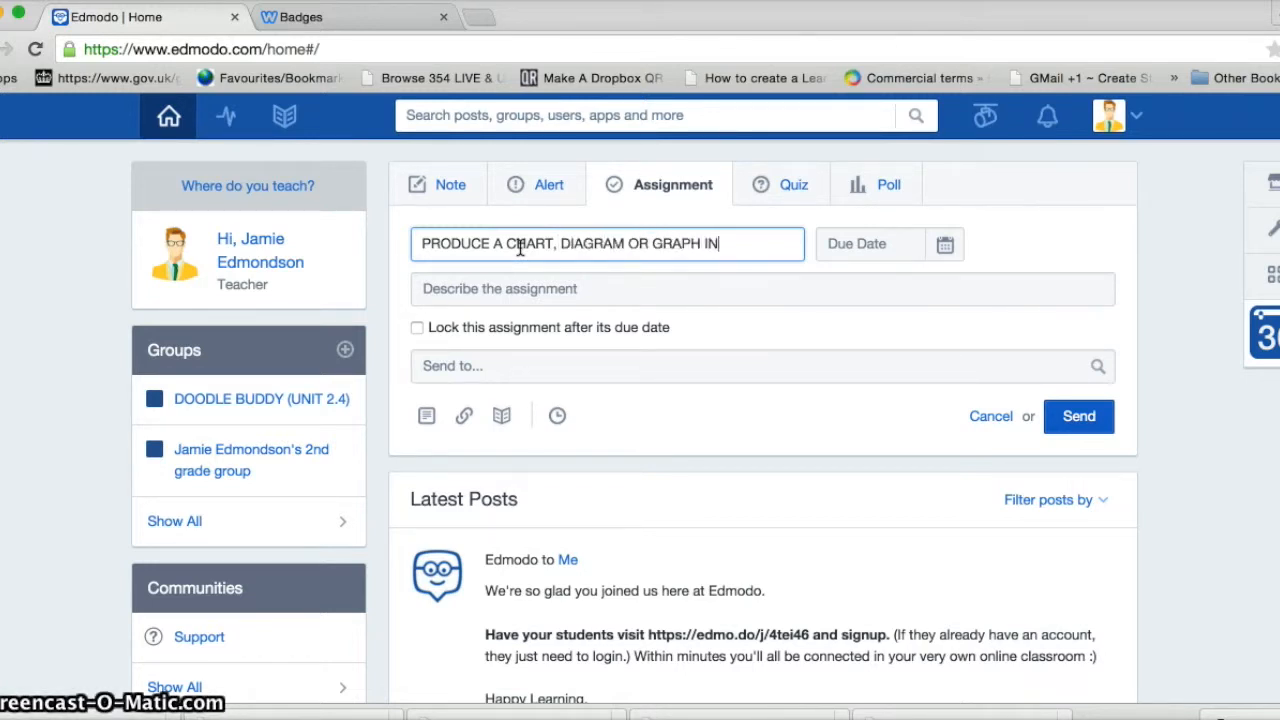
text(UDDY)
click(532, 258)
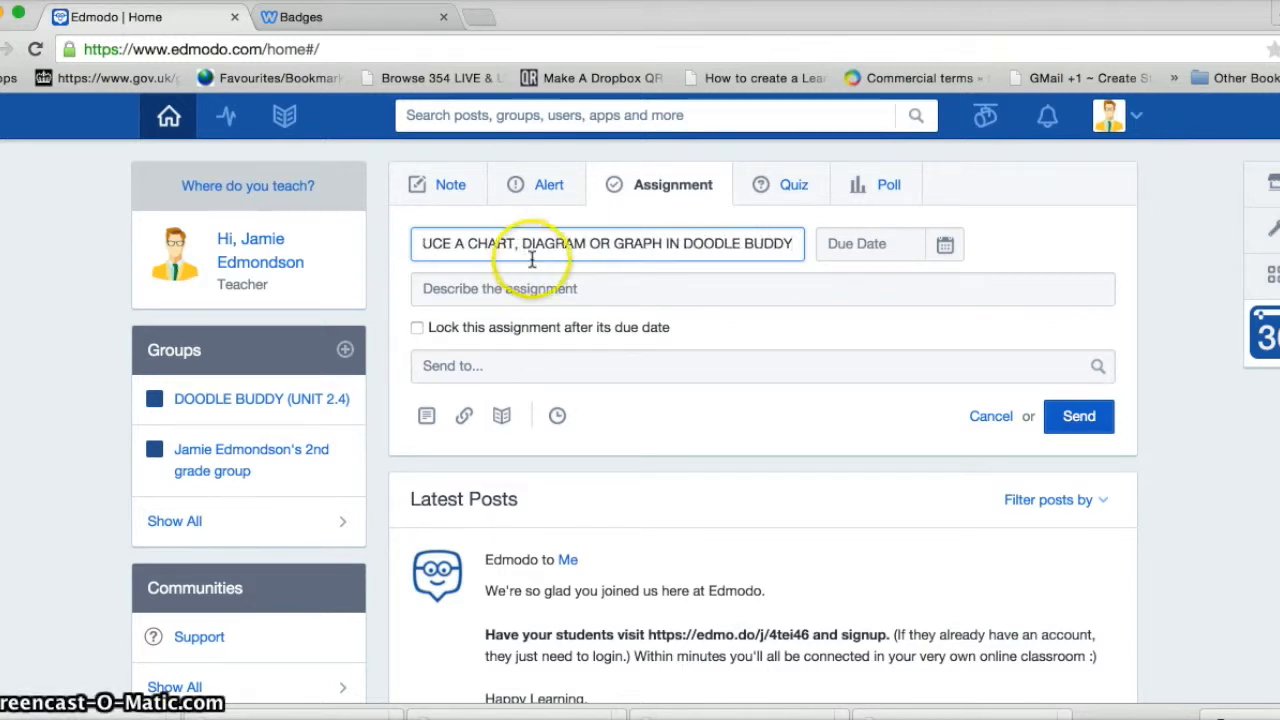
click(512, 289)
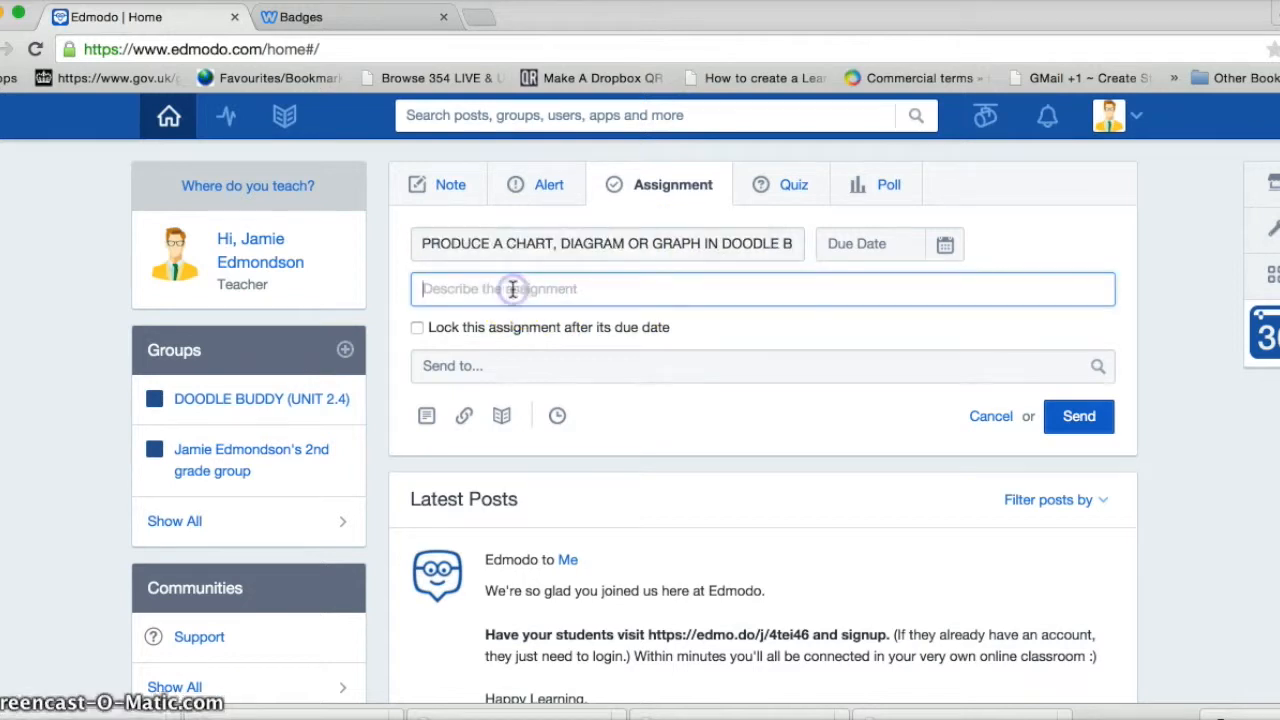
text(For)
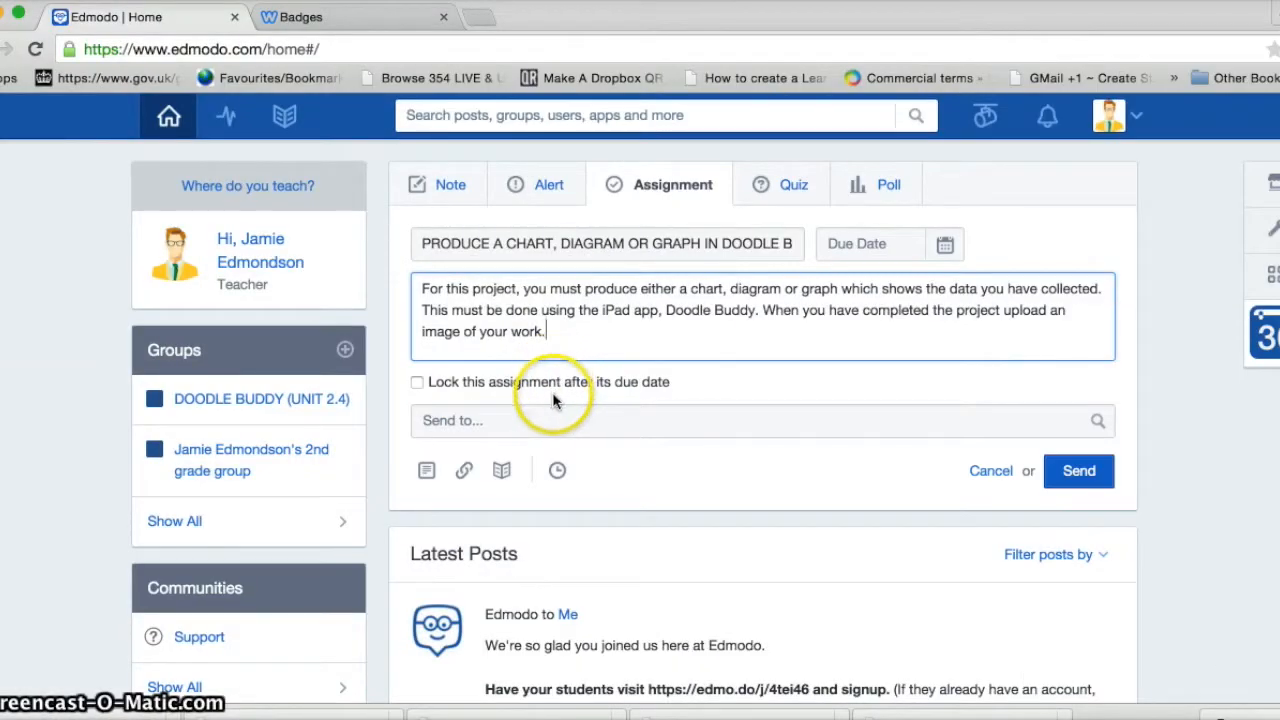
Set the assignment's due date to June 16, 2015
click(945, 249)
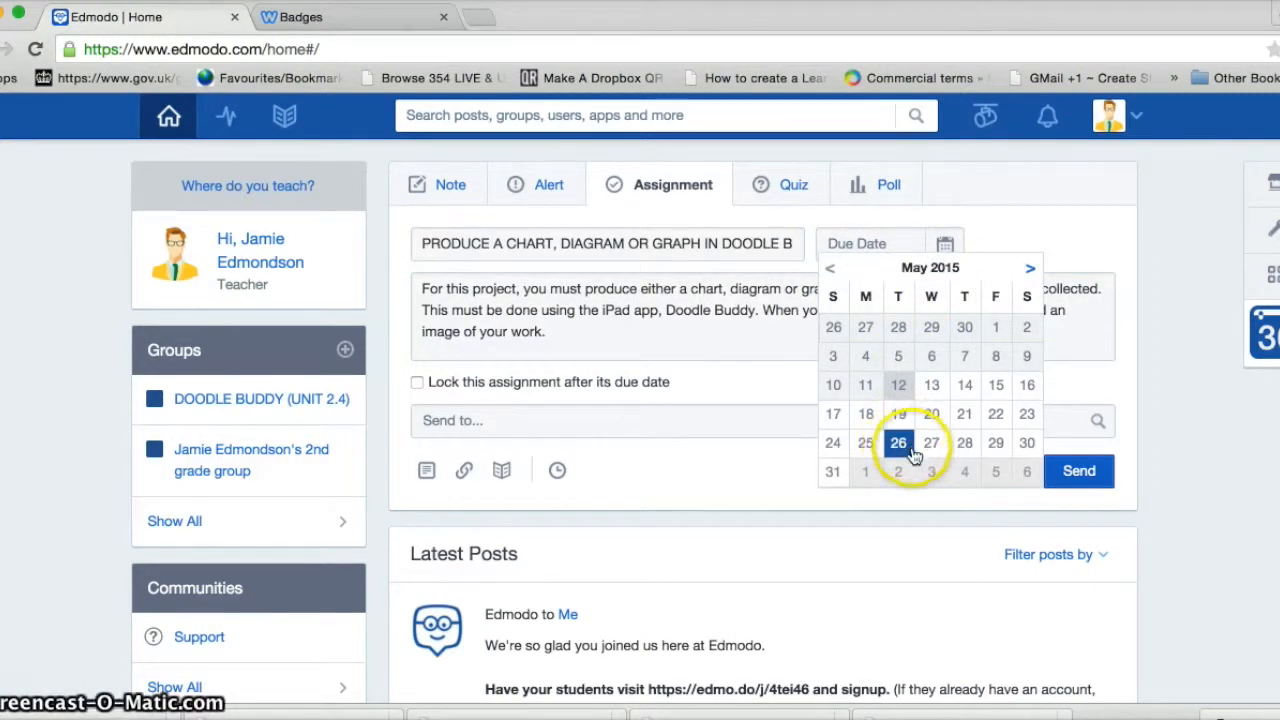
click(1030, 272)
click(899, 387)
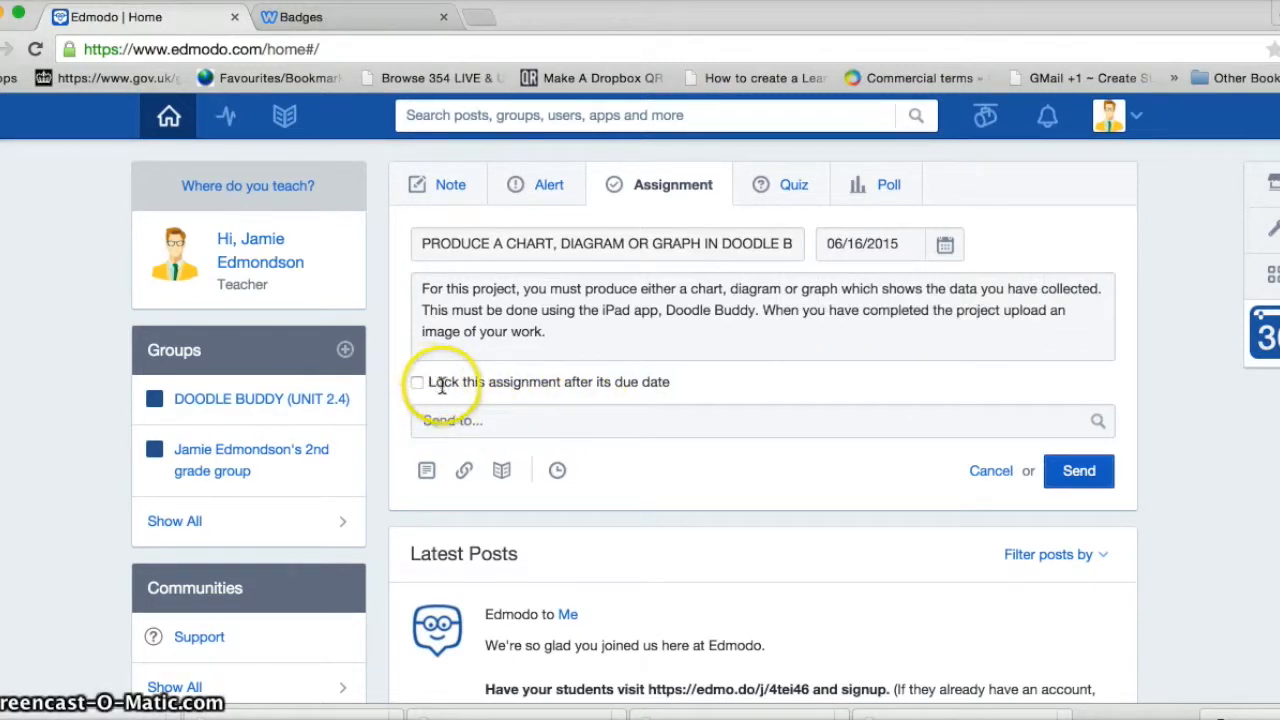
Address the assignment to DOODLE BUDDY (UNIT 2.4) and send it
click(450, 421)
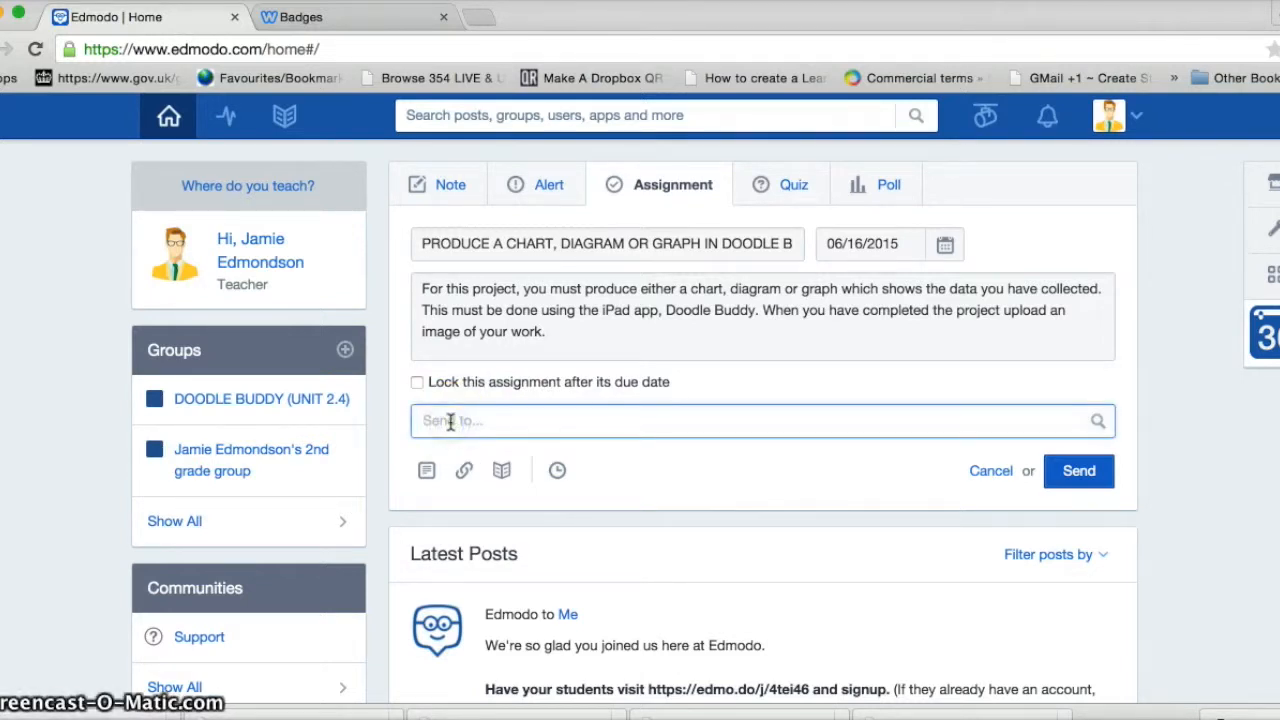
text(doo)
click(483, 494)
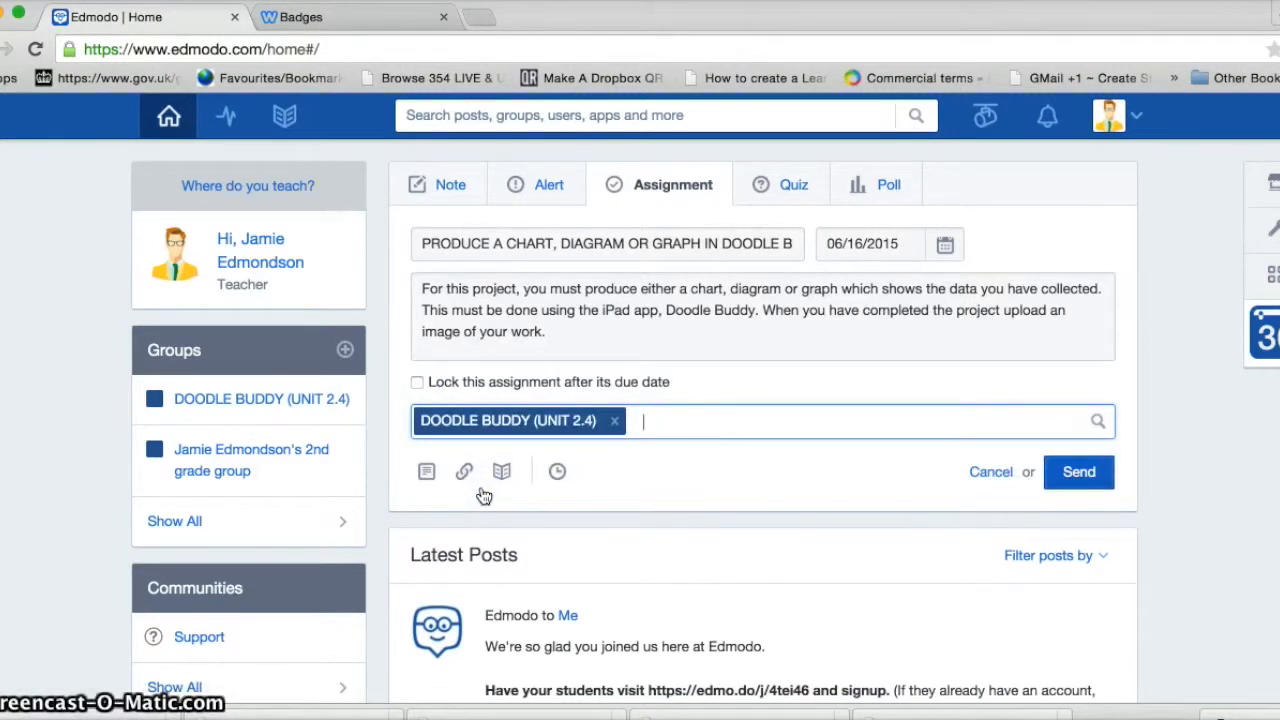
click(1079, 480)
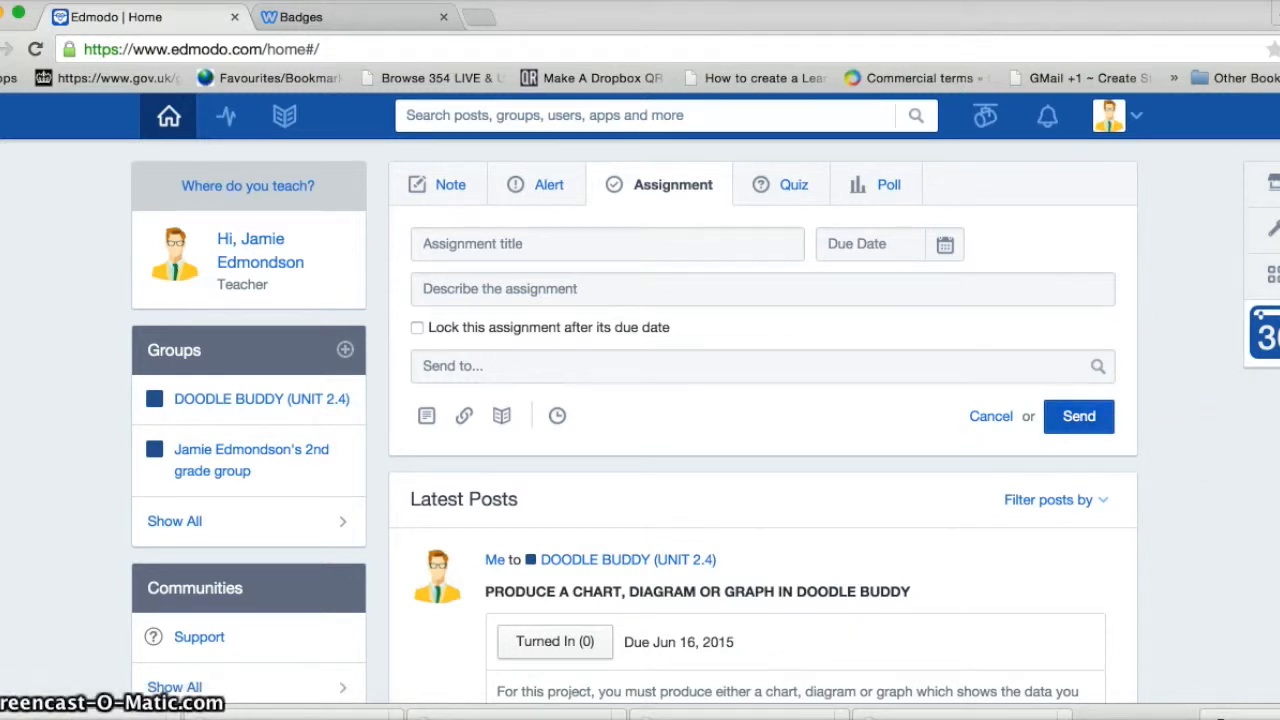
scroll(634, 420, down, 4)
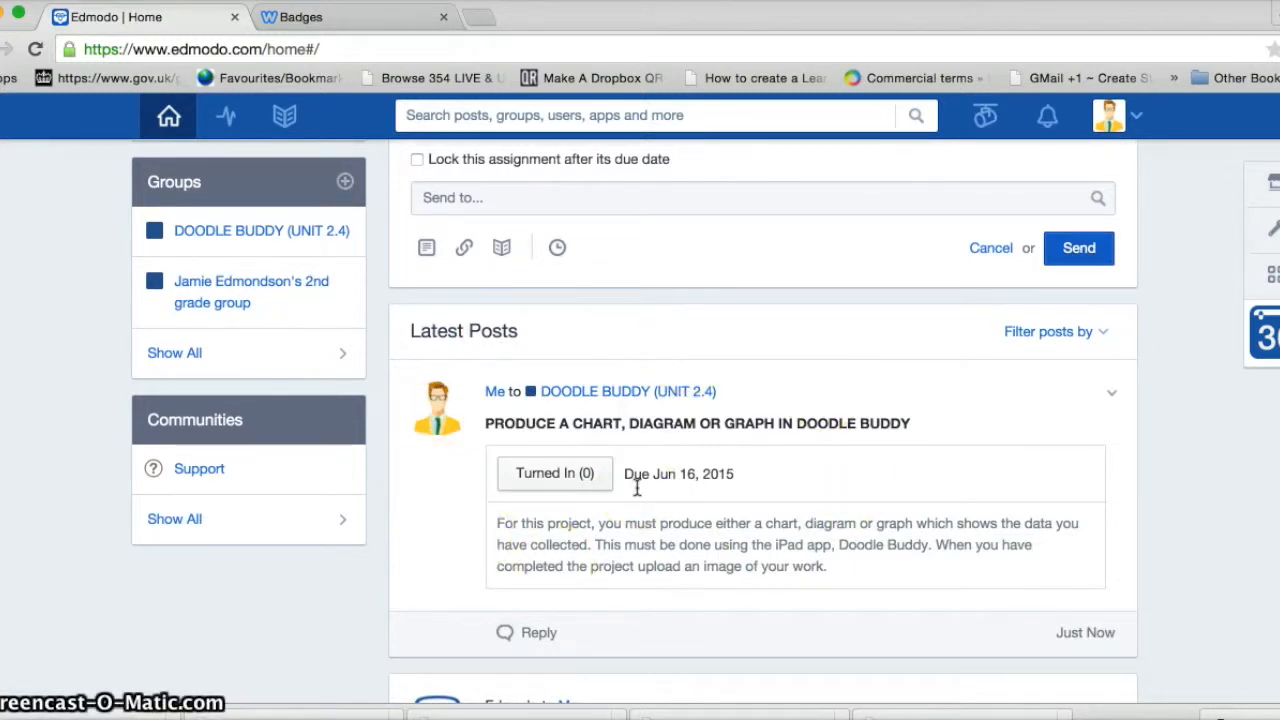
scroll(1057, 471, up, 4)
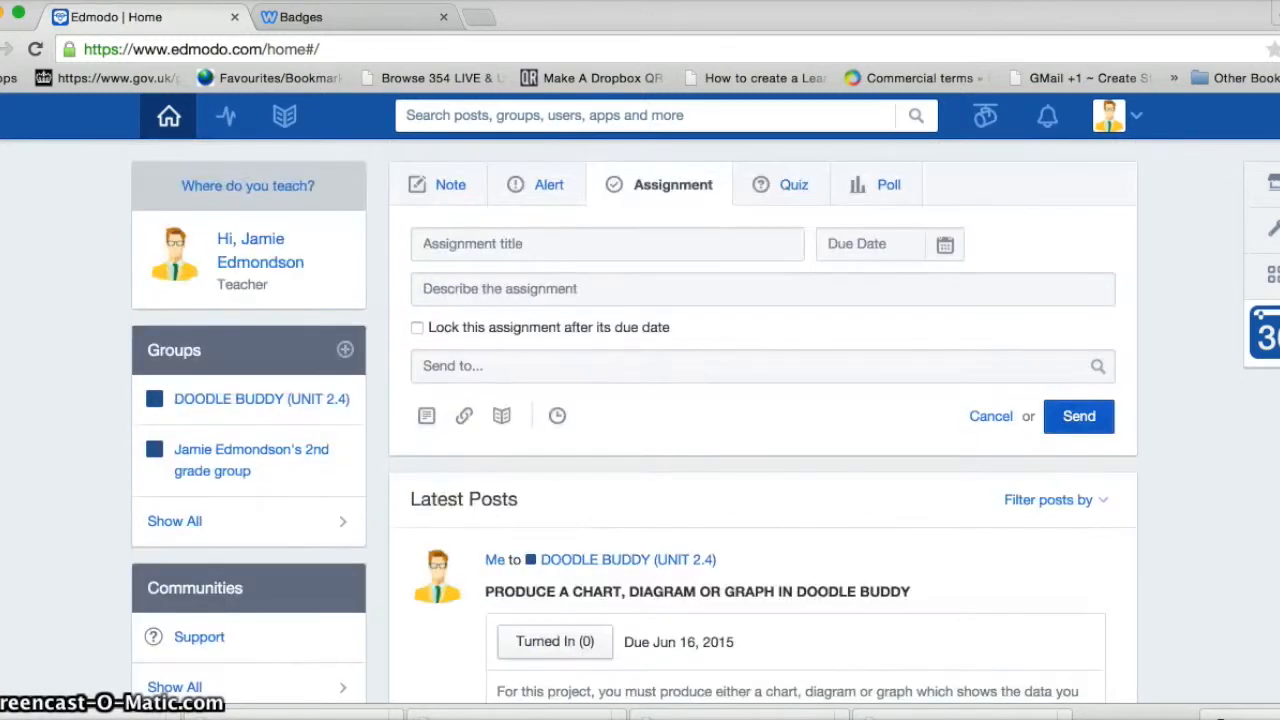
click(1136, 116)
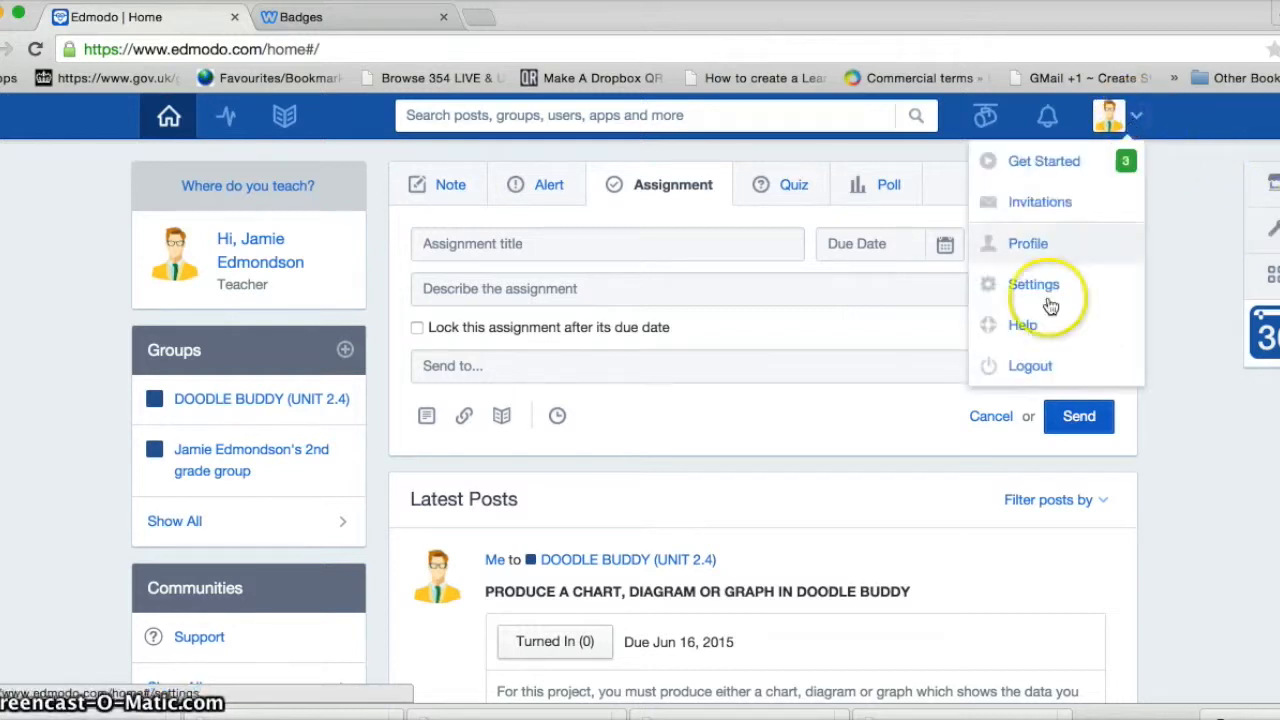
click(1032, 366)
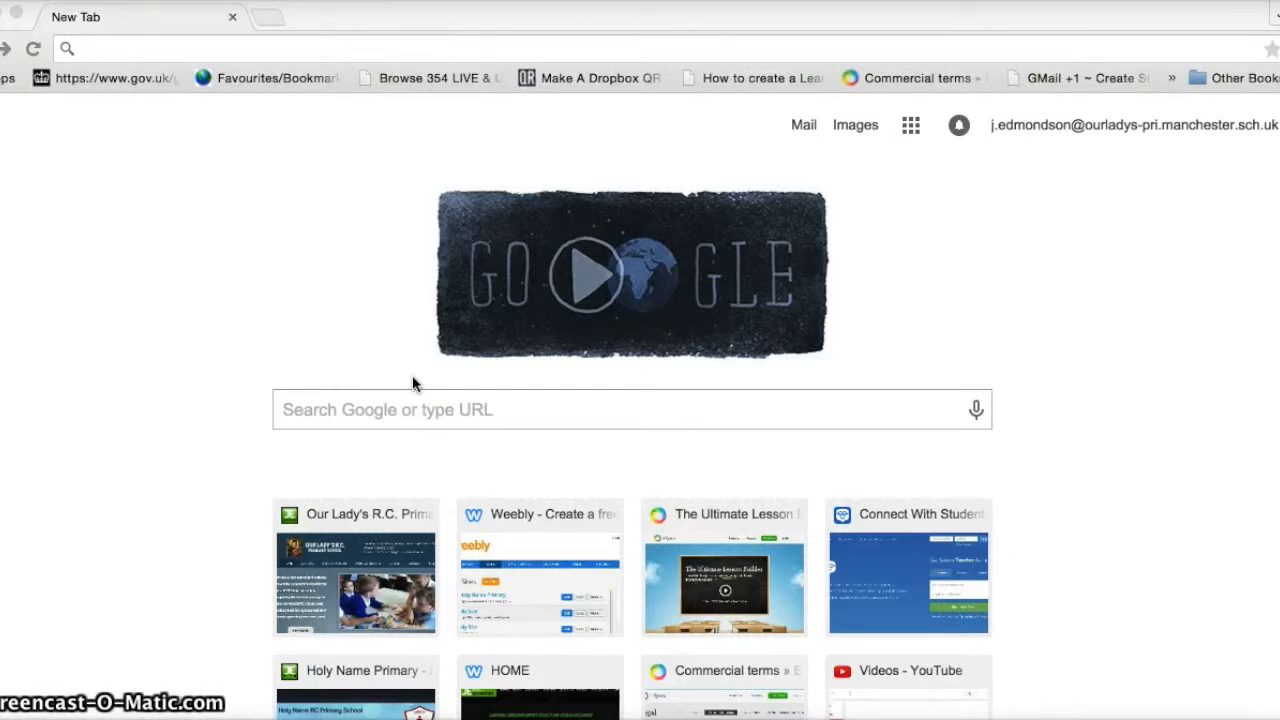
click(106, 48)
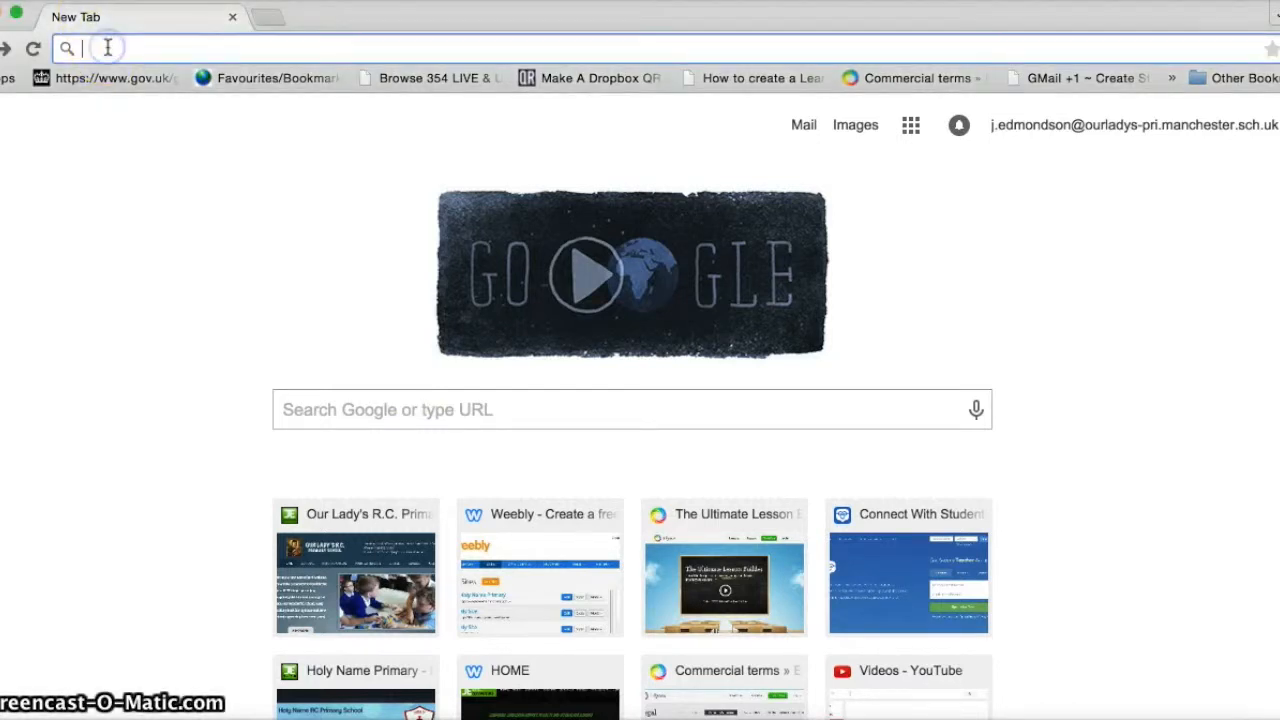
text(we)
key(BackSpace)
key(BackSpace)
key(BackSpace)
text(ww)
key(Return)
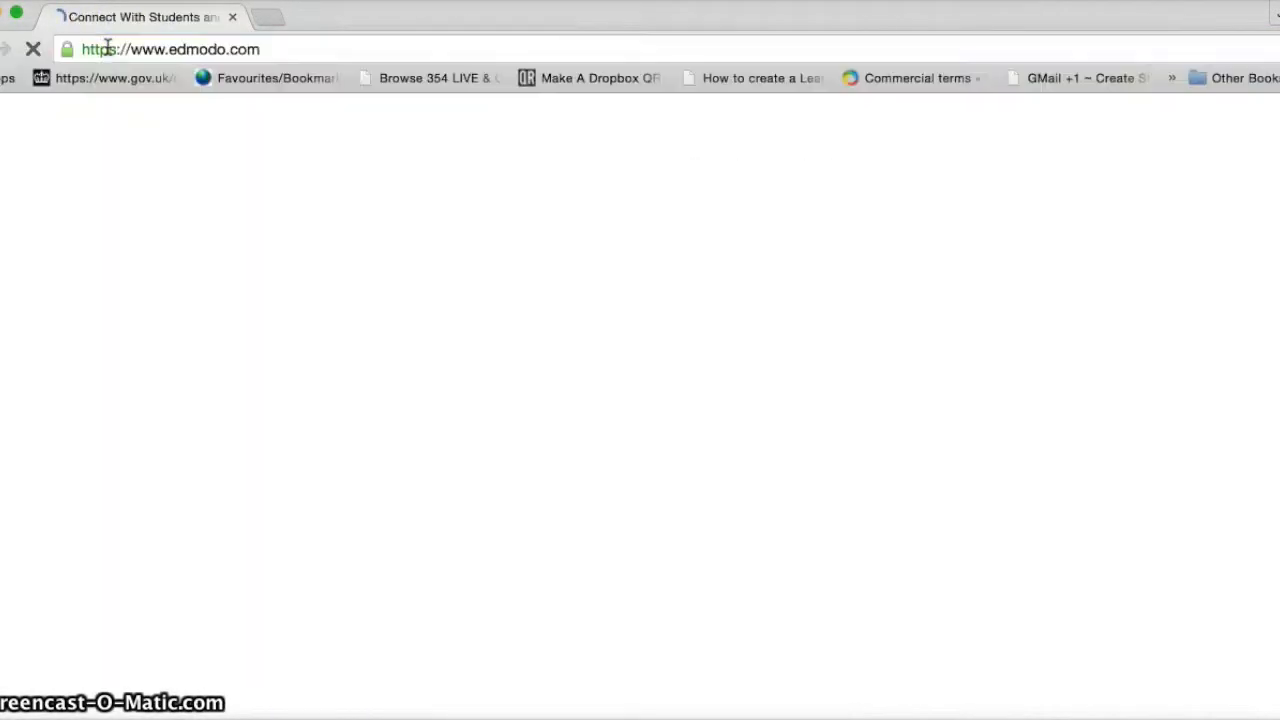
click(955, 340)
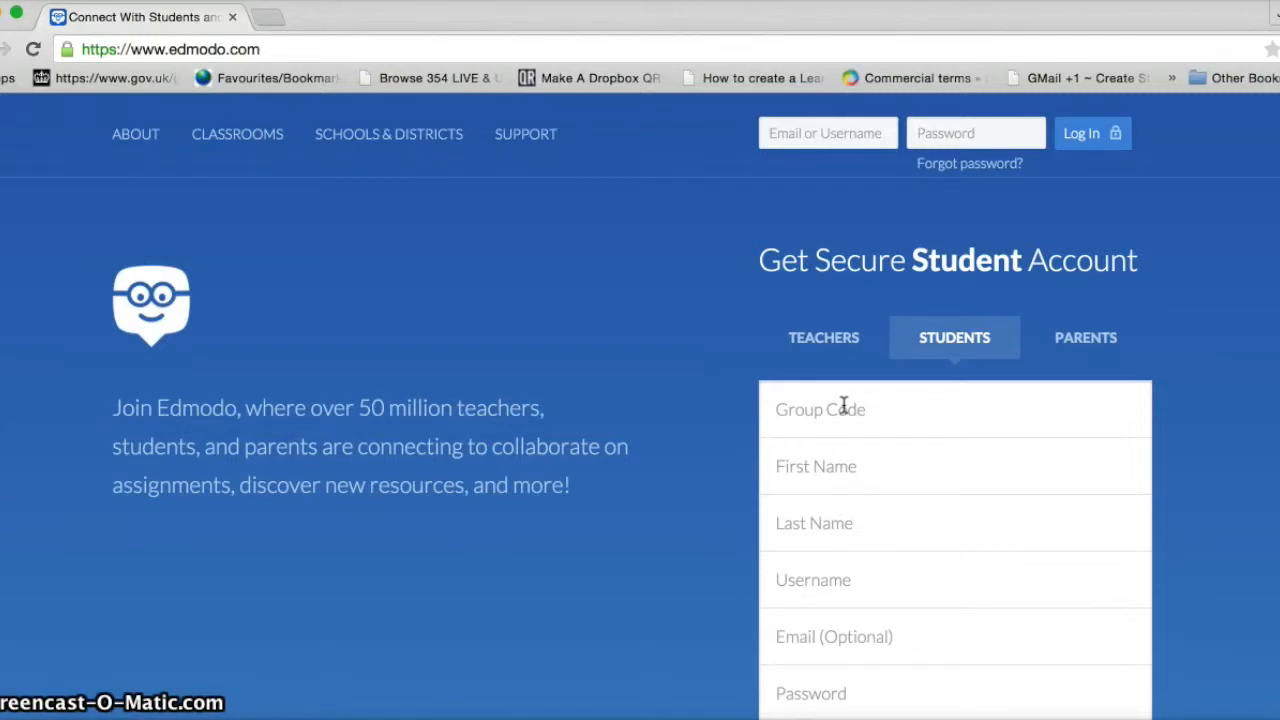
Fill in the group code and the student's first and last name, then submit the sign-up
click(778, 413)
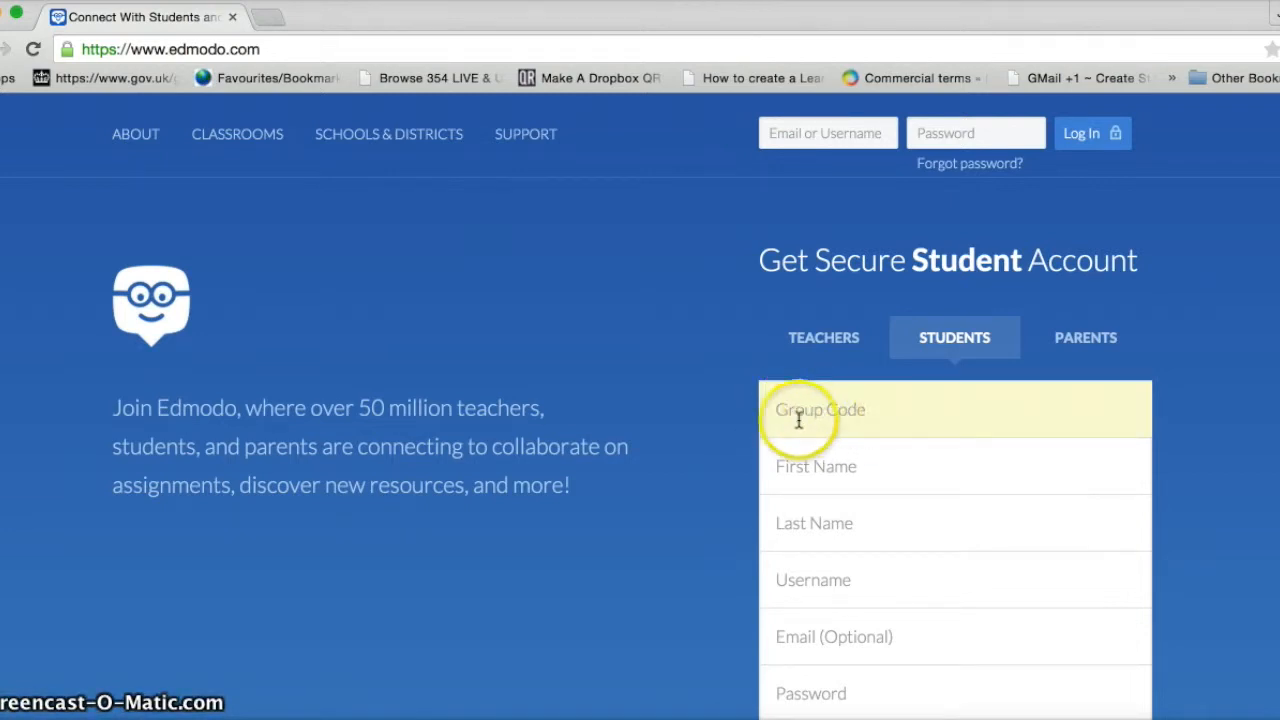
click(786, 467)
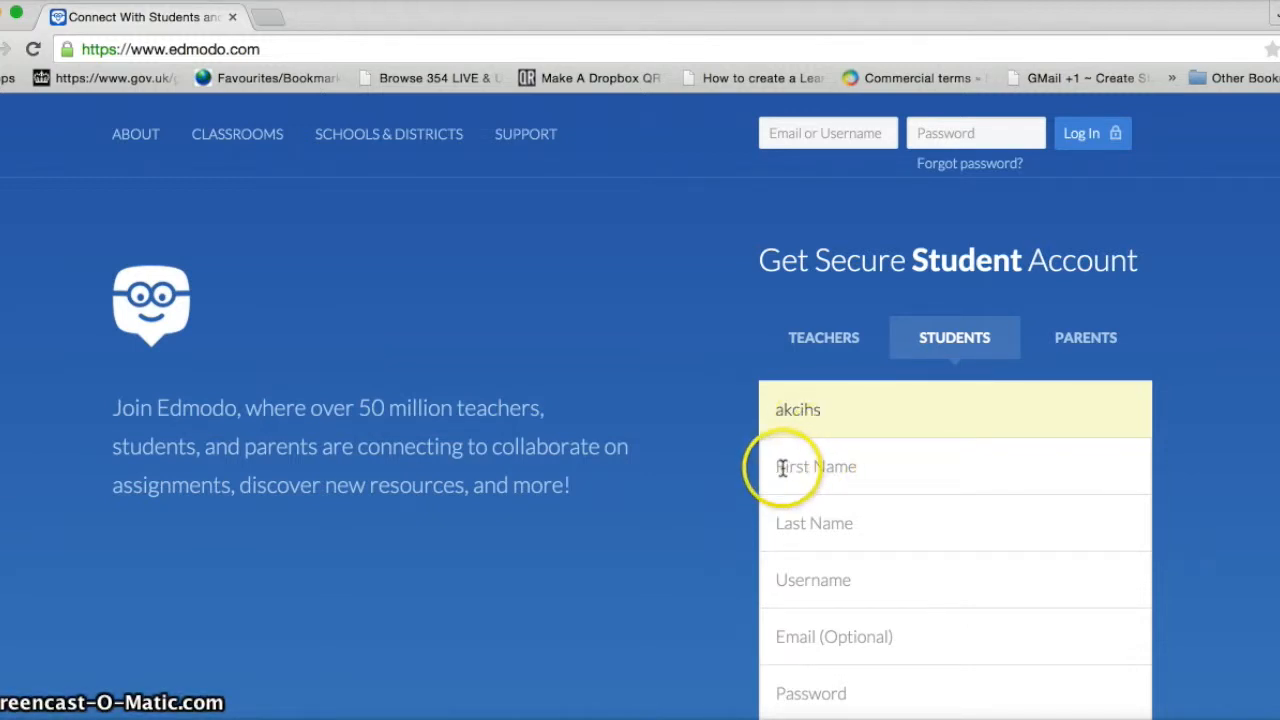
text(John)
click(771, 500)
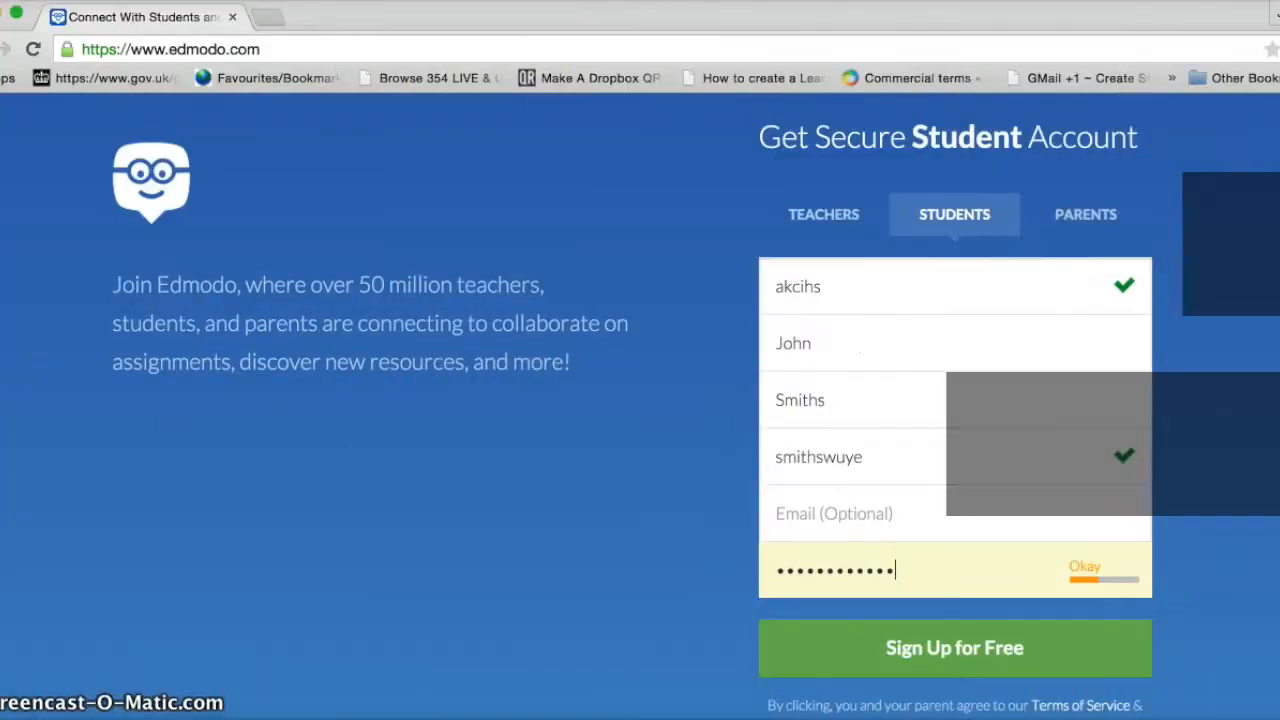
scroll(1081, 553, down, 2)
click(1080, 545)
click(958, 520)
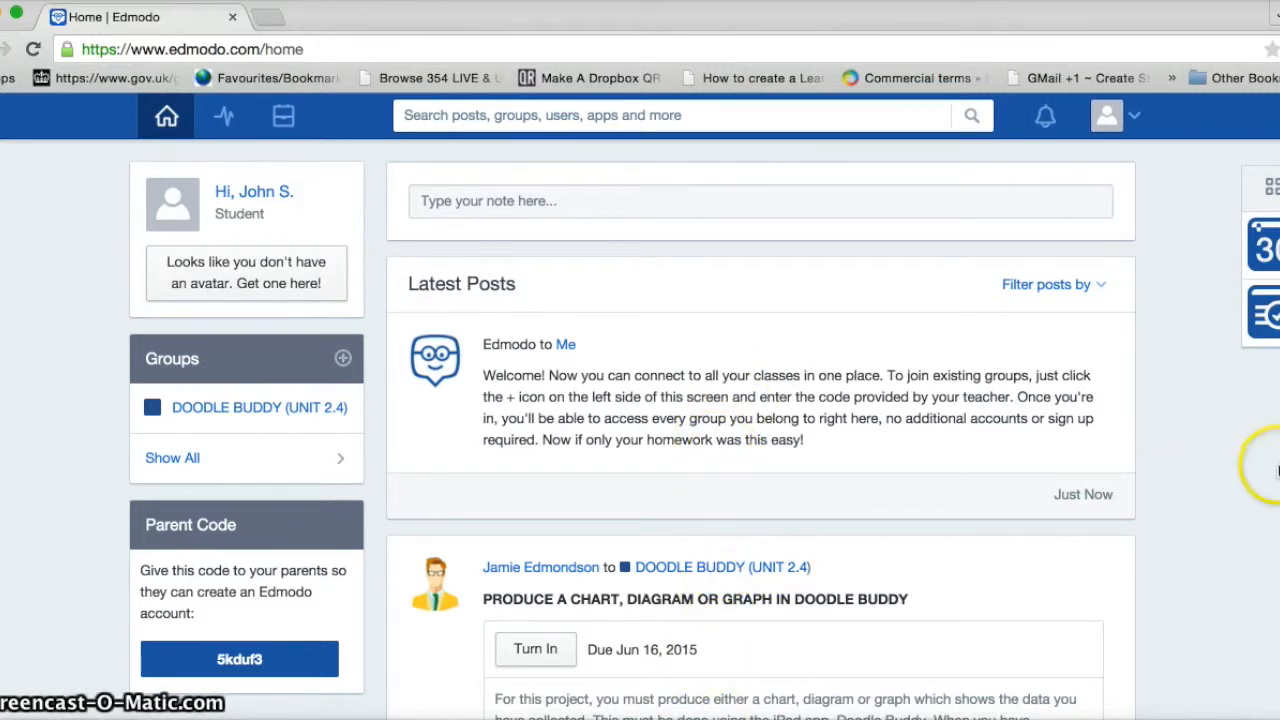
Open the Turn In form for the Doodle Buddy chart assignment from the feed
scroll(786, 571, down, 2)
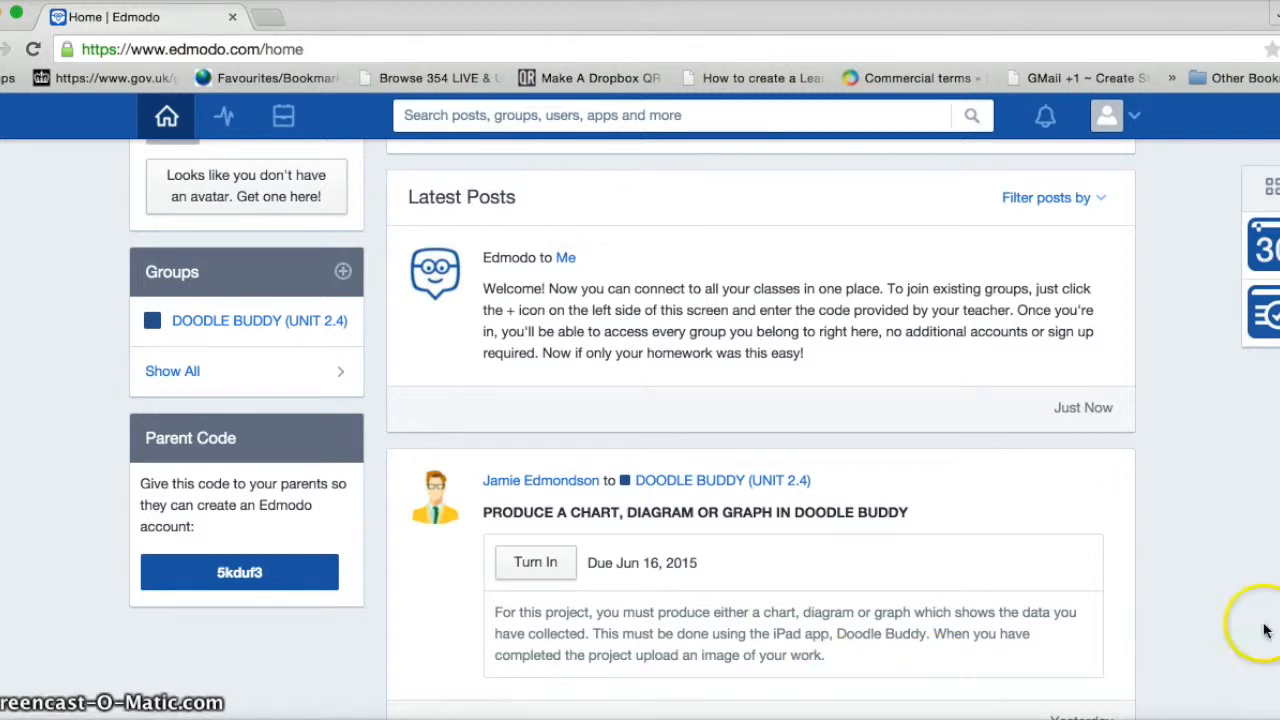
click(535, 566)
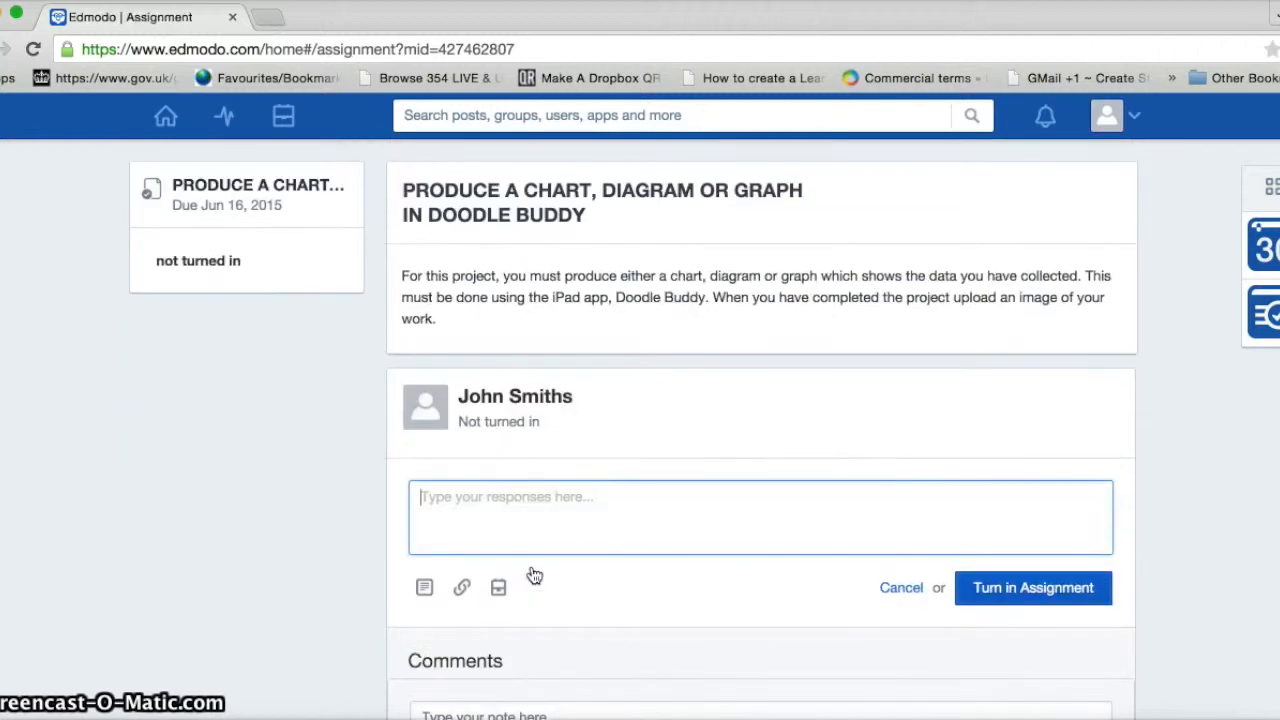
click(463, 591)
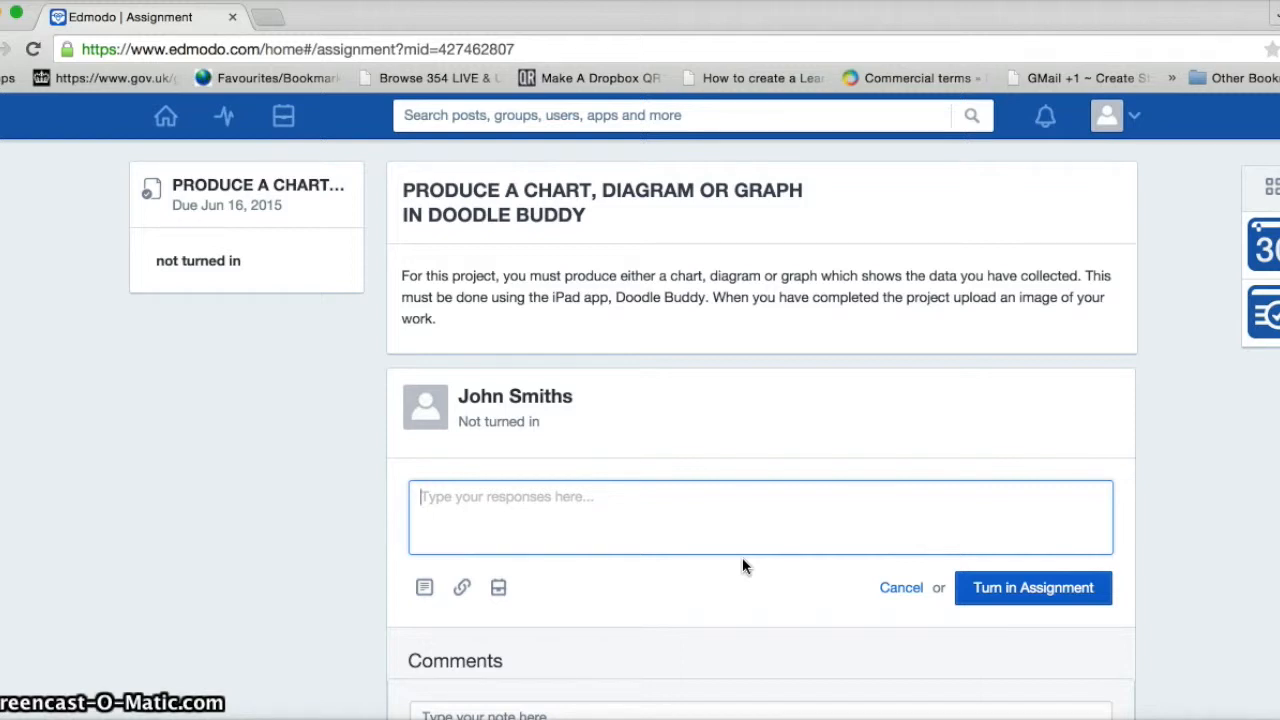
click(427, 594)
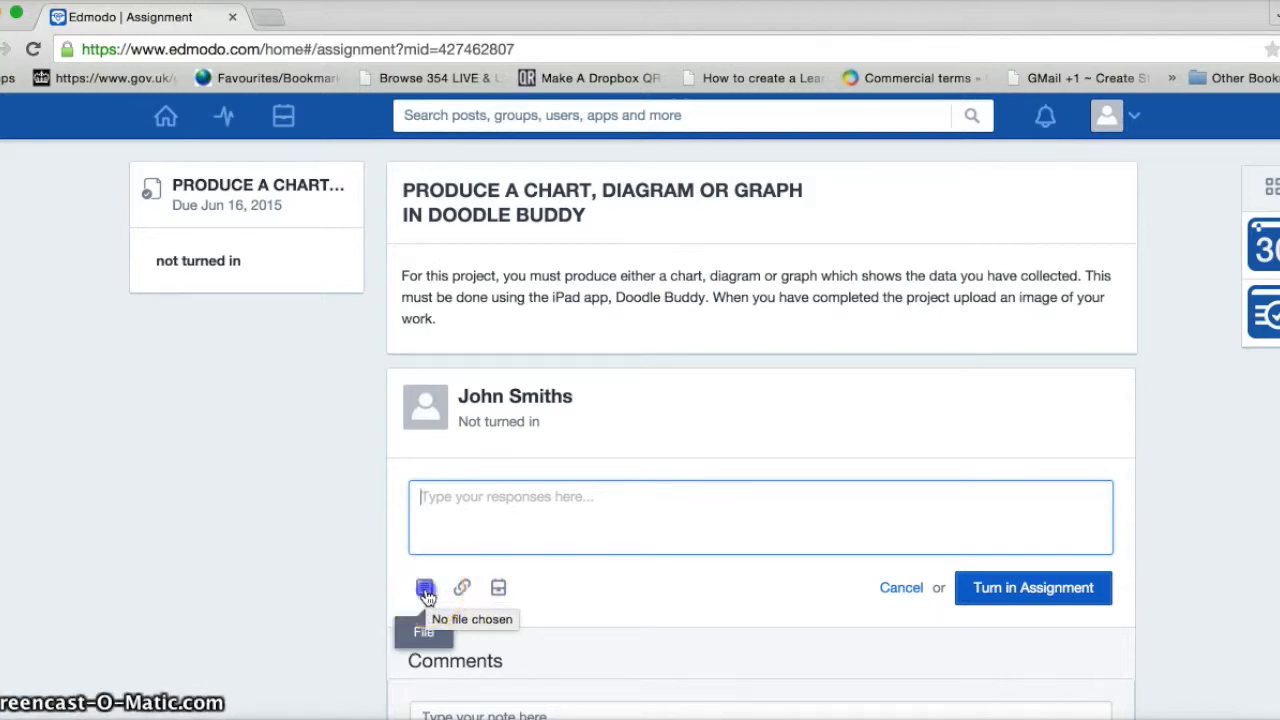
Attach WAGOL CARROLL DIAGRAM.pdf to the submission
click(427, 594)
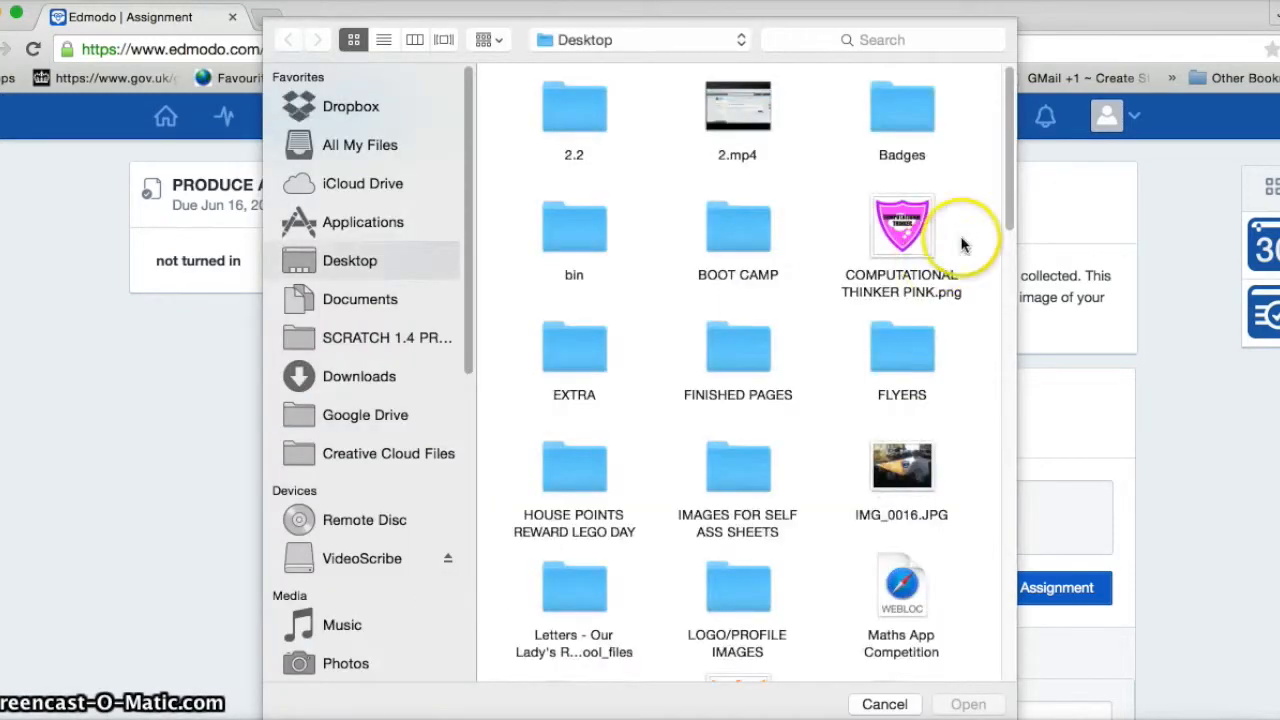
drag(1006, 186, 1000, 651)
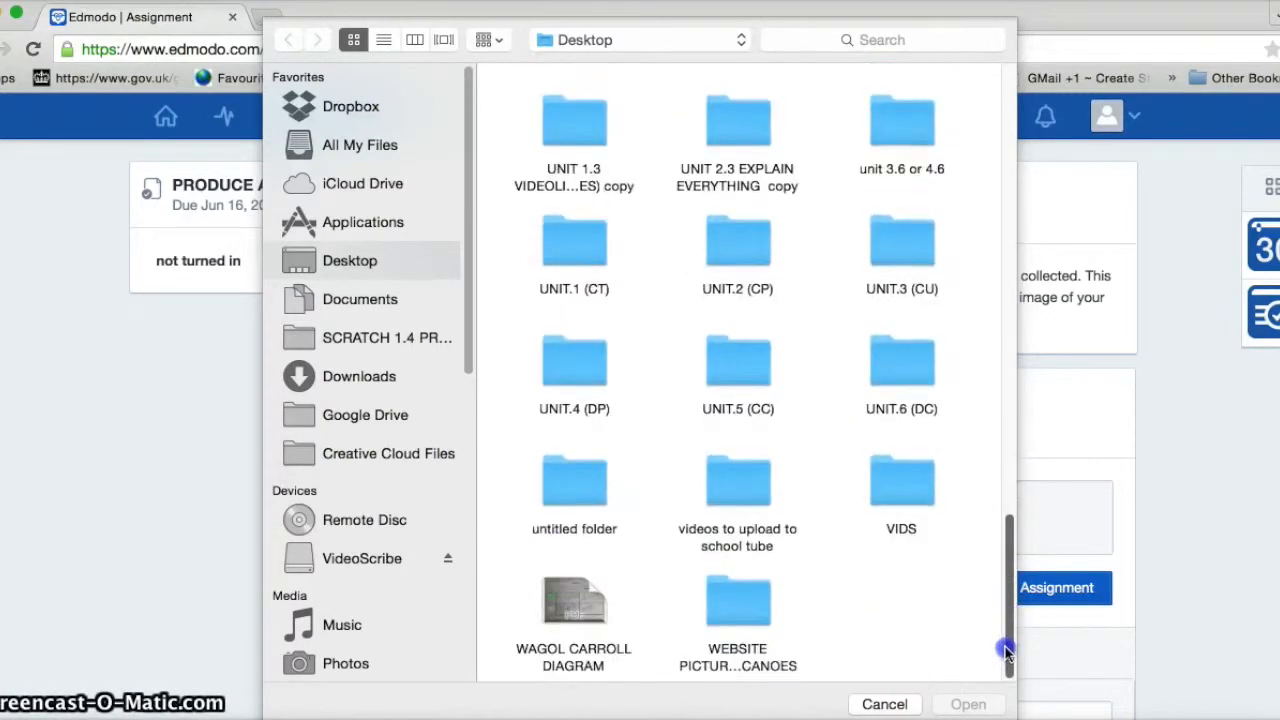
double_click(573, 598)
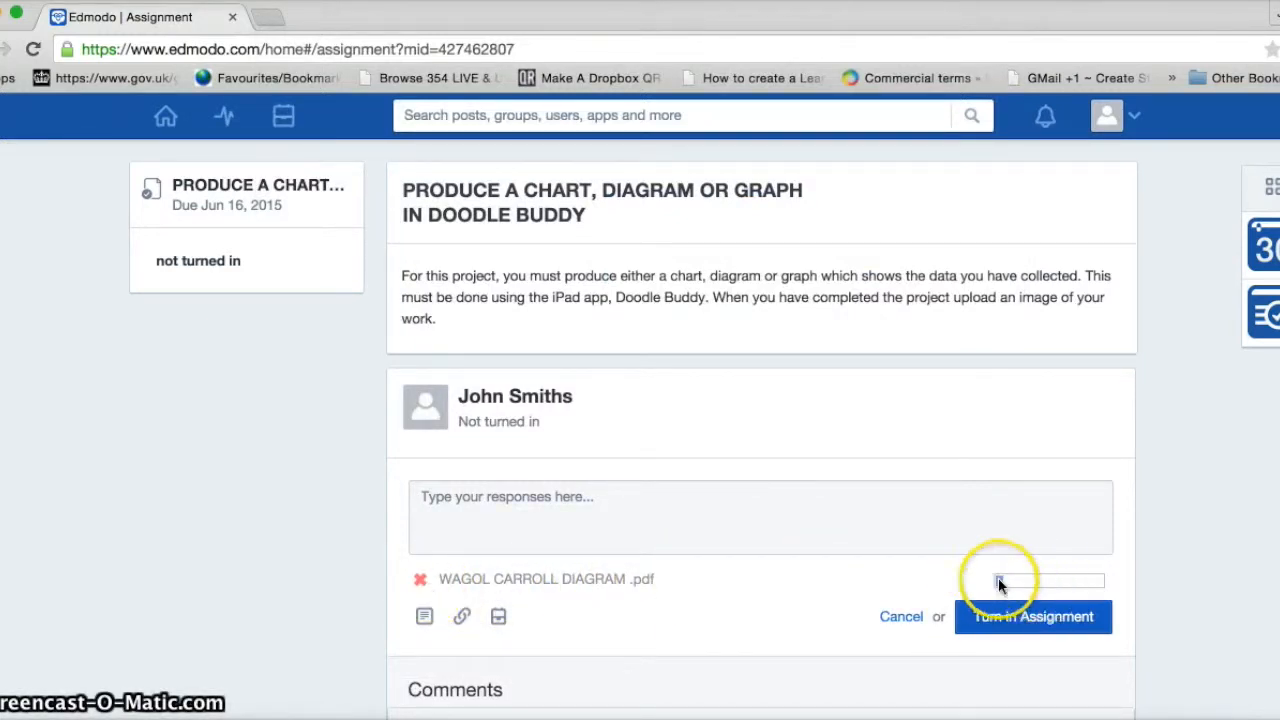
Write a note about the finished carroll diagram and turn in the assignment
click(438, 497)
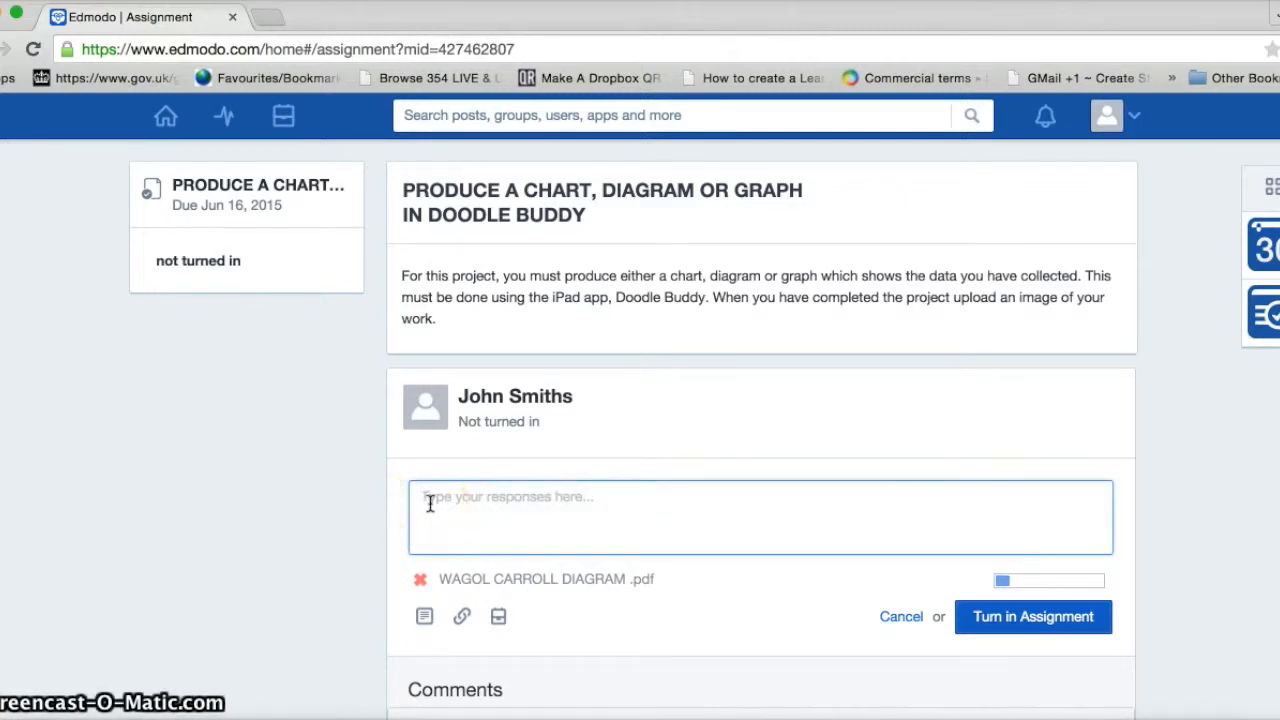
text(Hi sir, this)
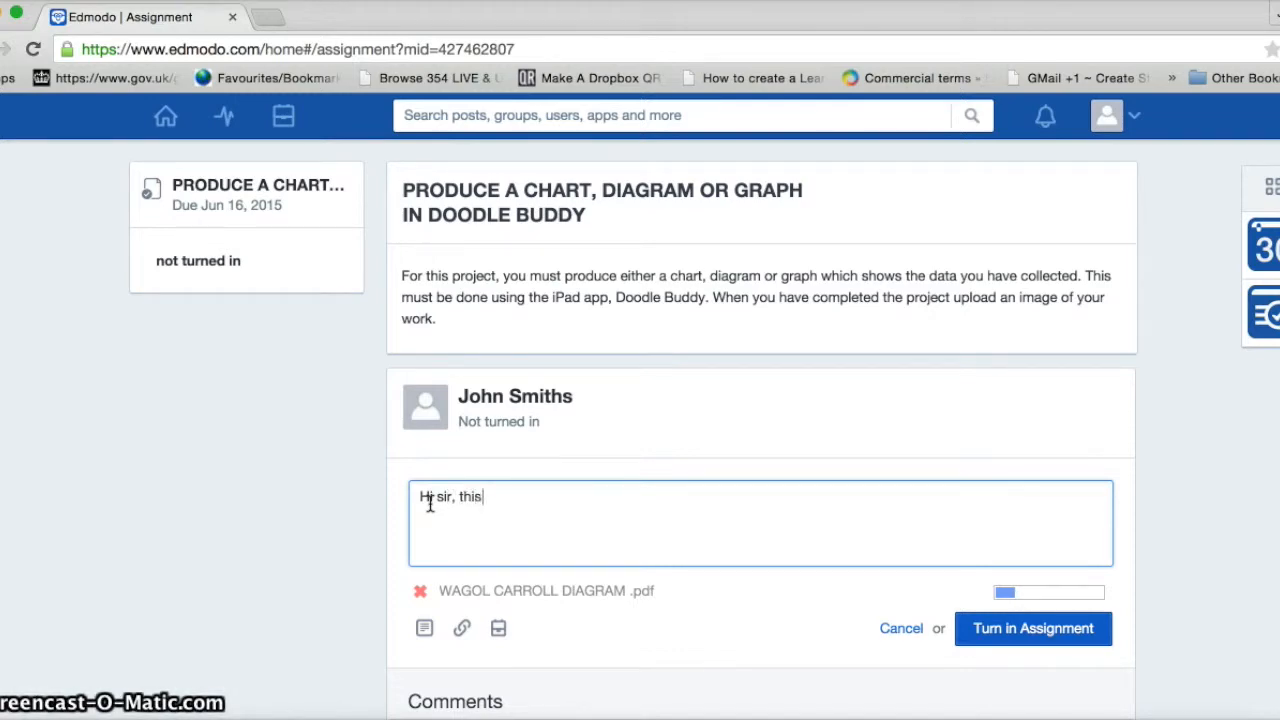
text( is my fi)
text(nished carroll diagram based on the information I collected in my tally chart...)
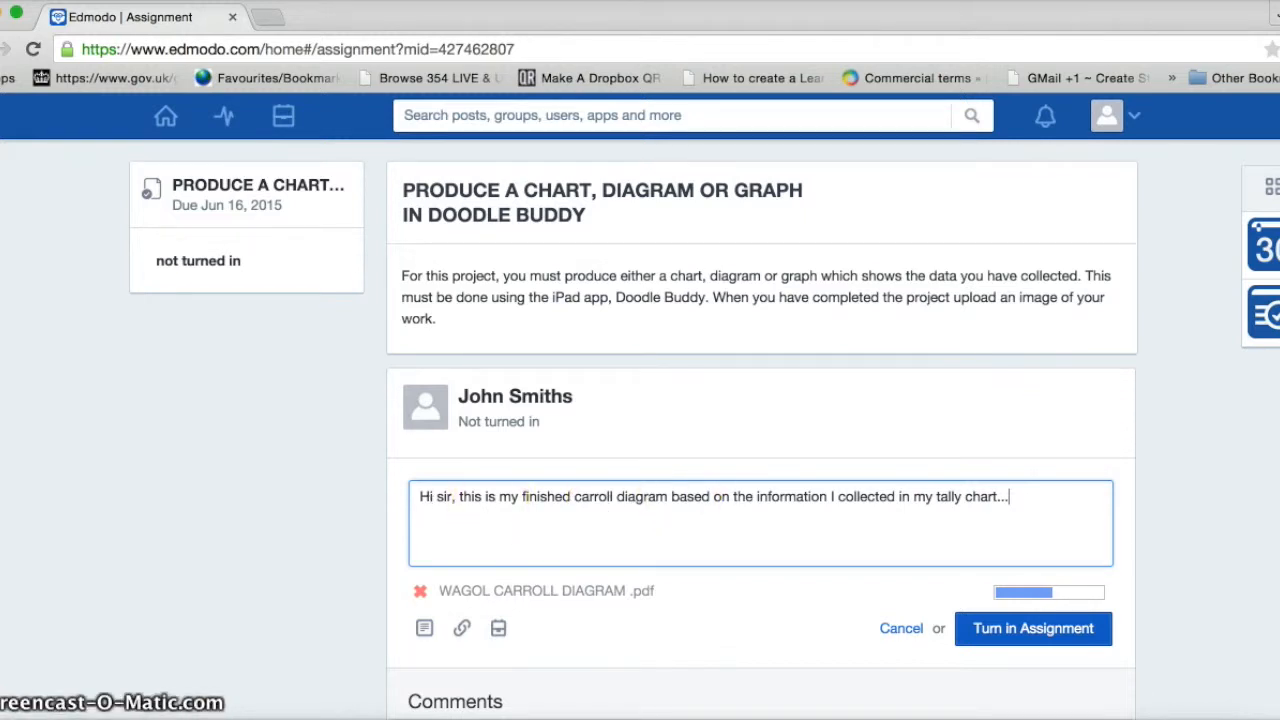
scroll(760, 430, down, 2)
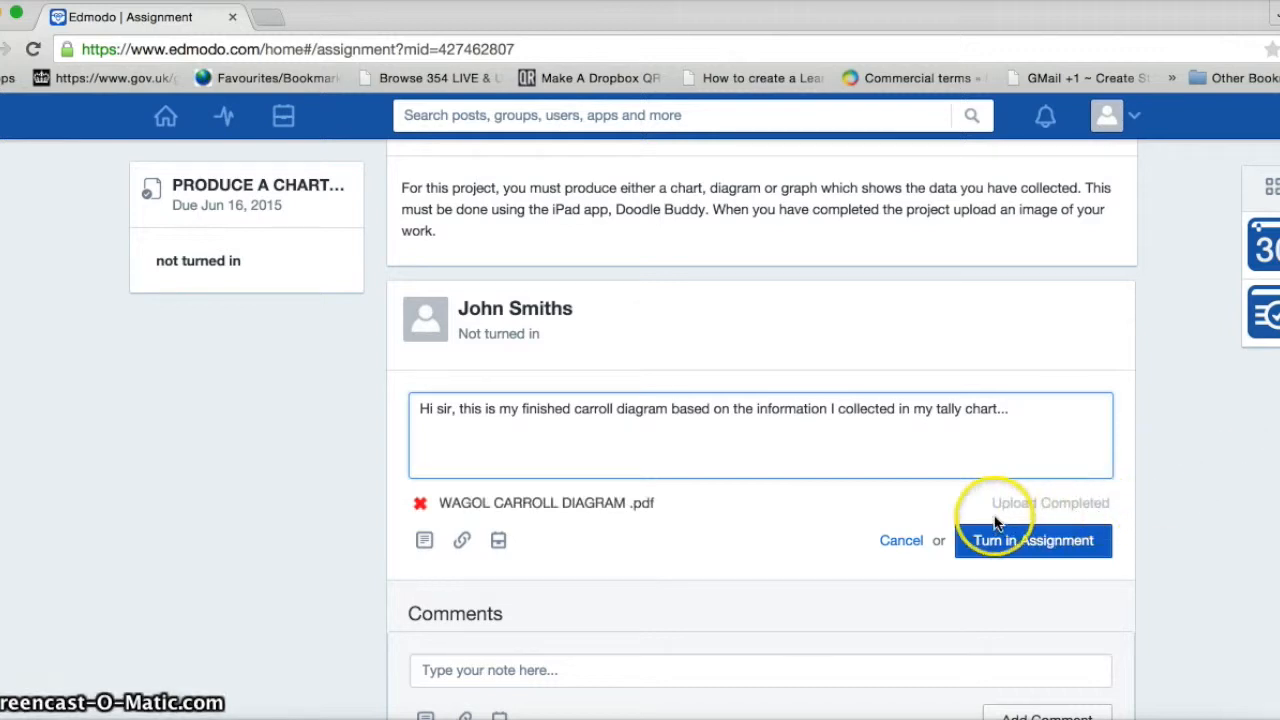
click(1040, 544)
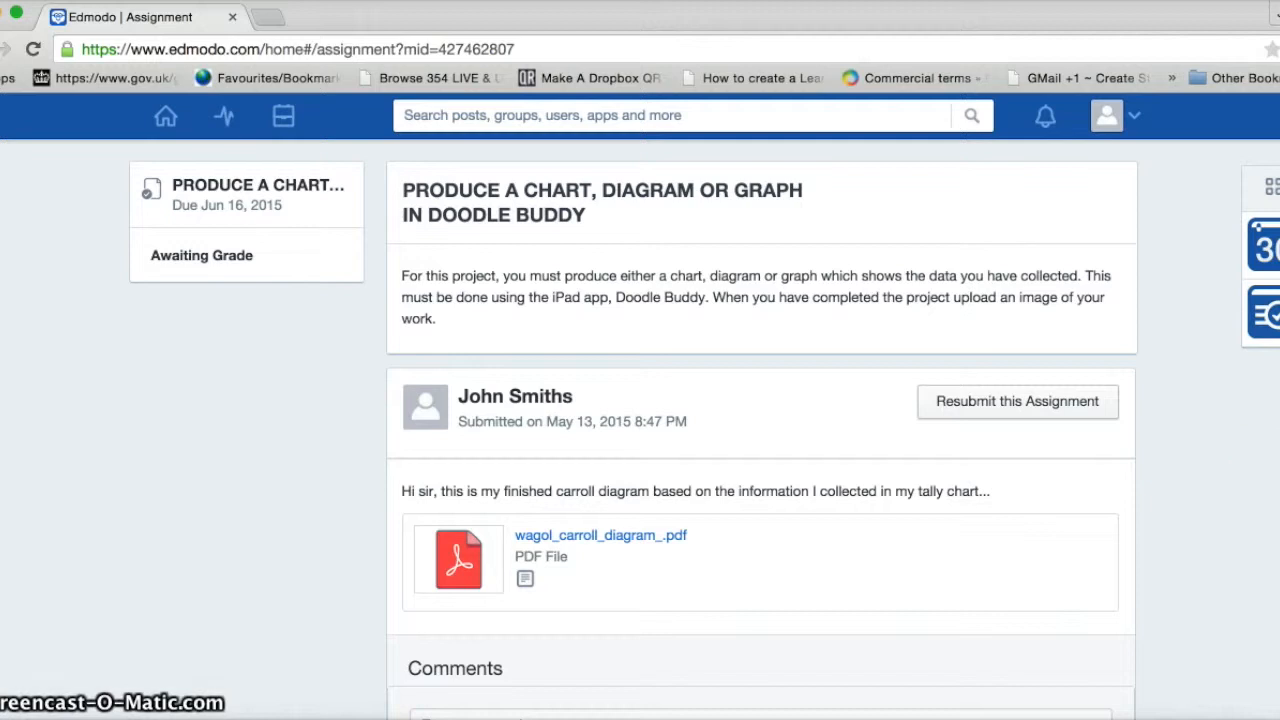
scroll(762, 430, down, 2)
scroll(762, 430, up, 2)
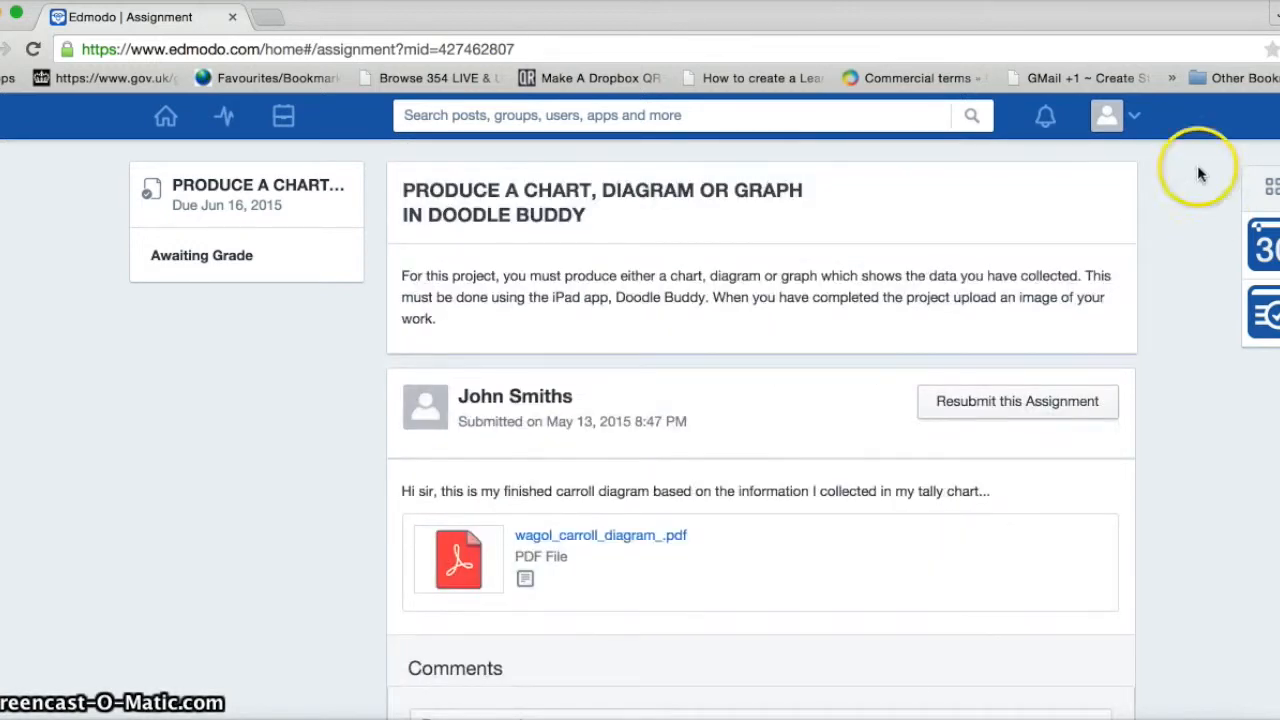
click(1136, 120)
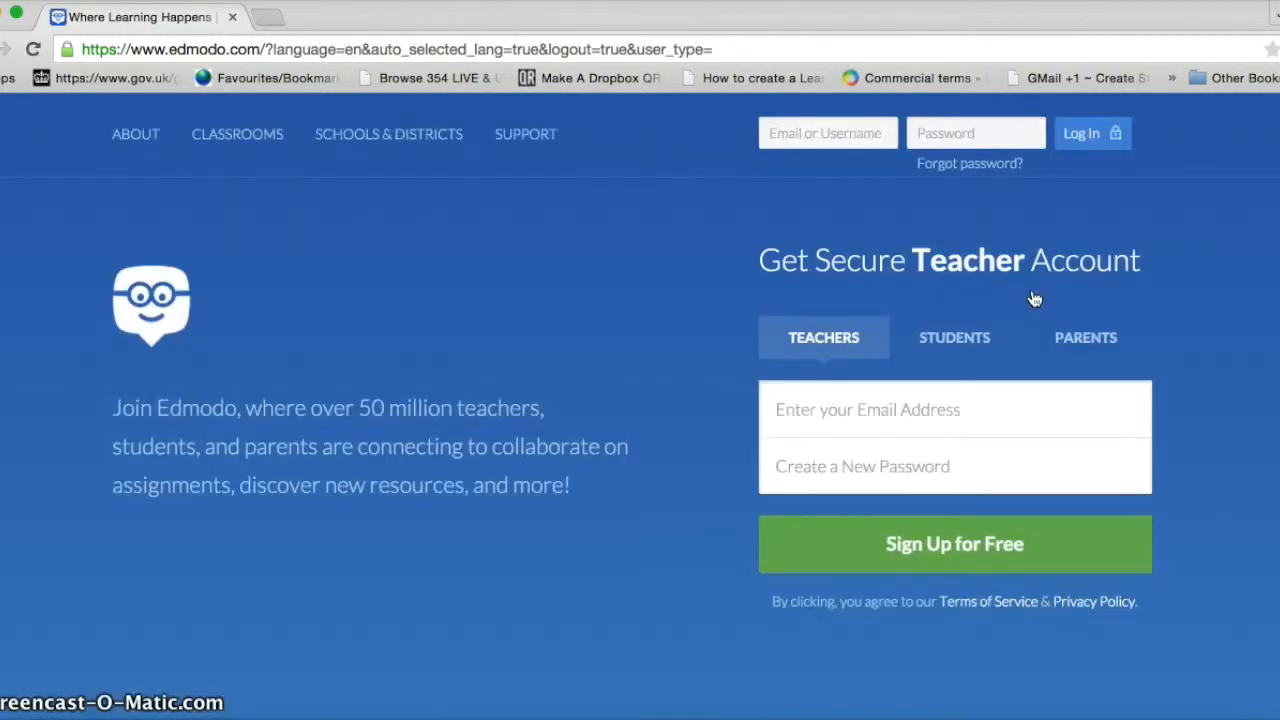
Log in as the teacher with the saved credentials and open the DOODLE BUDDY (UNIT 2.4) group
click(940, 136)
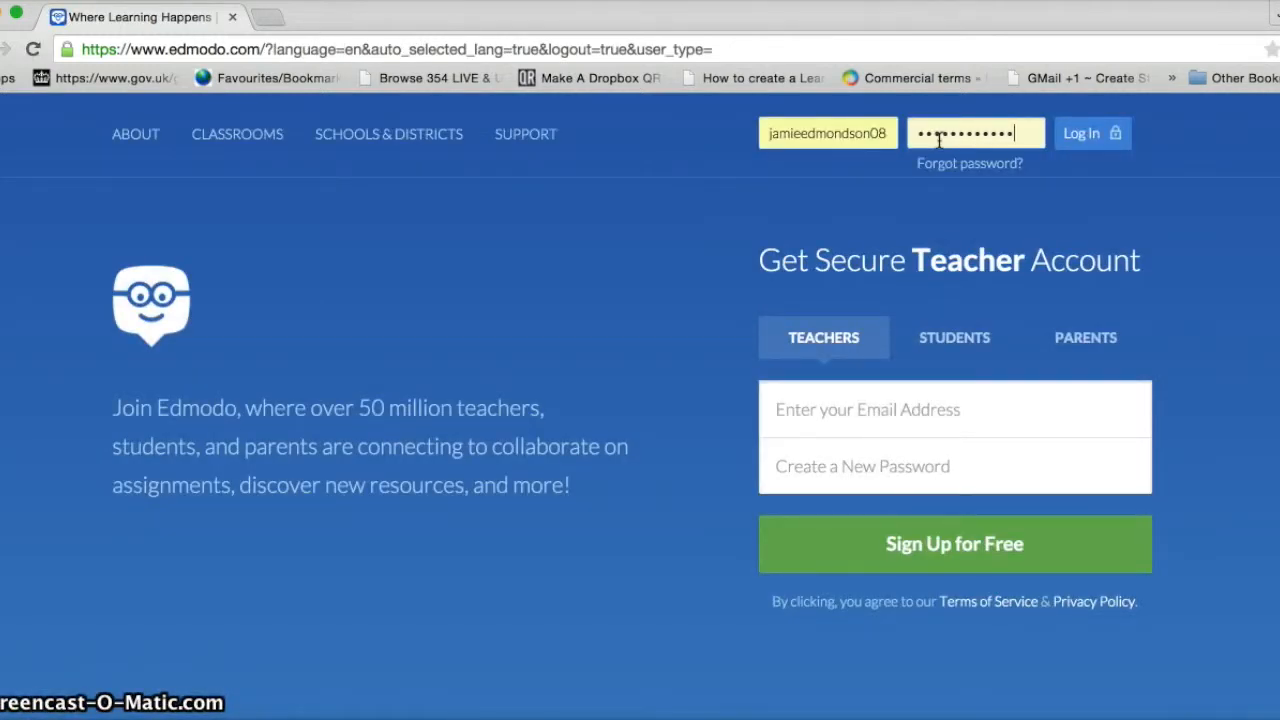
click(1095, 135)
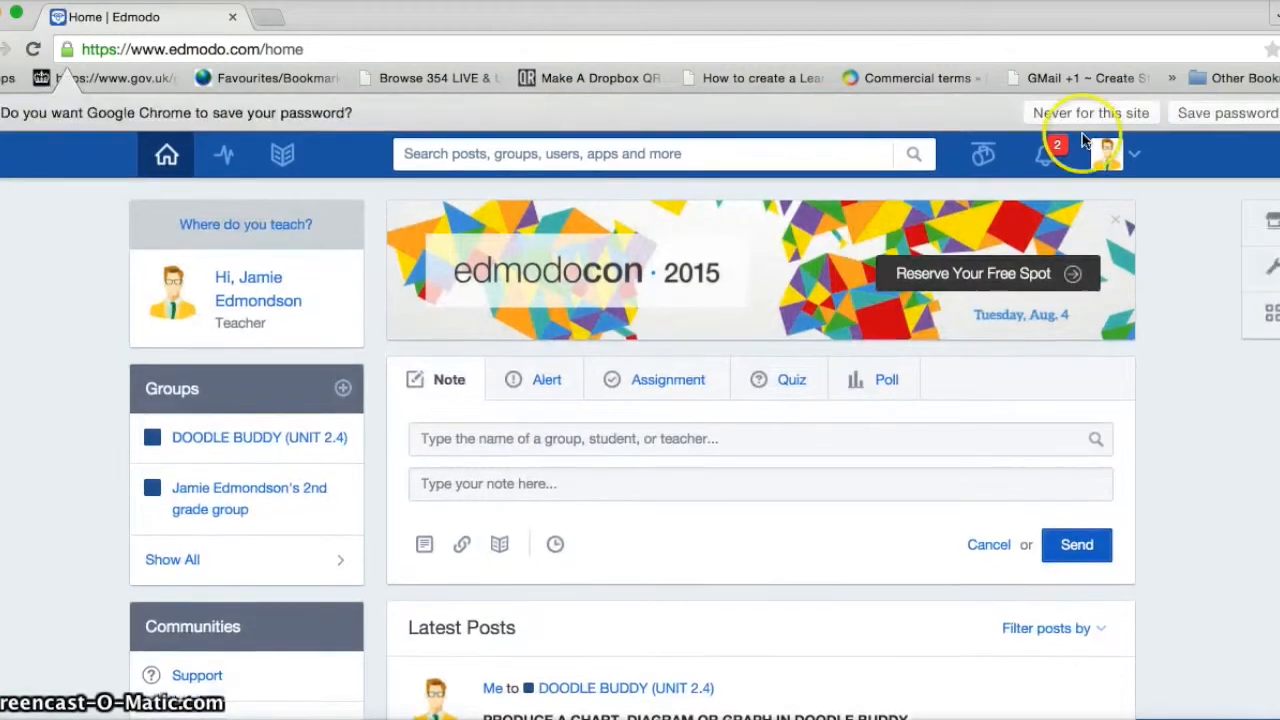
click(336, 354)
click(229, 443)
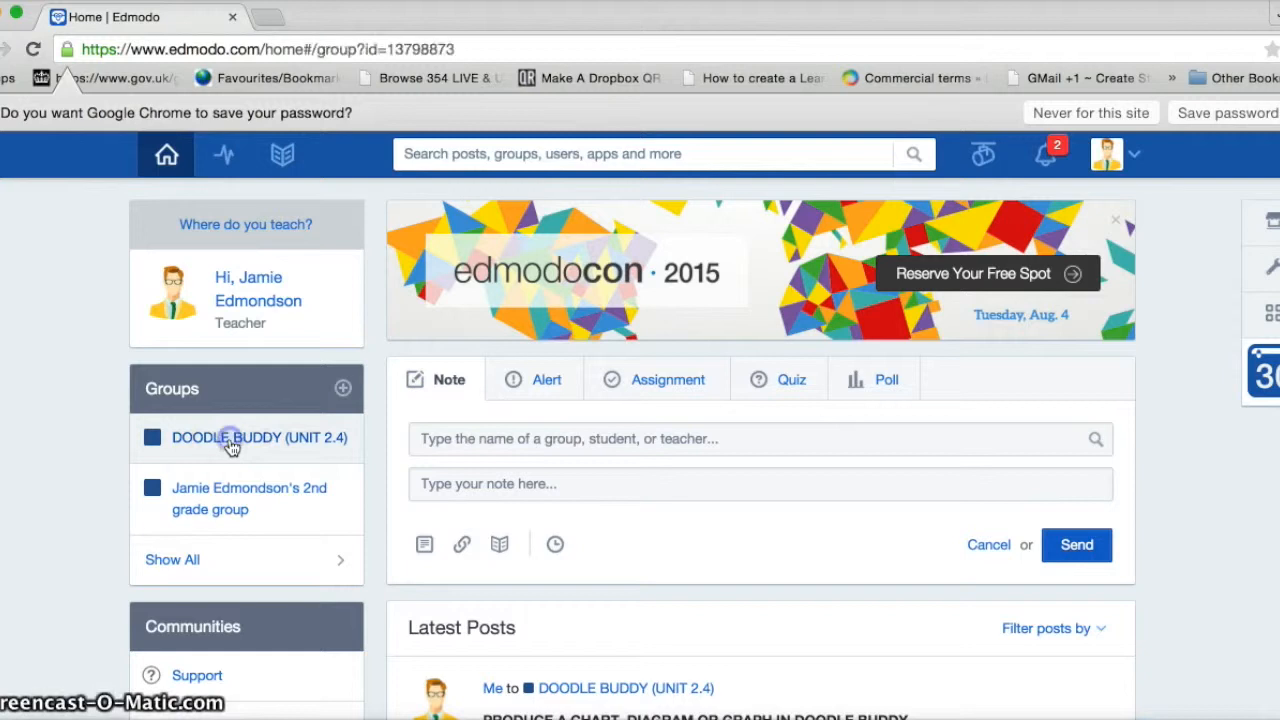
click(565, 508)
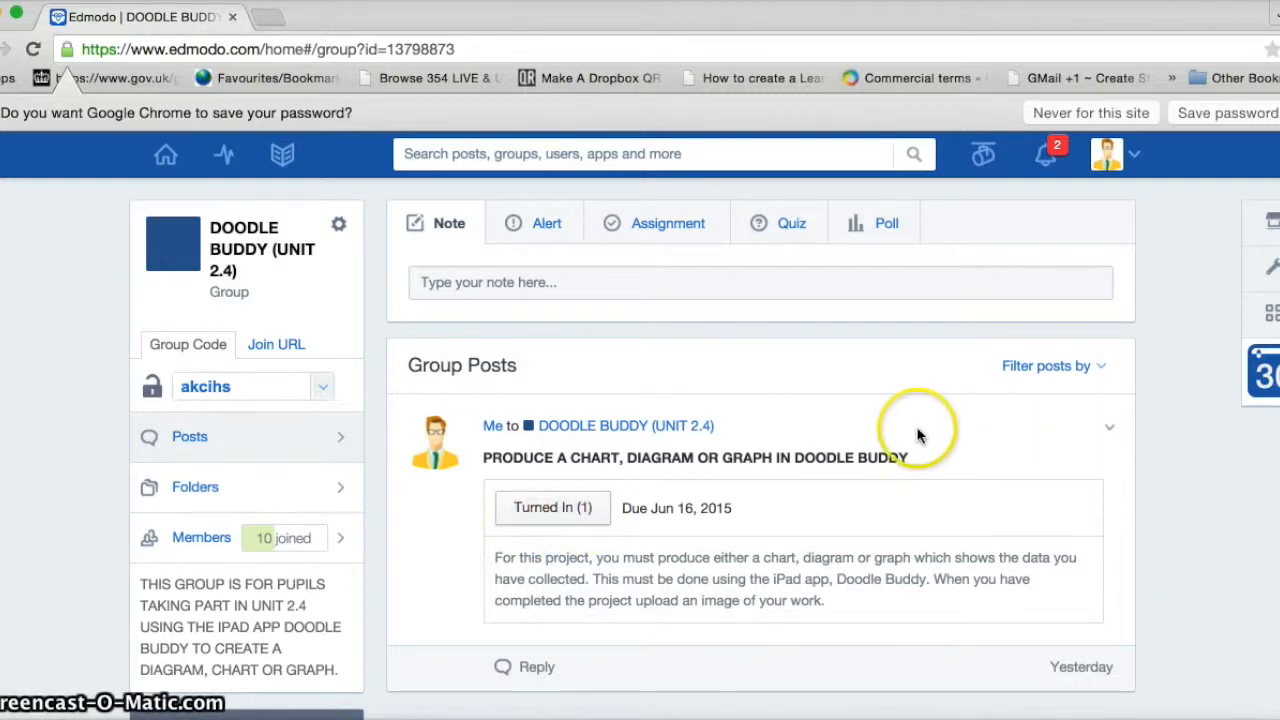
Open the student's submission from the notifications and look through the attached Carroll diagram PDF
click(1046, 161)
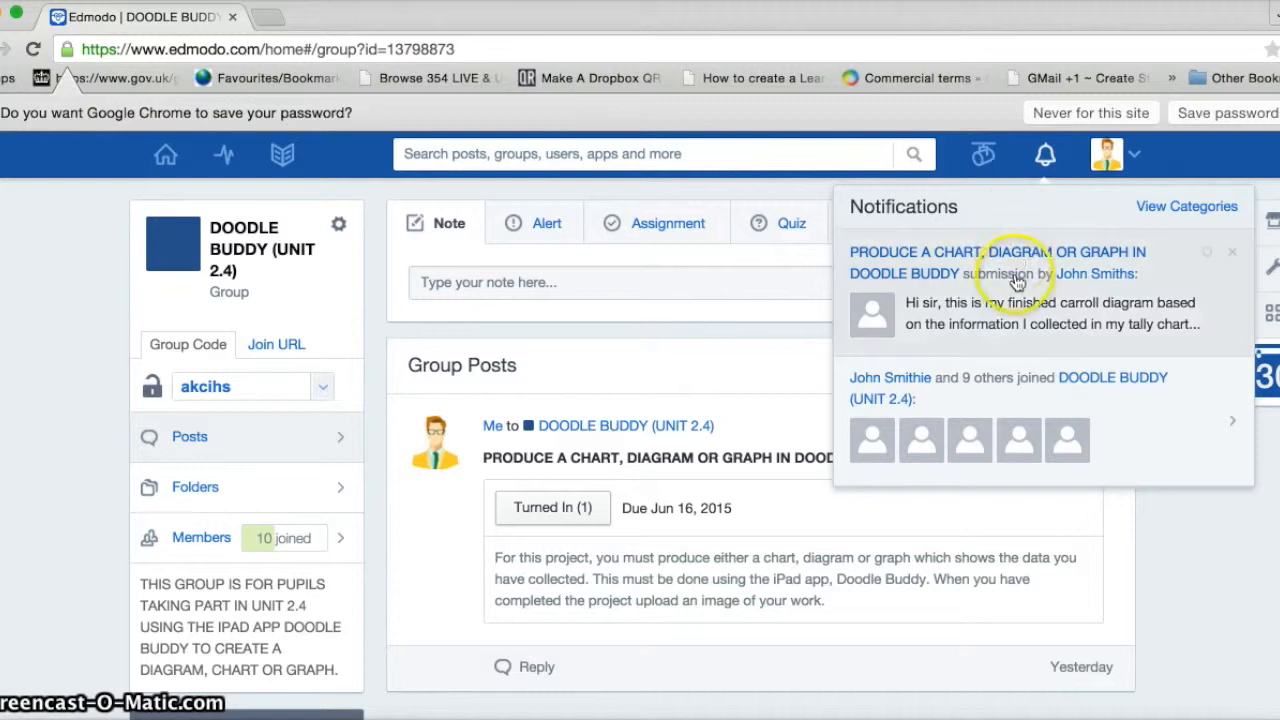
click(918, 274)
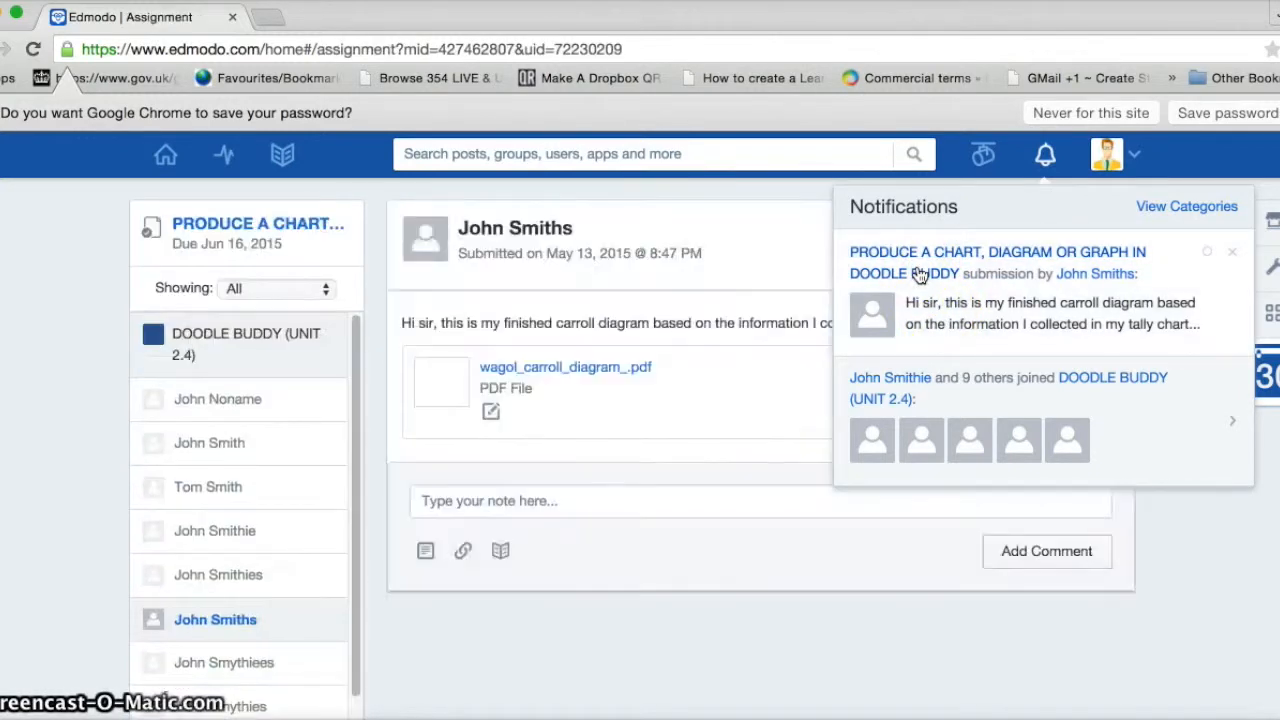
click(1187, 552)
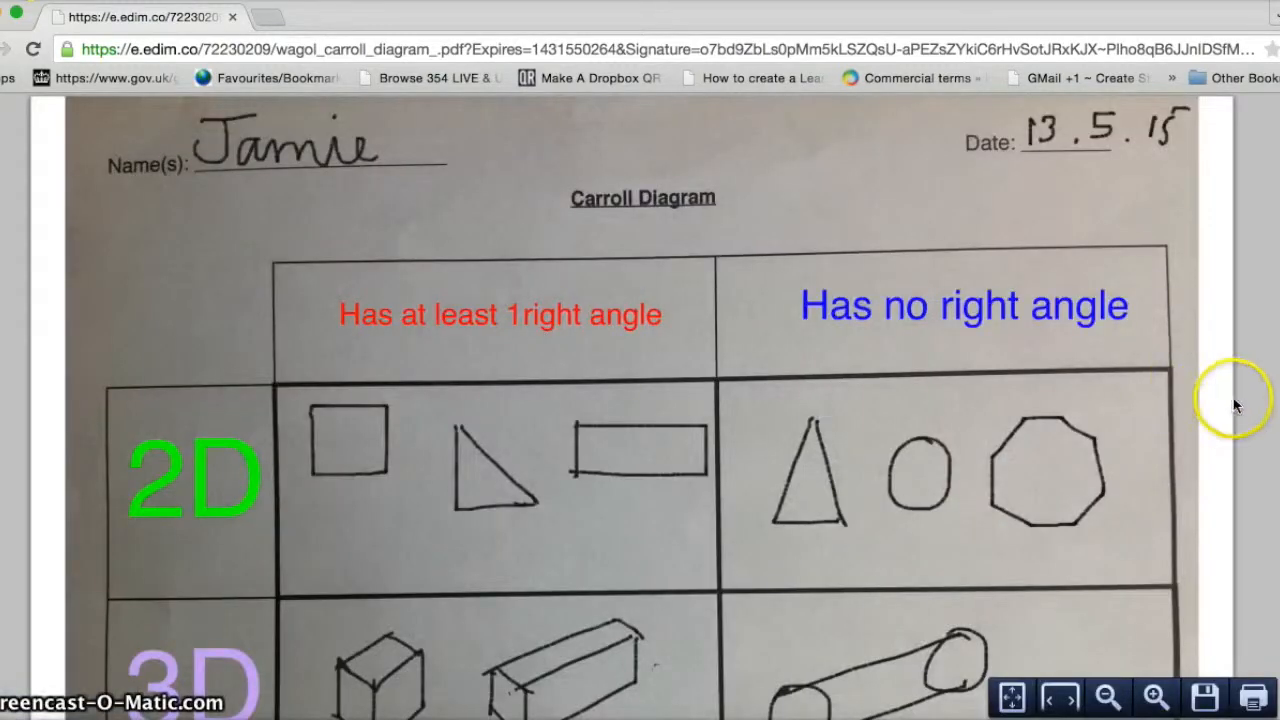
scroll(640, 400, down, 2)
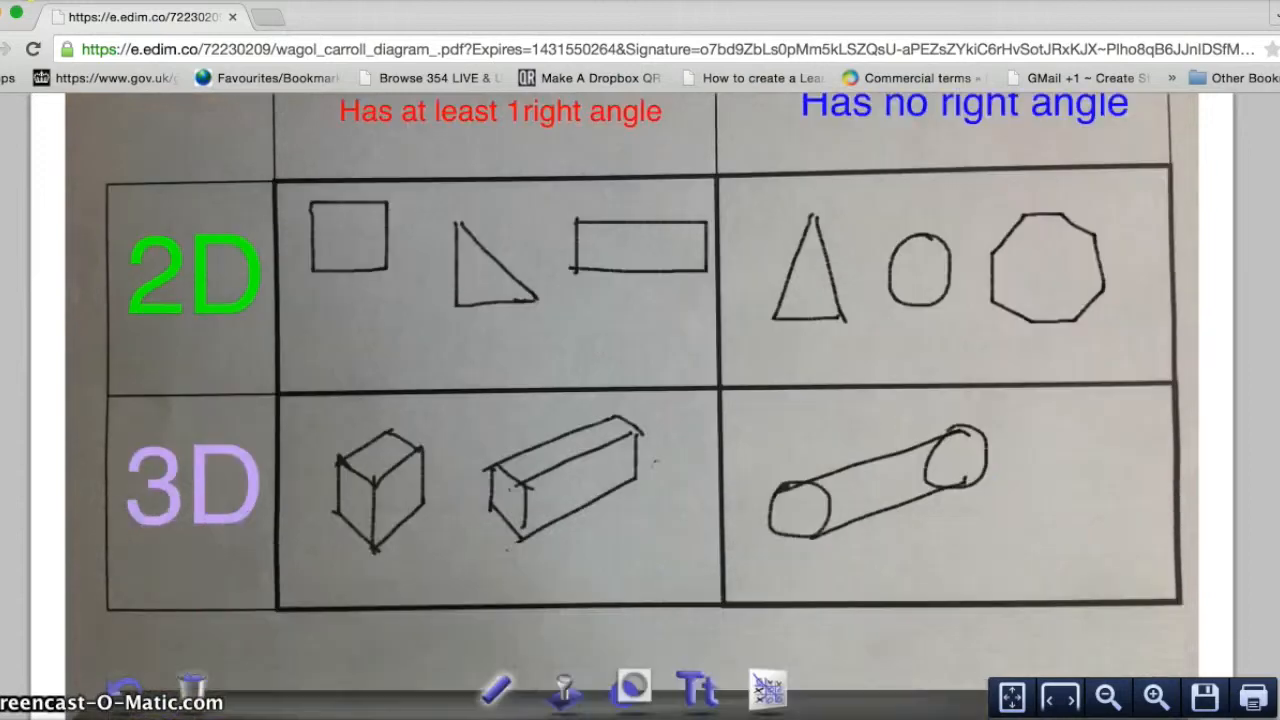
scroll(640, 400, up, 2)
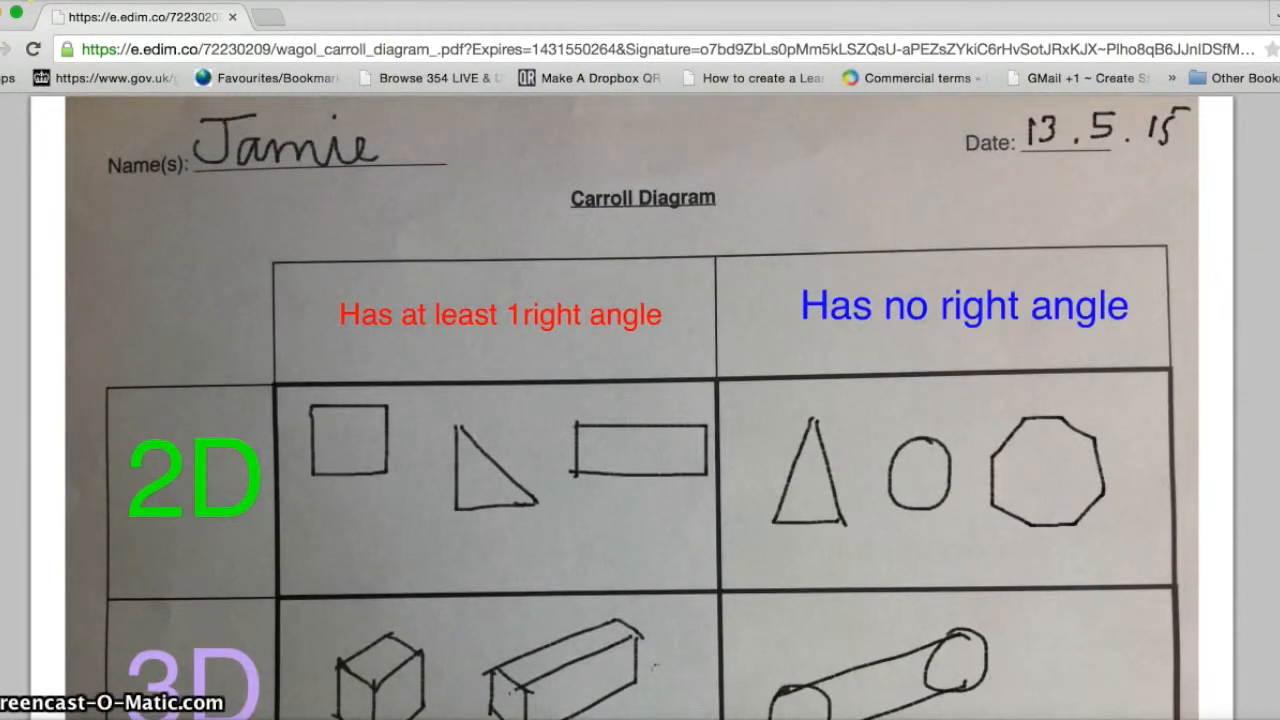
scroll(640, 400, down, 2)
scroll(640, 400, up, 2)
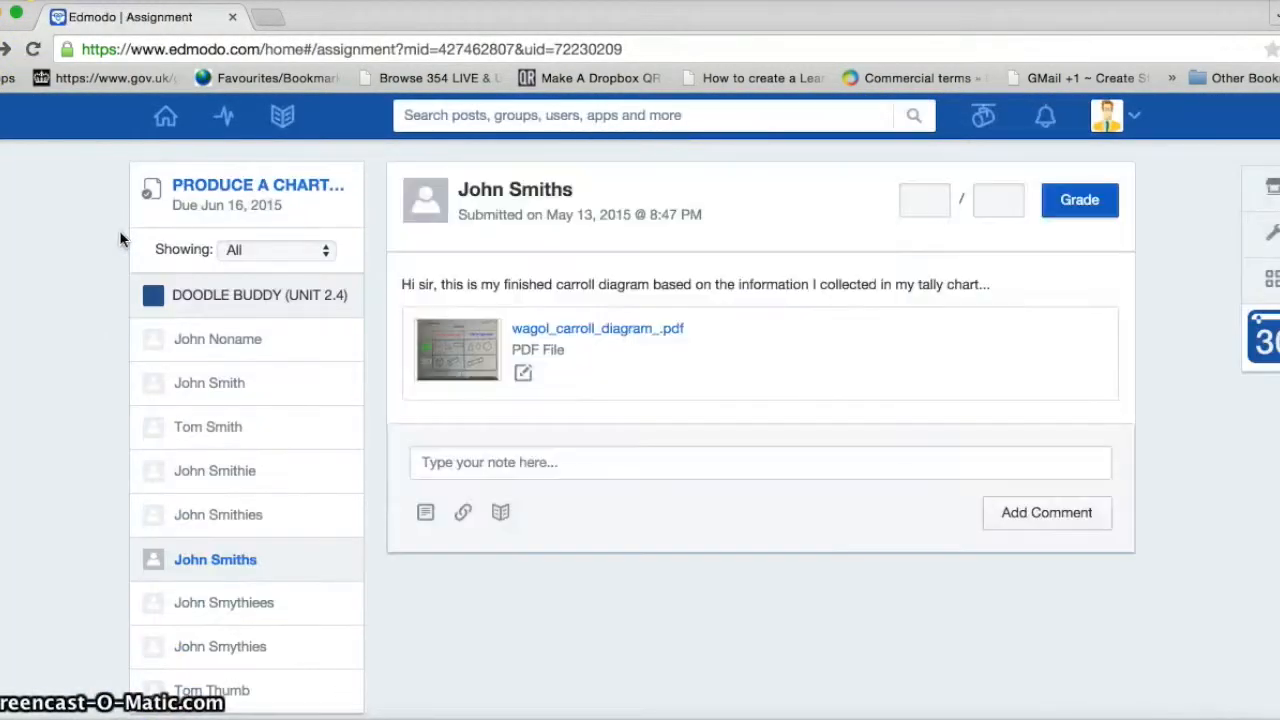
Award the BLUE DATA PRODUCER badge from the student's profile
click(427, 205)
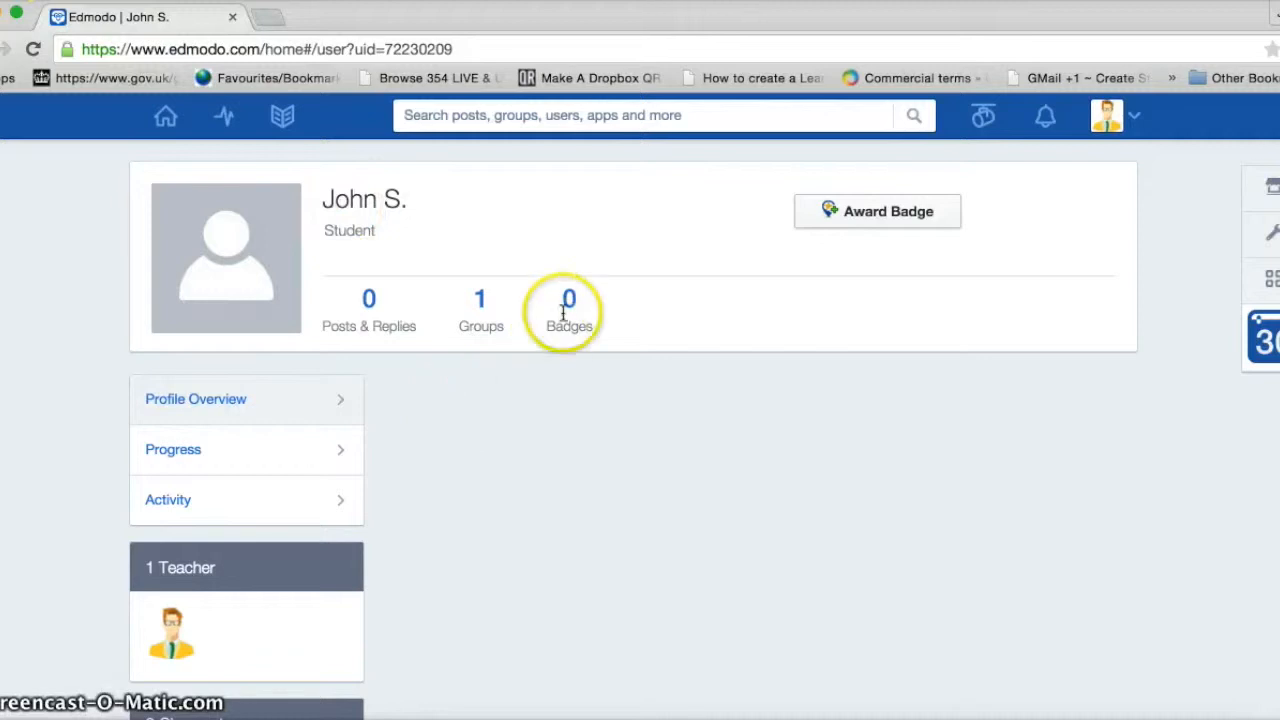
click(882, 218)
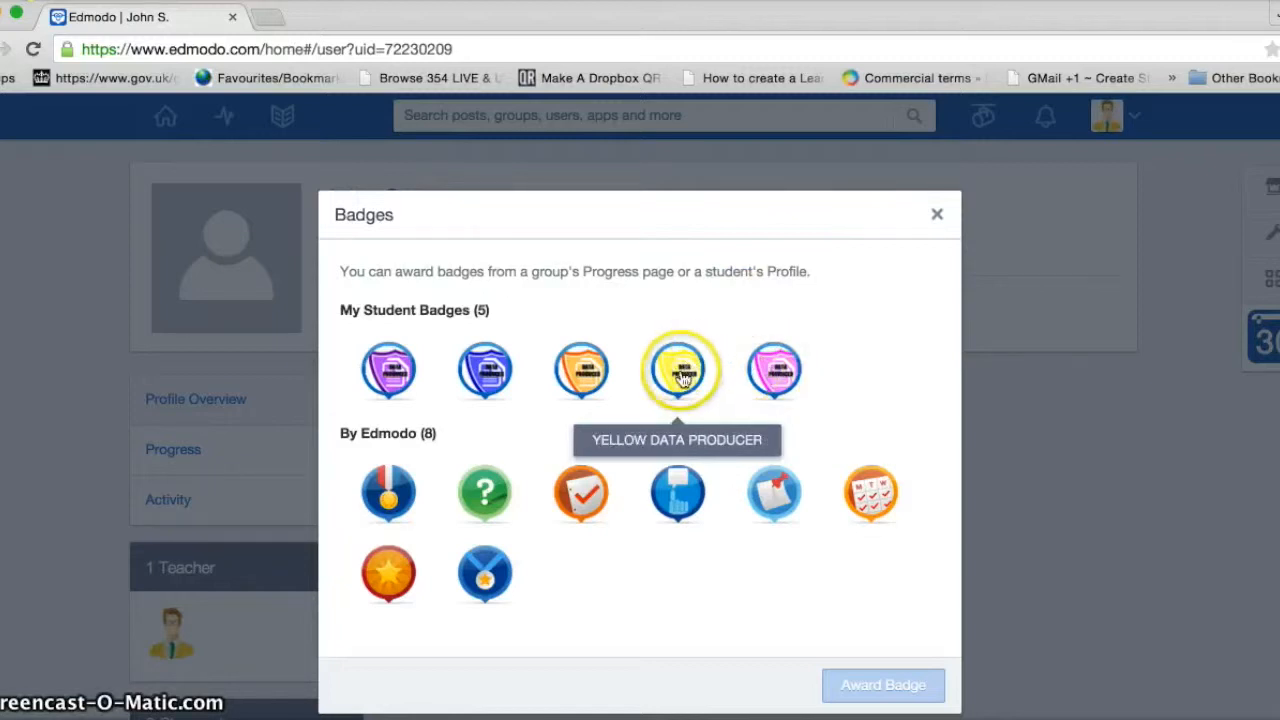
click(490, 376)
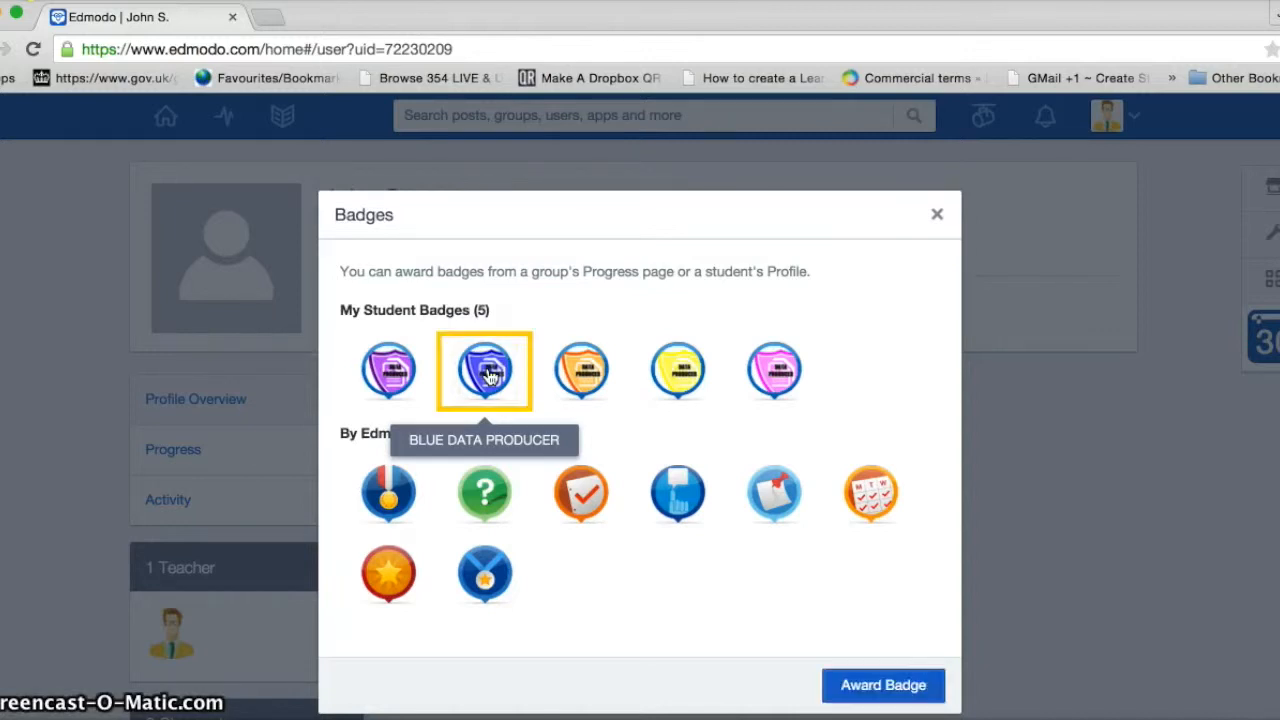
click(884, 688)
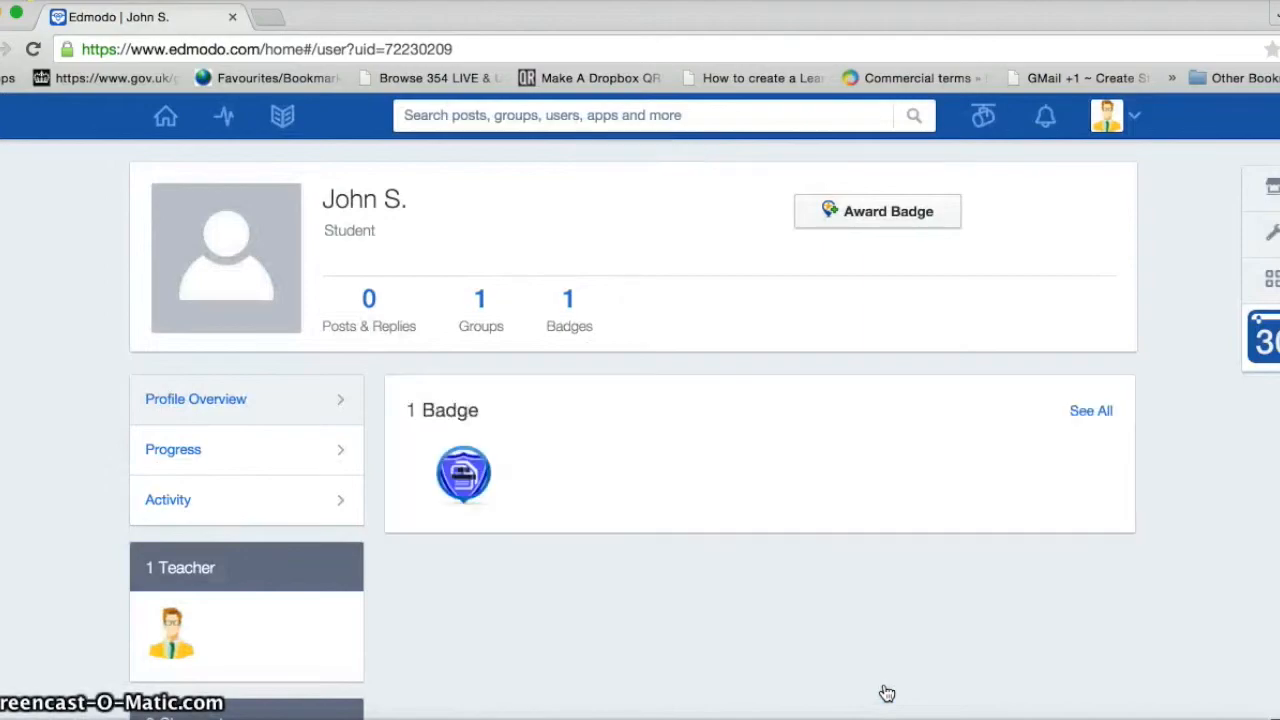